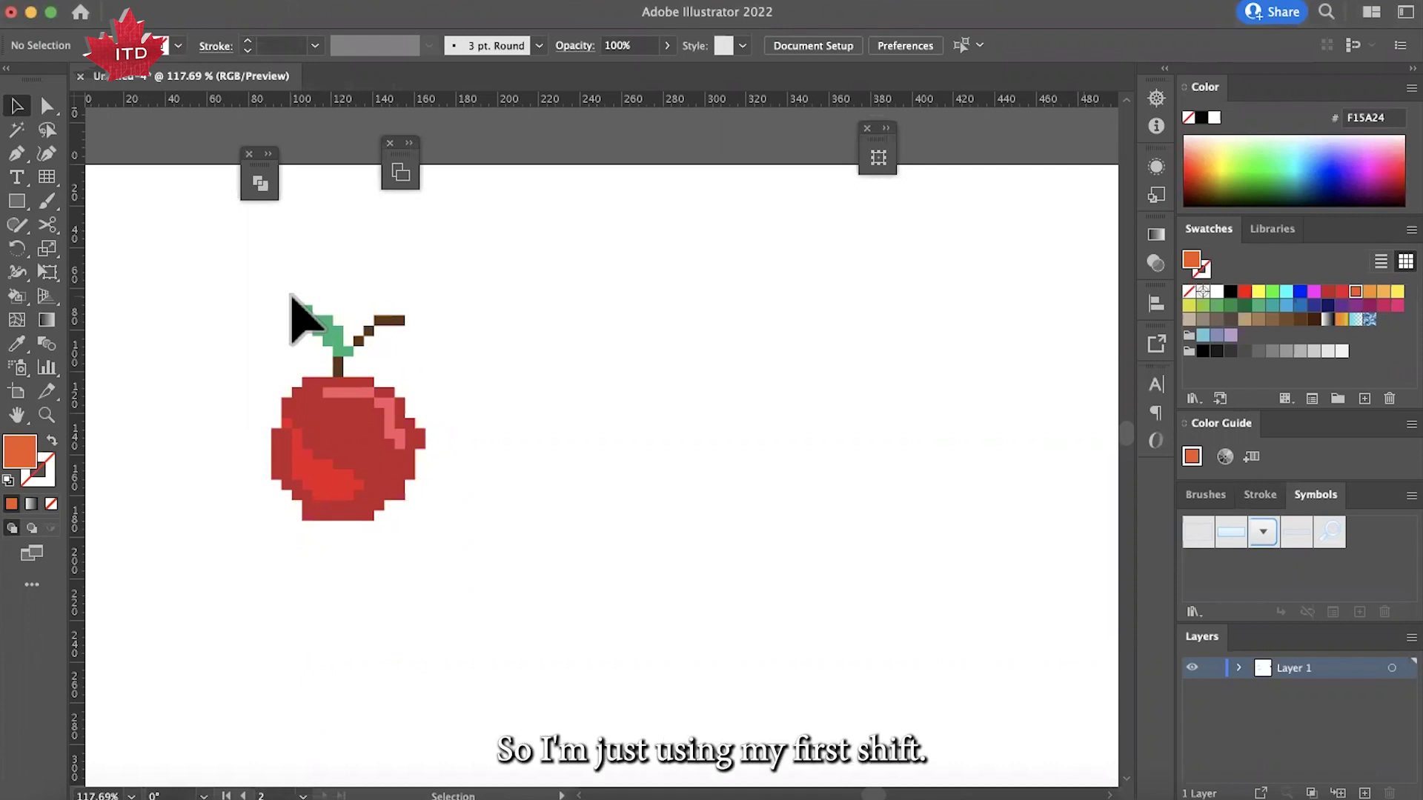
Step: Zoom out, check the artboard's size and clear the selection
scroll(291, 297, "down", 3)
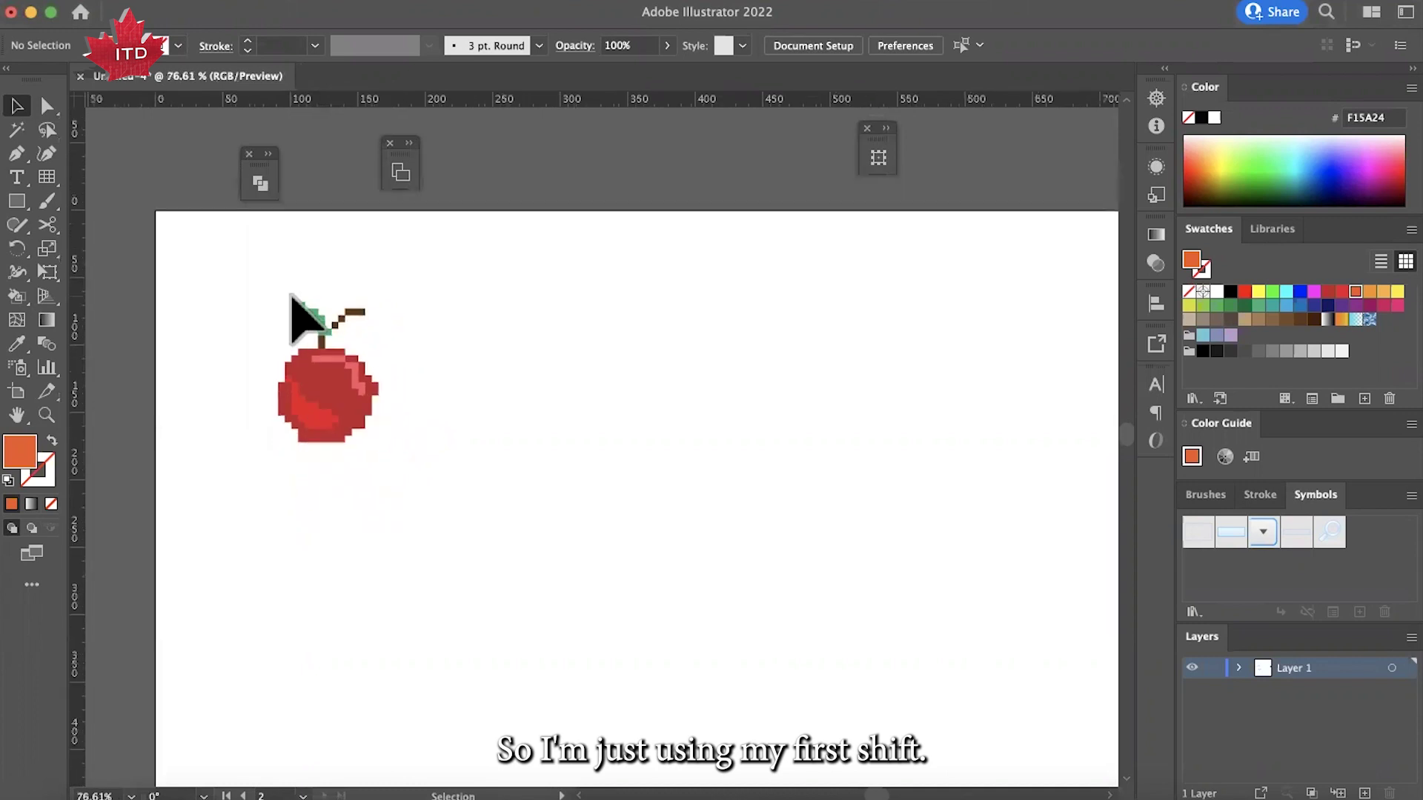
key("shift+o")
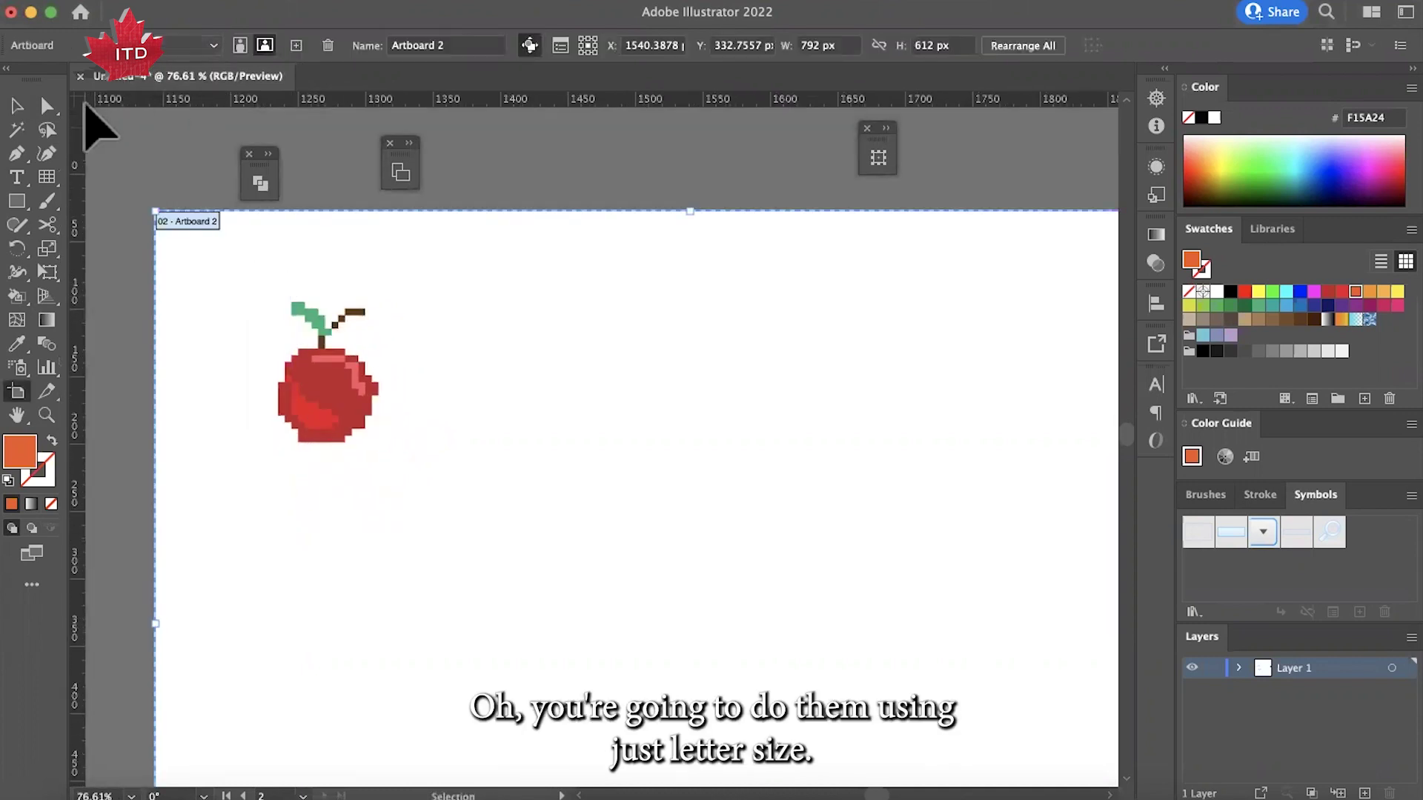
left_click(18, 108)
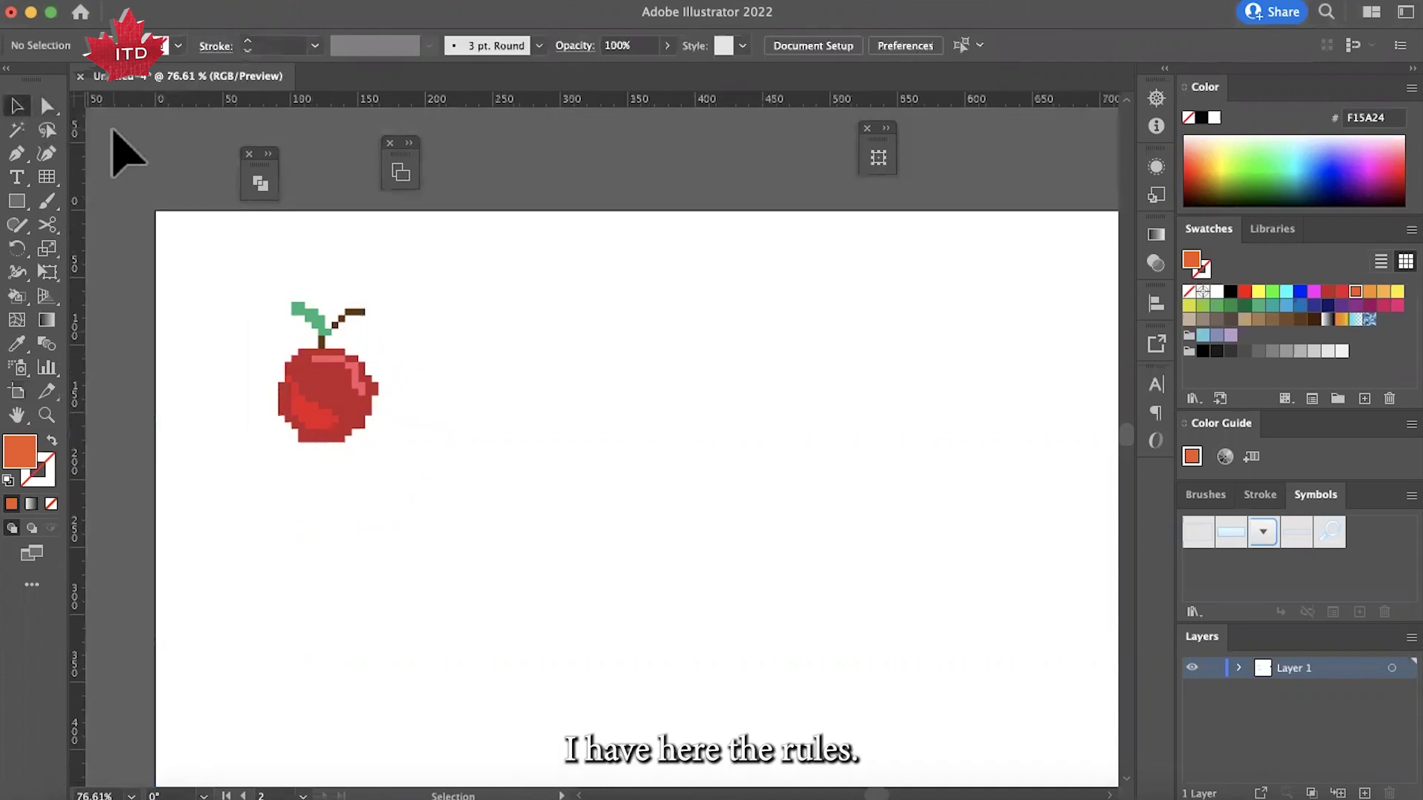
Step: Turn on the rulers and keep their units in pixels
key("super+r")
key("super+r")
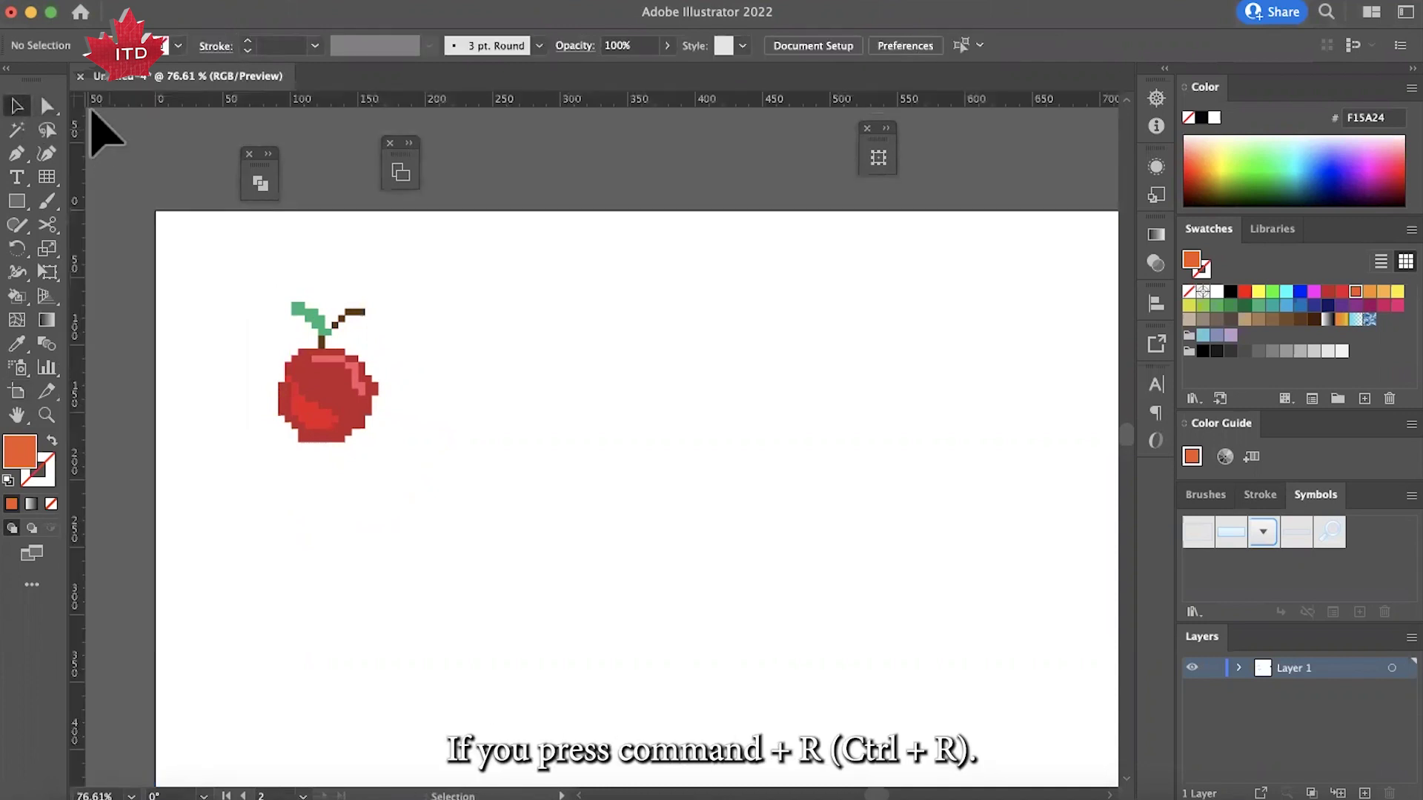
right_click(75, 97)
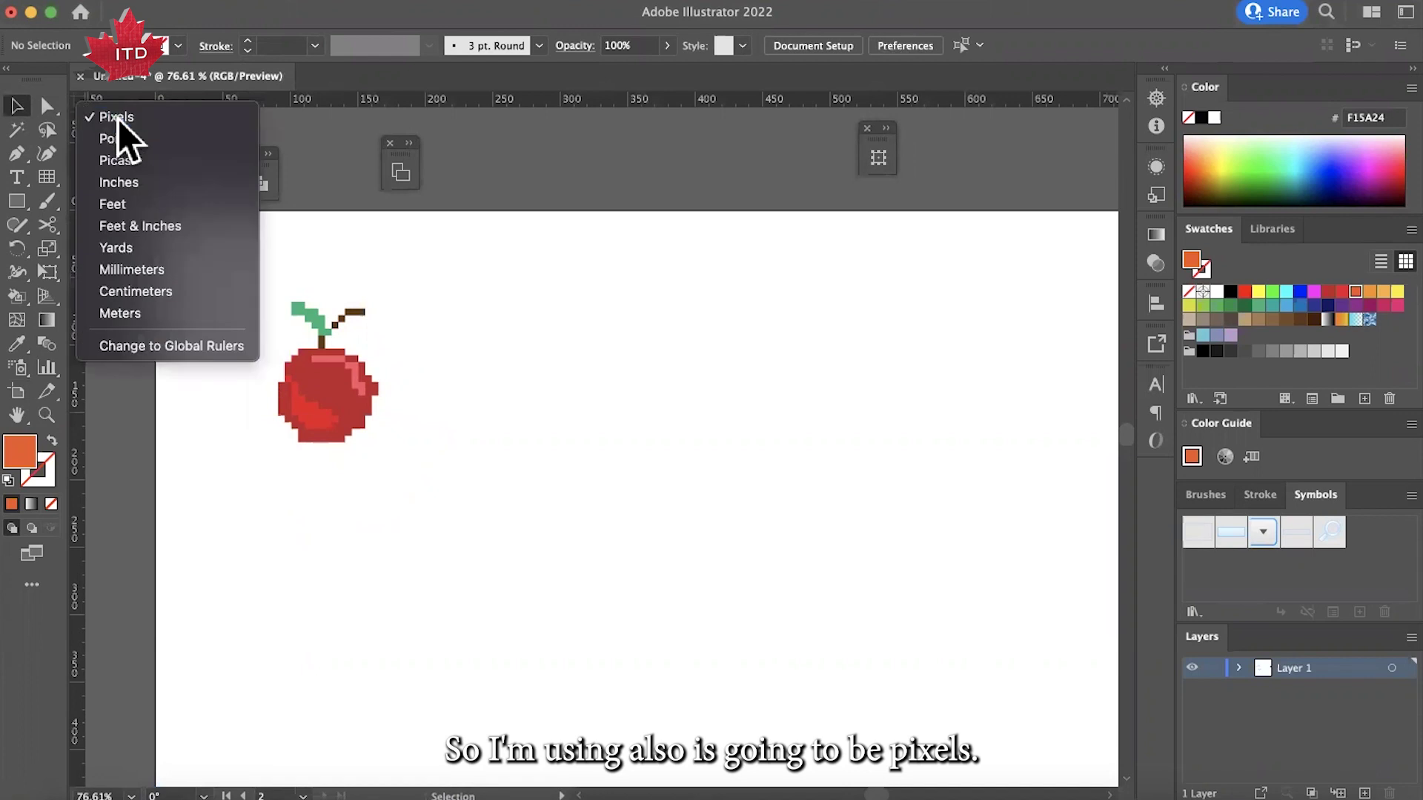
left_click(126, 118)
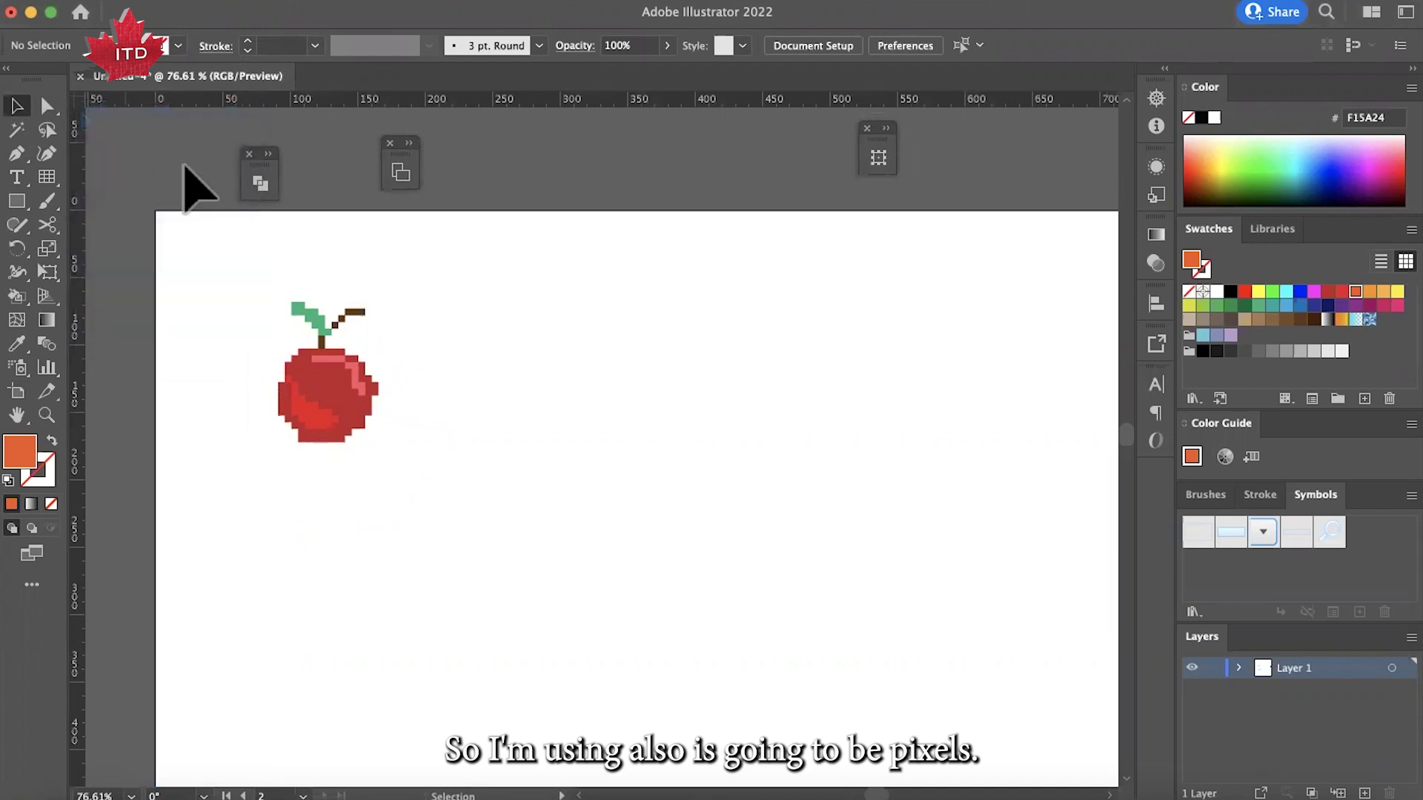
Step: Inspect the example pixel apple, then show the line, arc, spiral and grid tools
left_click(364, 393)
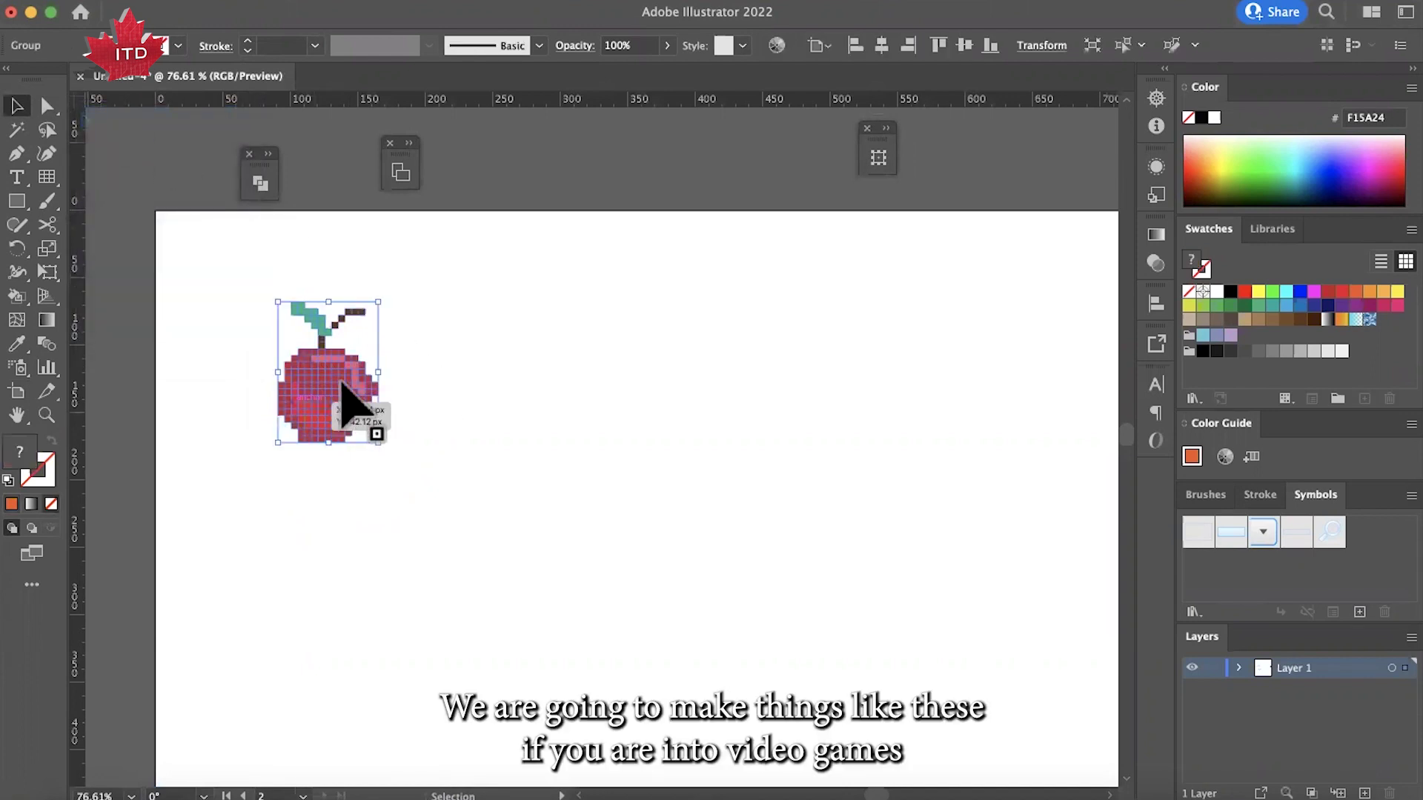
left_click(400, 403)
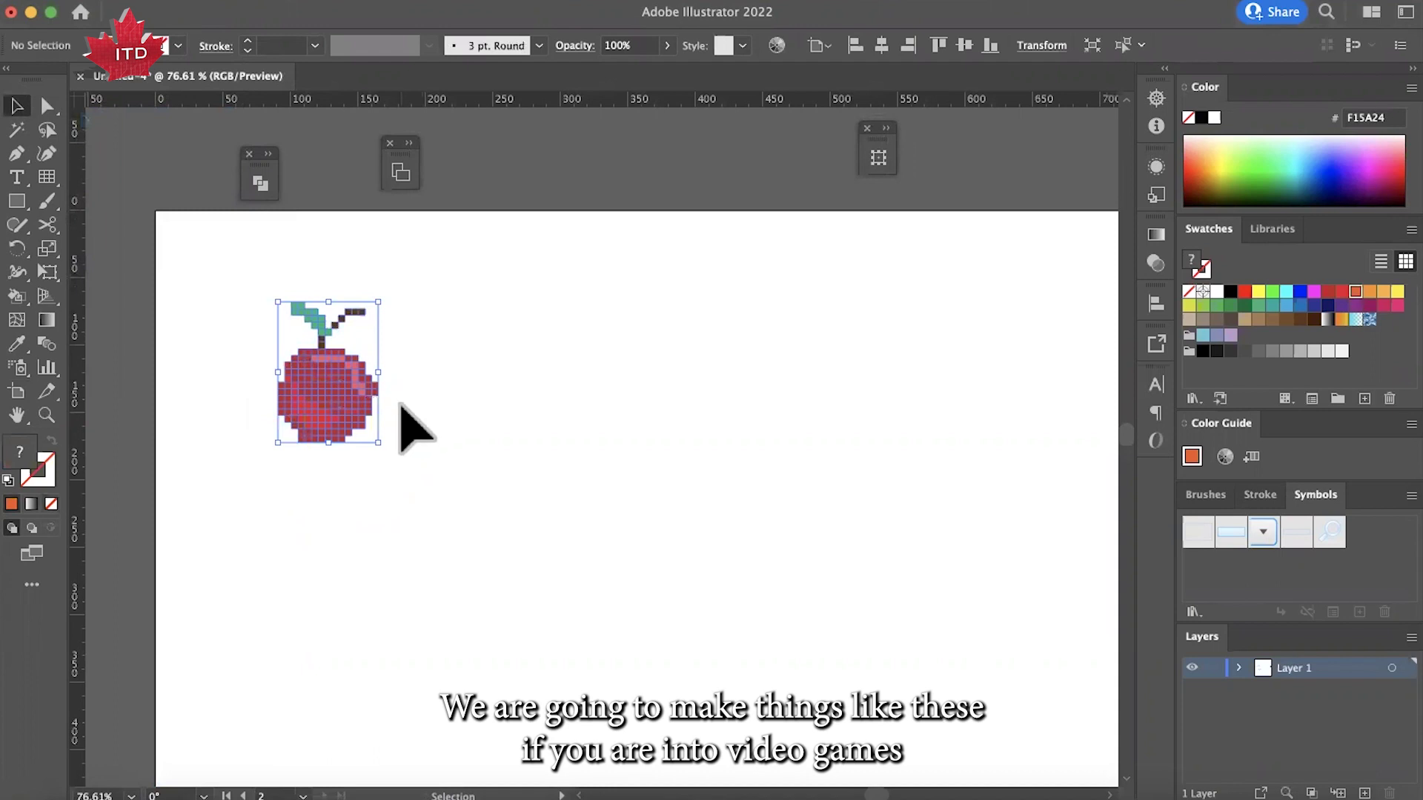
scroll(400, 404, "right", 1)
scroll(400, 405, "down", 1)
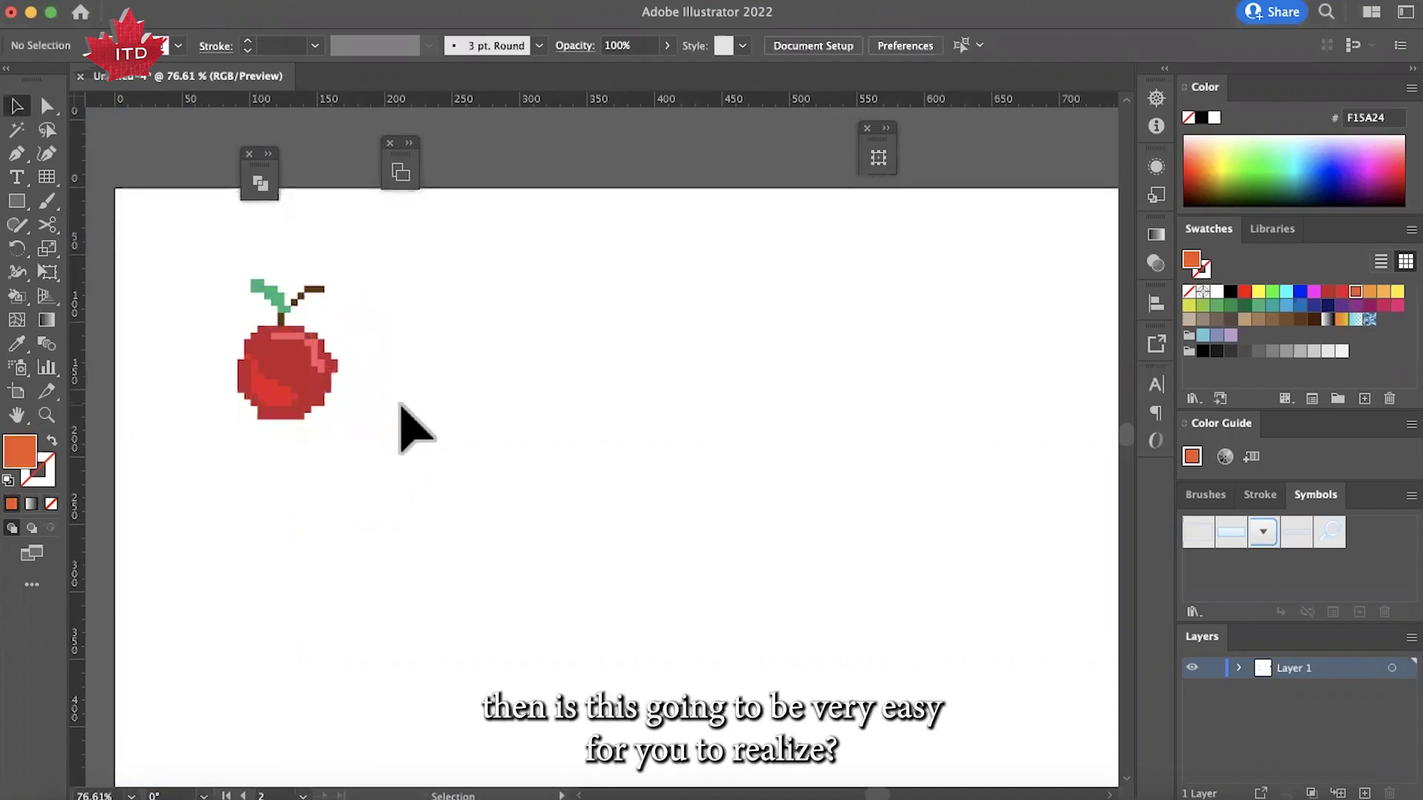
scroll(400, 415, "right", 1)
scroll(400, 415, "down", 1)
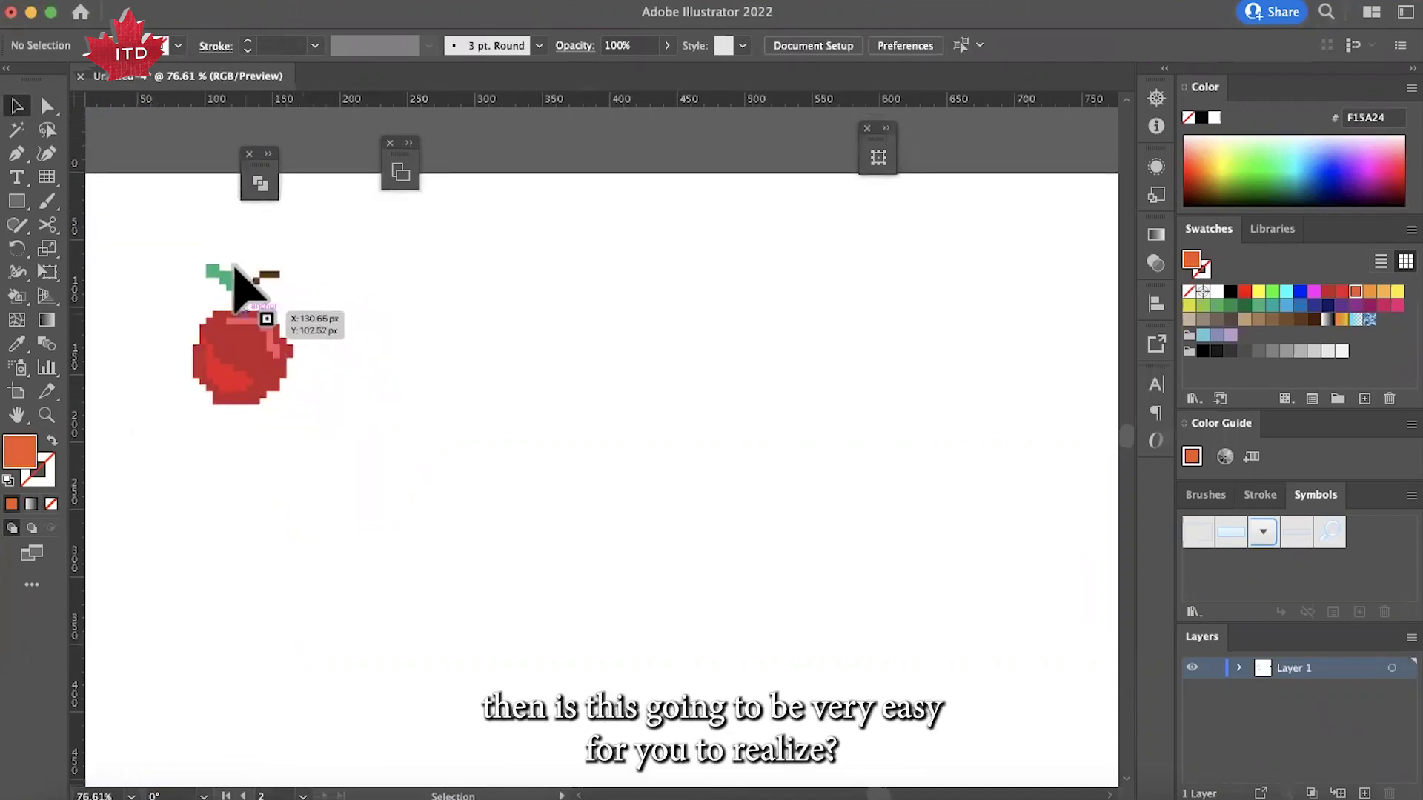
left_click(55, 179)
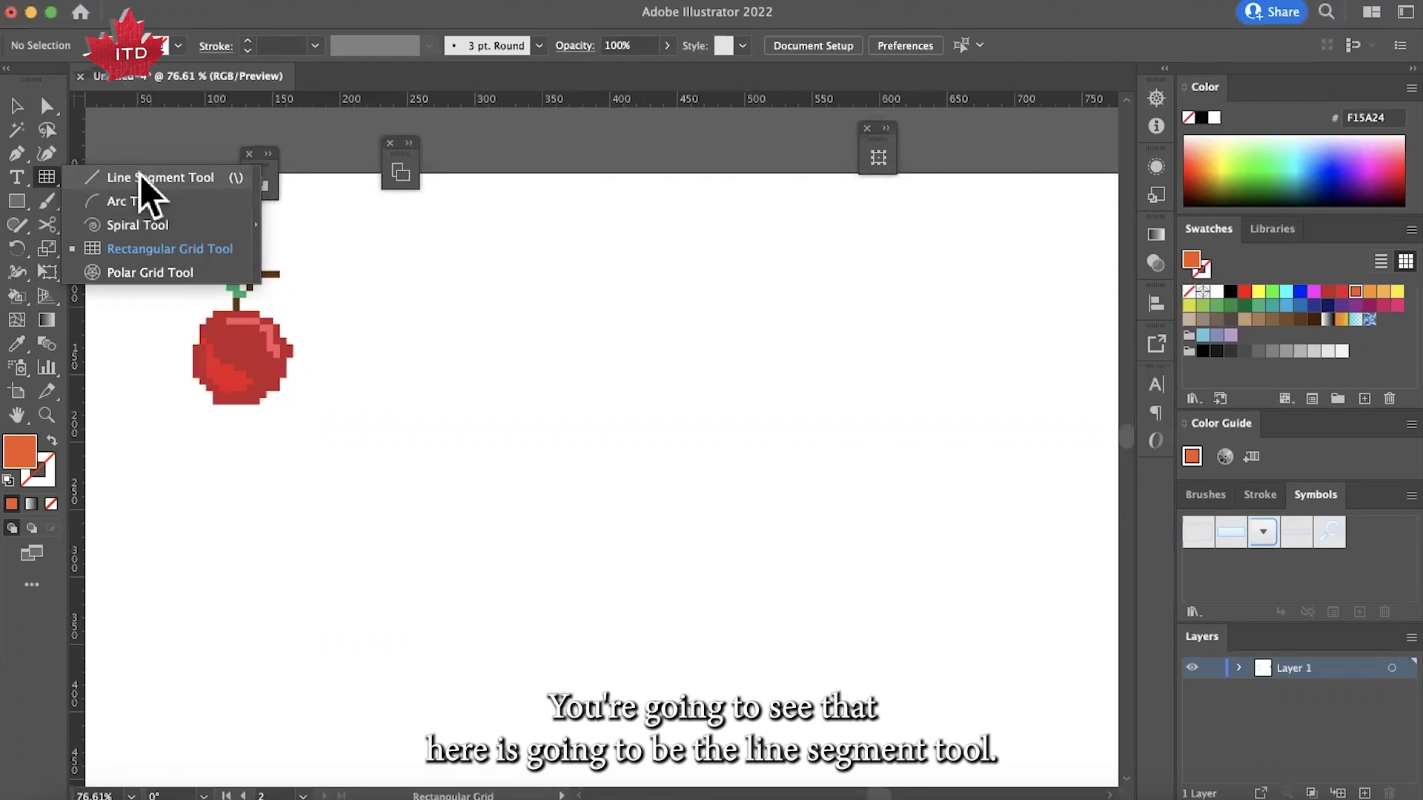
Step: Create a 500 × 500 px rectangular grid with 100 horizontal and 100 vertical dividers
left_click(47, 175)
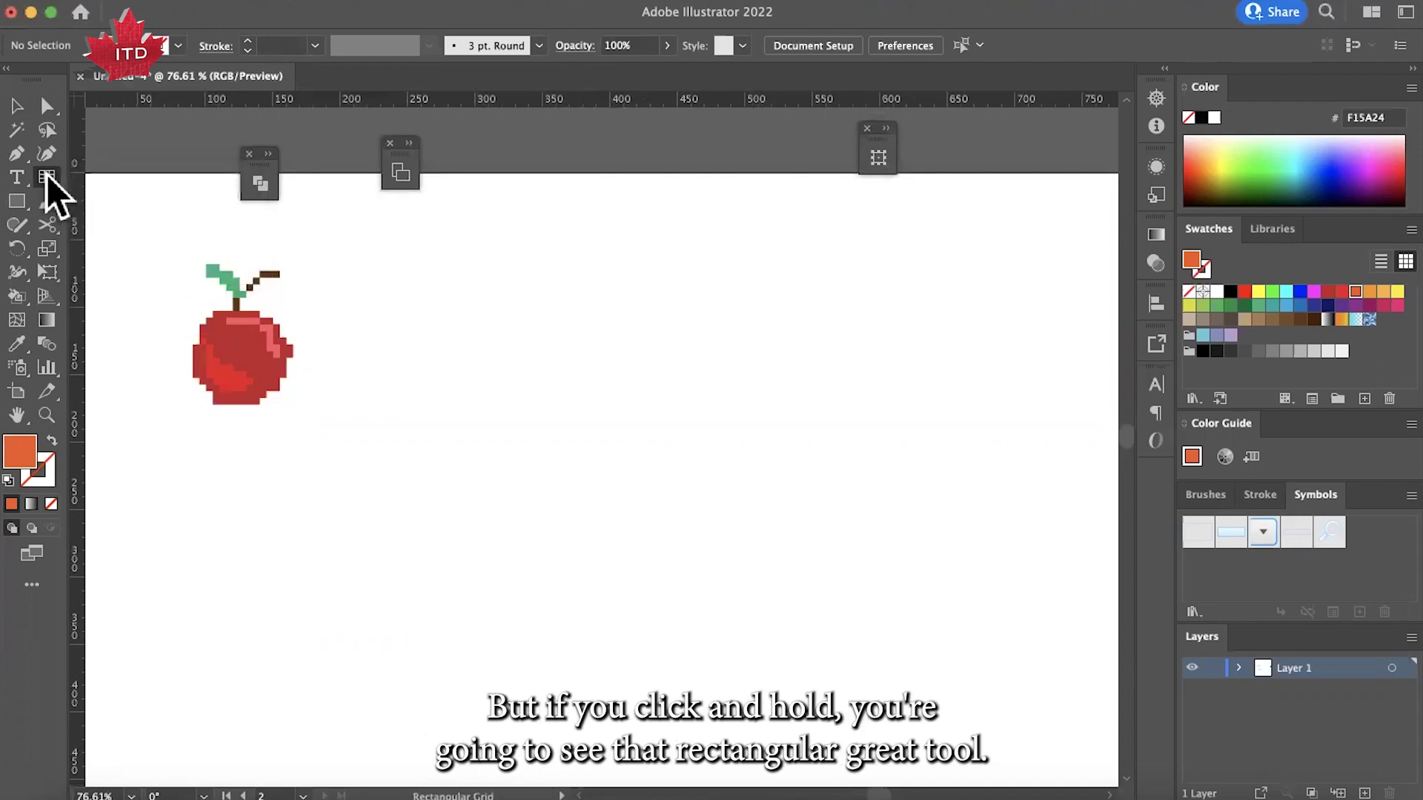
left_click_drag(47, 175, 114, 243)
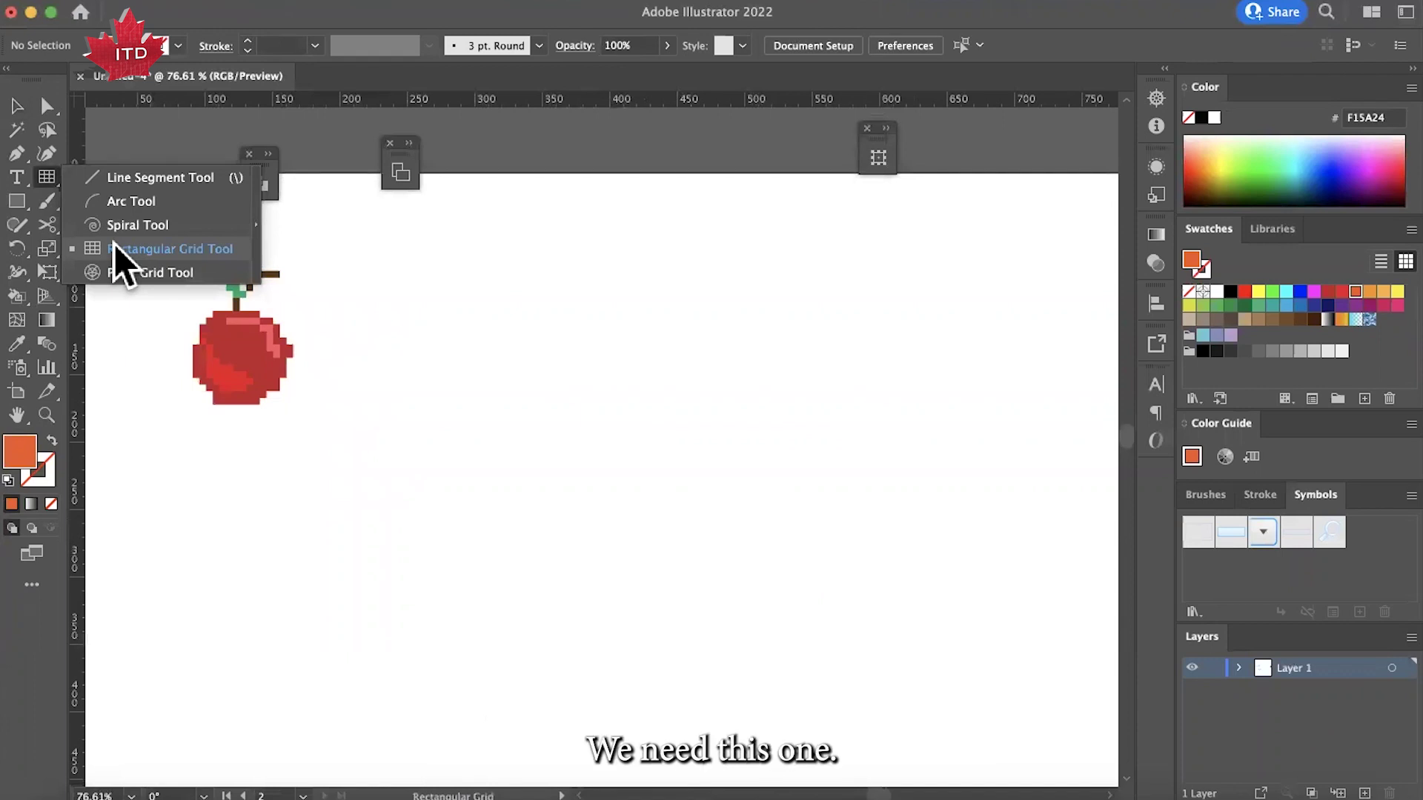
left_click_drag(114, 243, 115, 243)
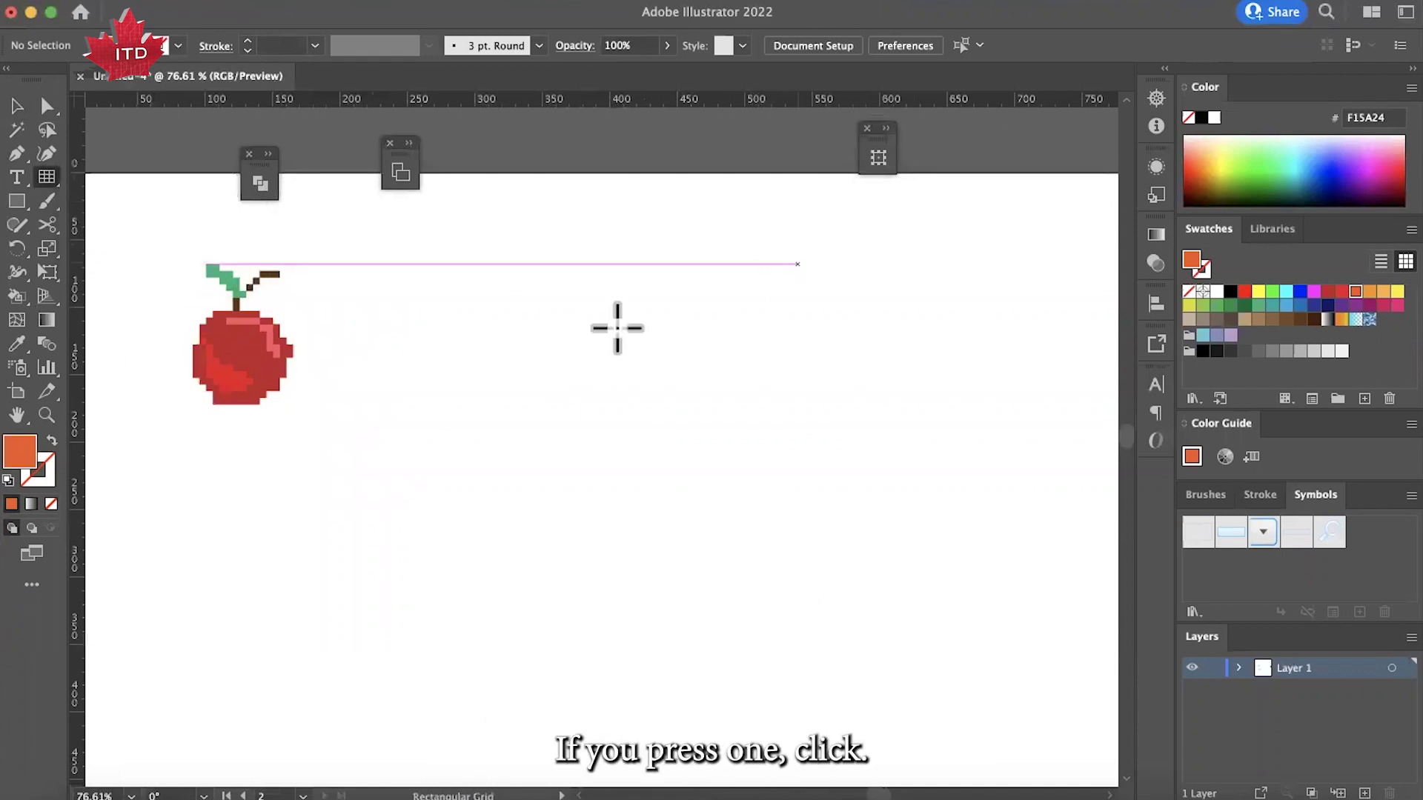
left_click(581, 338)
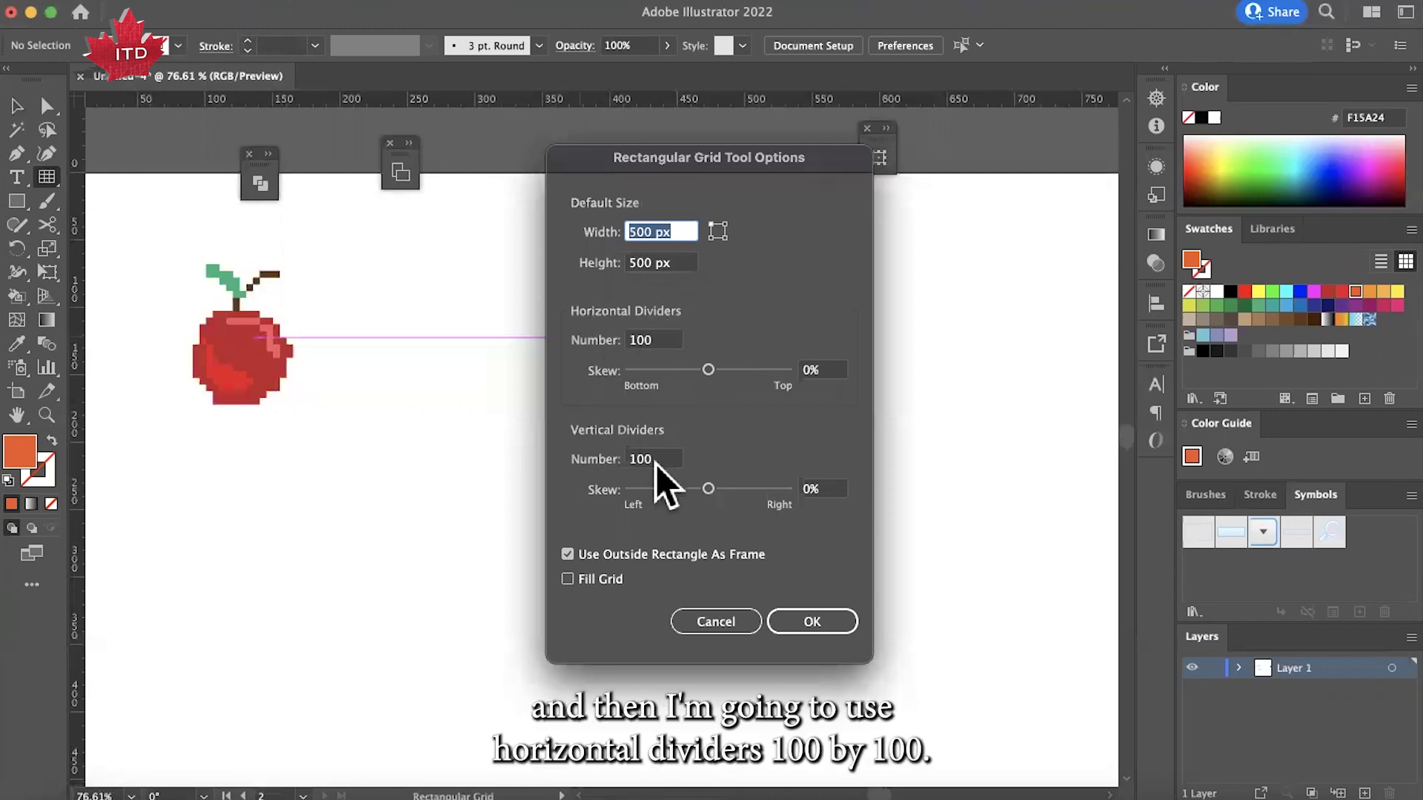
left_click(793, 617)
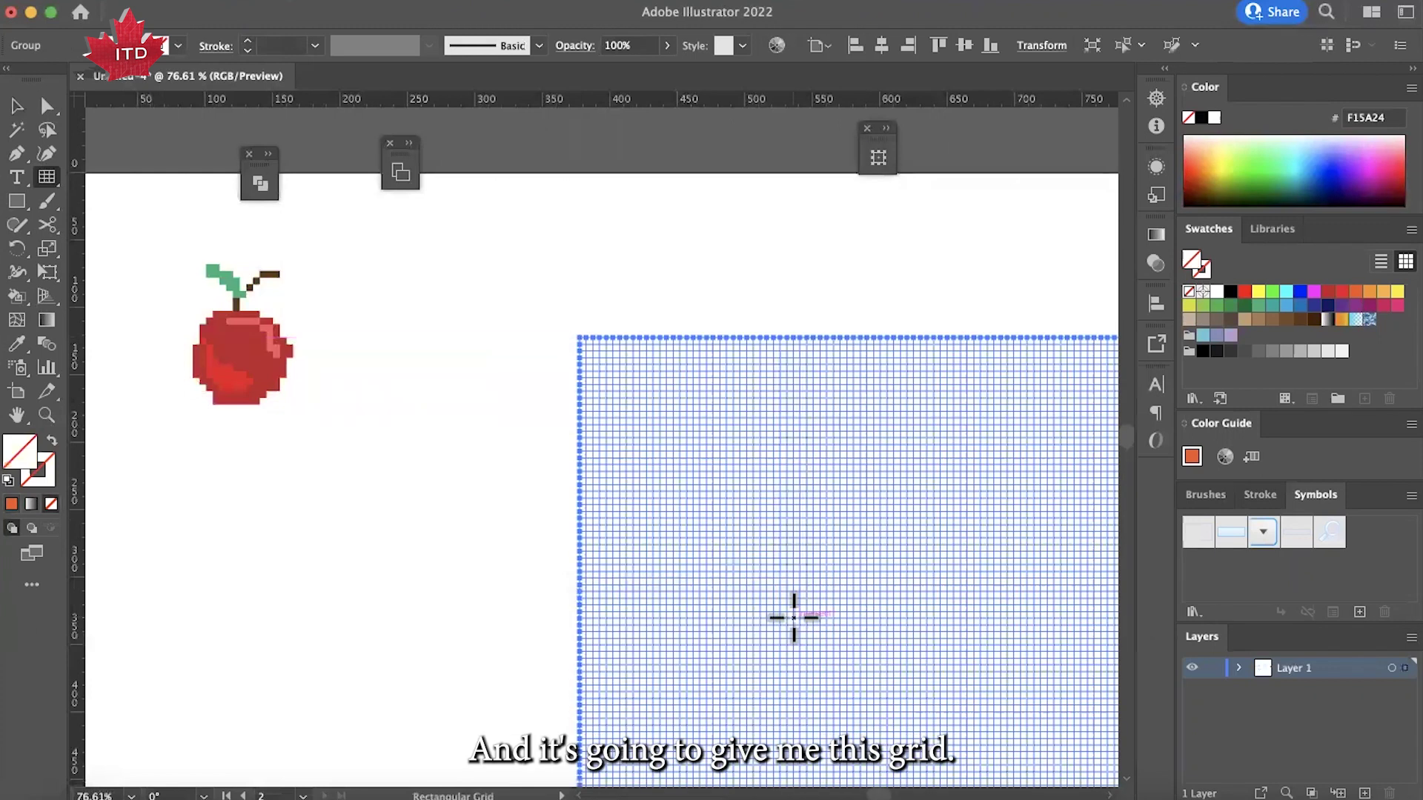
Step: Move the new grid left onto the artboard beside the example apple
key("v")
scroll(793, 630, "down", 3)
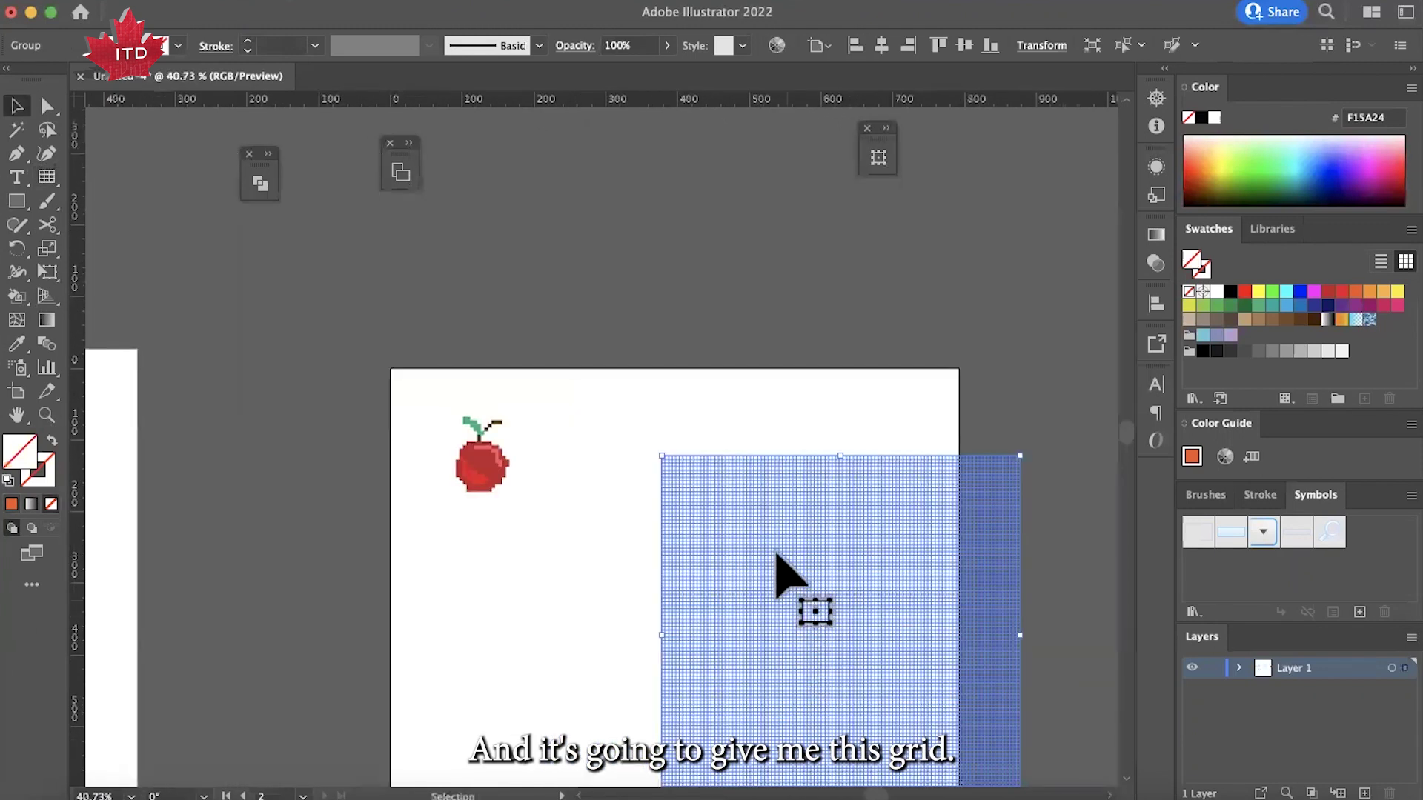
left_click_drag(776, 554, 721, 540)
scroll(764, 552, "up", 2)
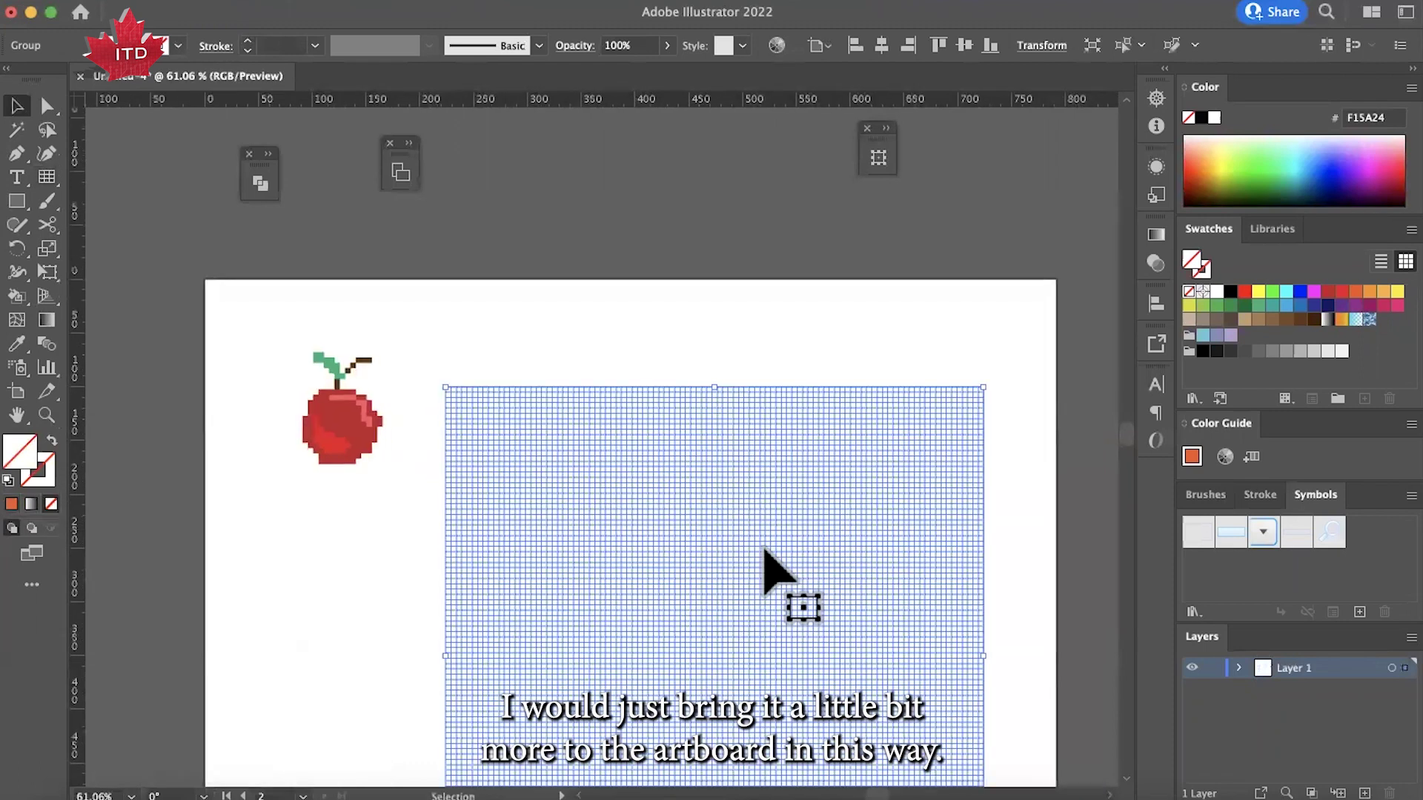
scroll(763, 552, "down", 2)
scroll(763, 552, "down", 3)
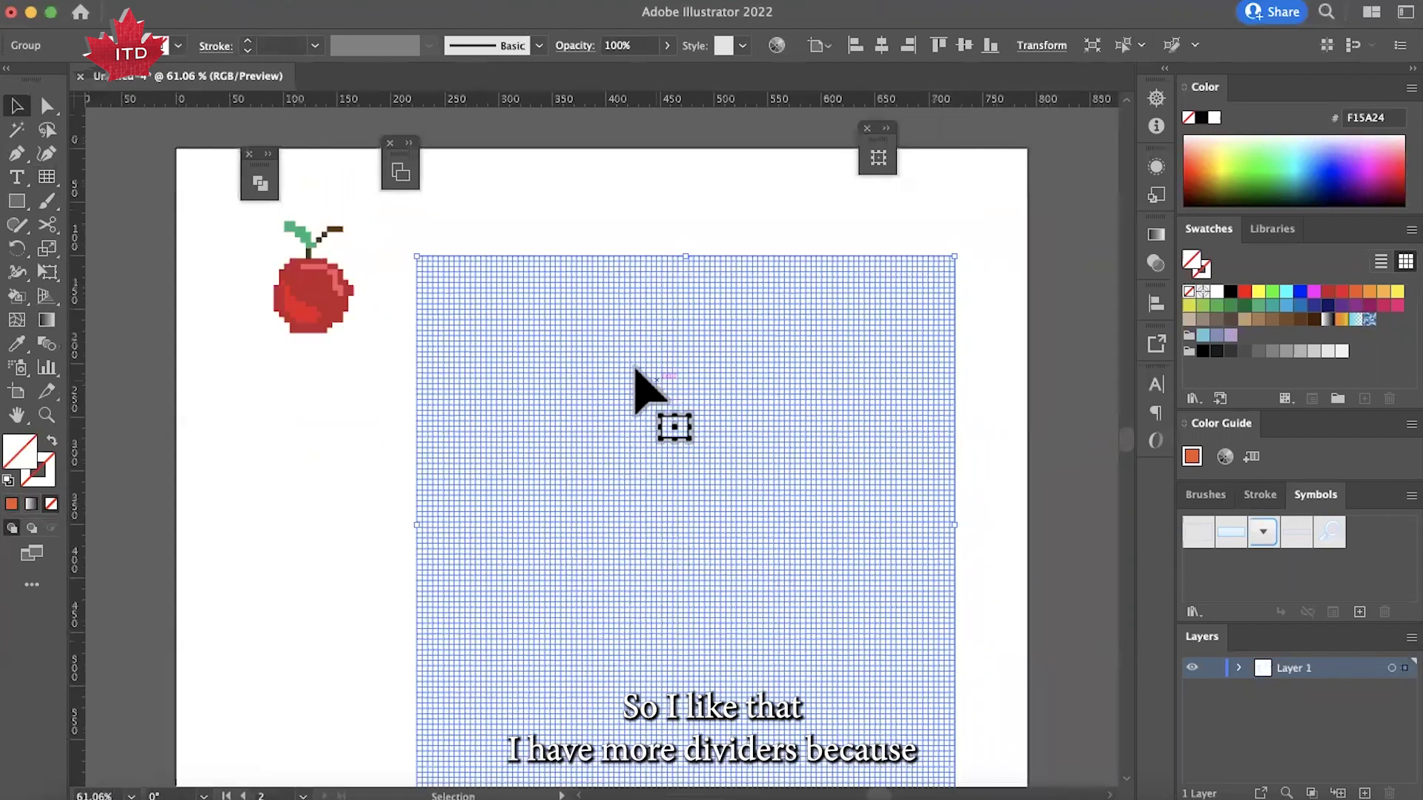
scroll(532, 326, "up", 2)
scroll(533, 326, "up", 1)
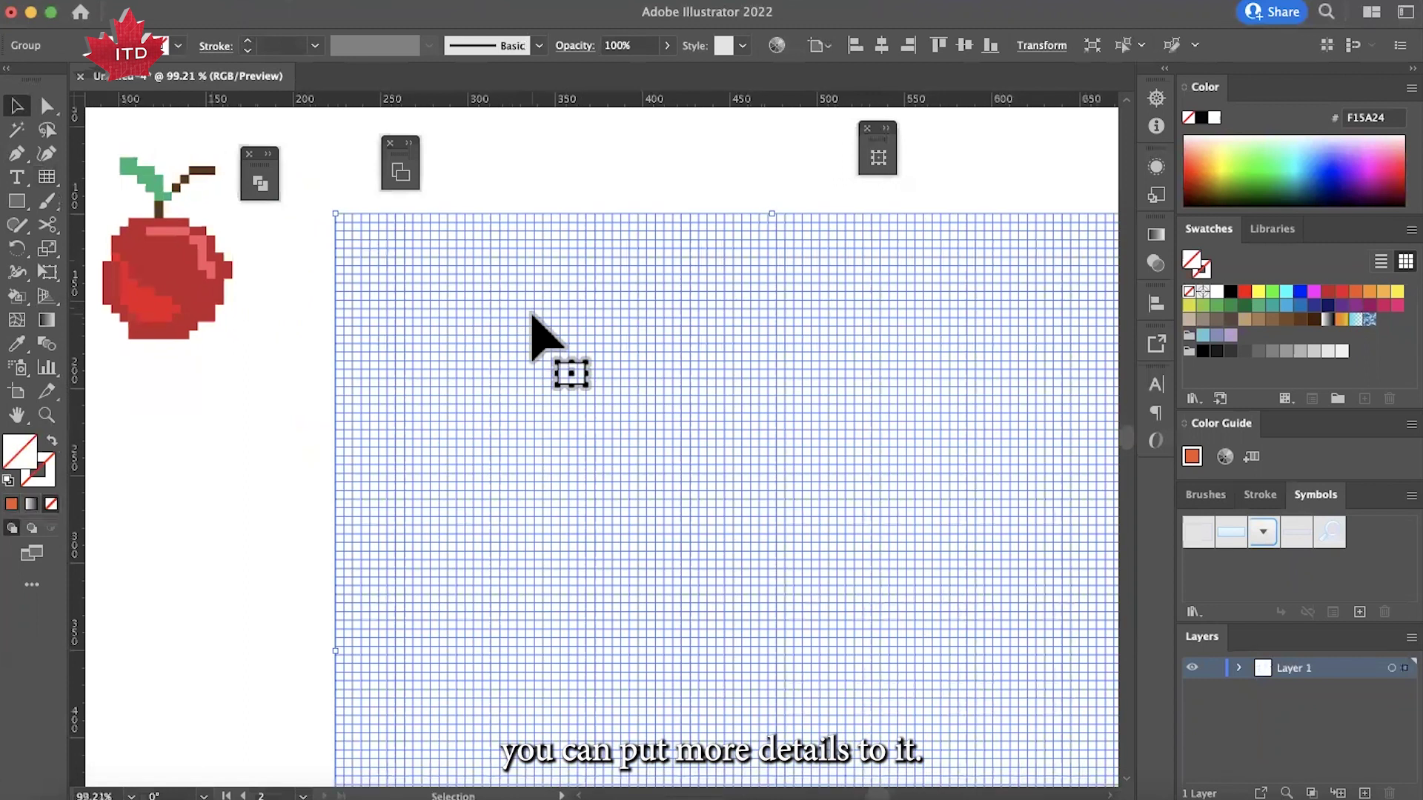
scroll(533, 326, "right", 1)
scroll(532, 314, "right", 2)
scroll(532, 314, "up", 1)
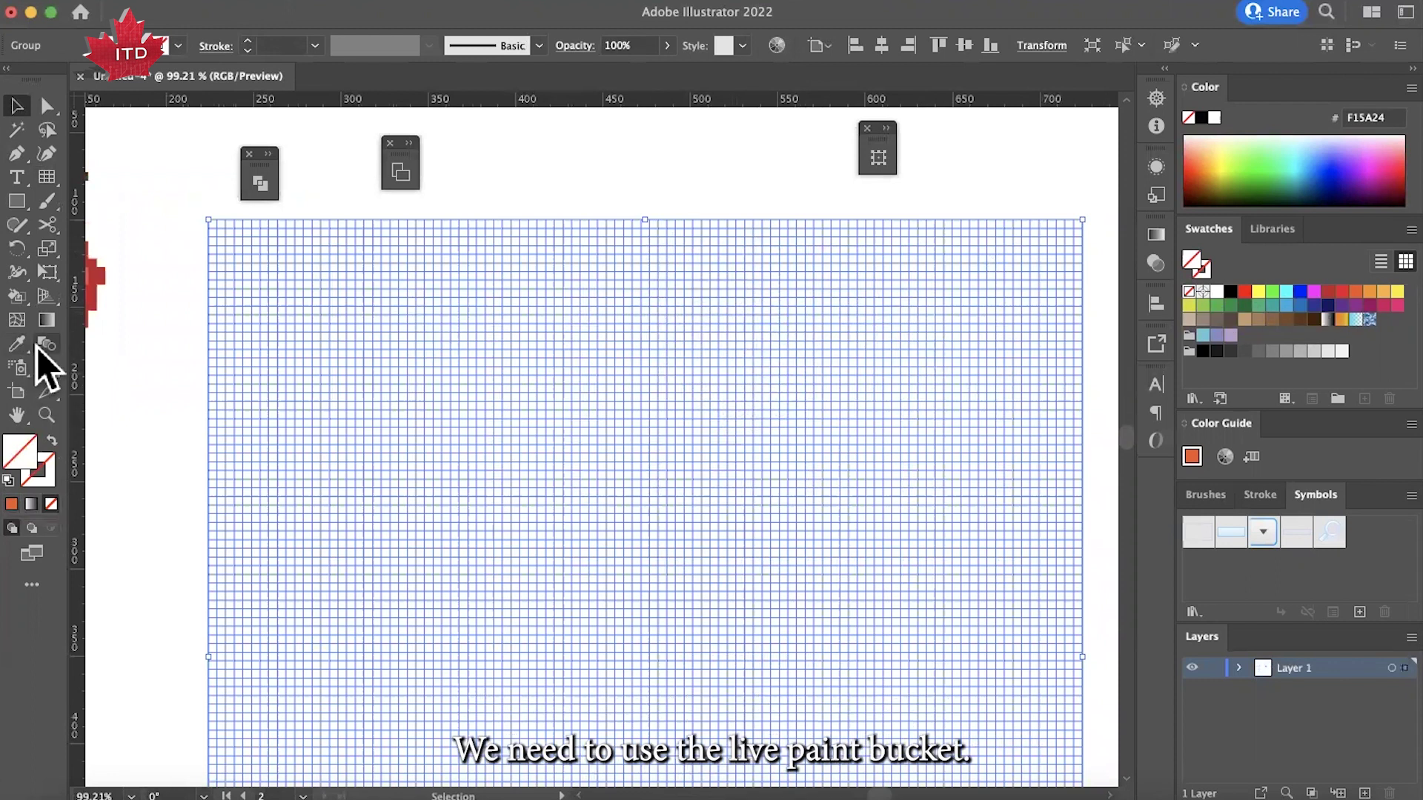
mouse_move(21, 299)
left_mouse_down()
mouse_move(118, 323)
mouse_move(109, 299)
left_mouse_up()
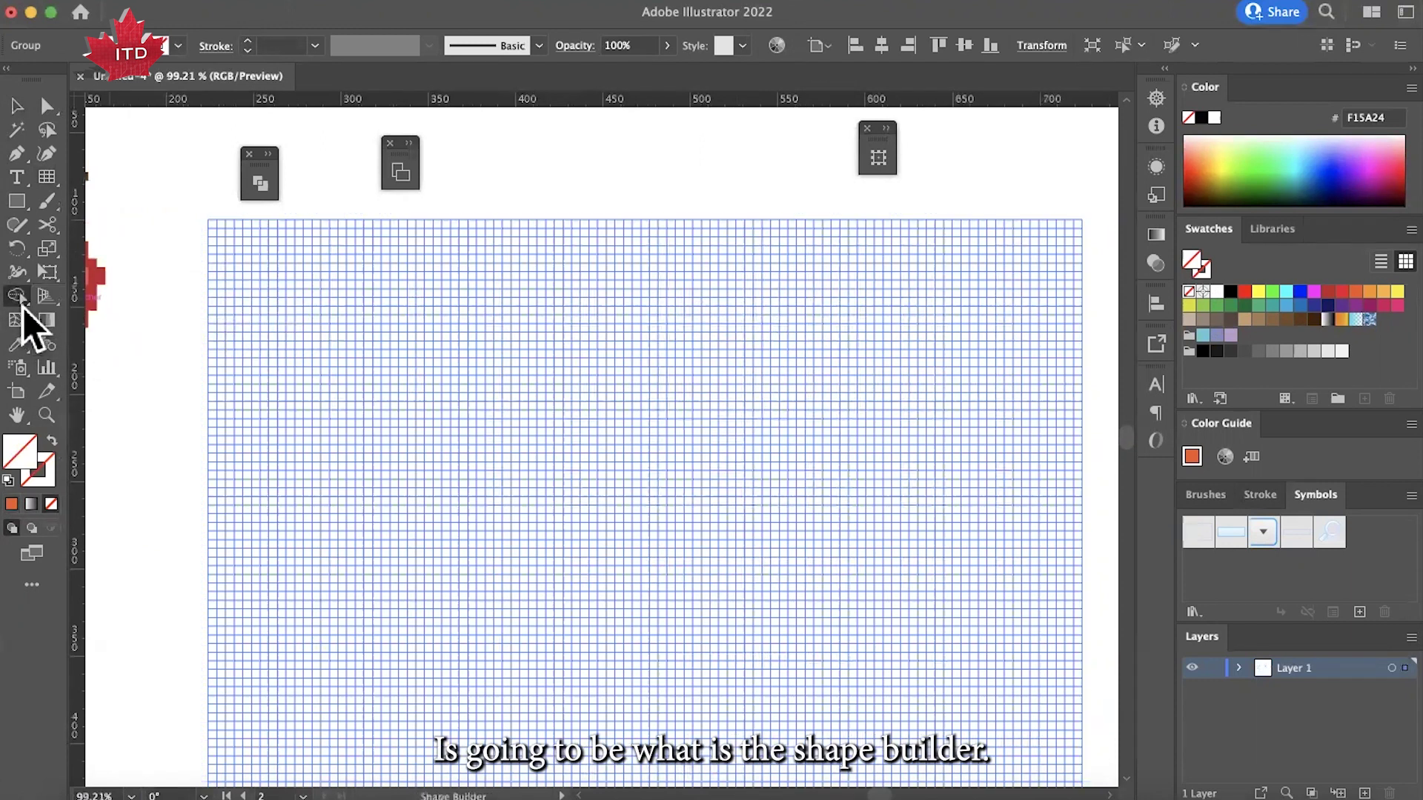
Step: Choose dark red for the Live Paint Bucket and click the grid to make a Live Paint group
mouse_move(21, 305)
left_mouse_down()
mouse_move(82, 332)
mouse_move(256, 322)
left_mouse_up()
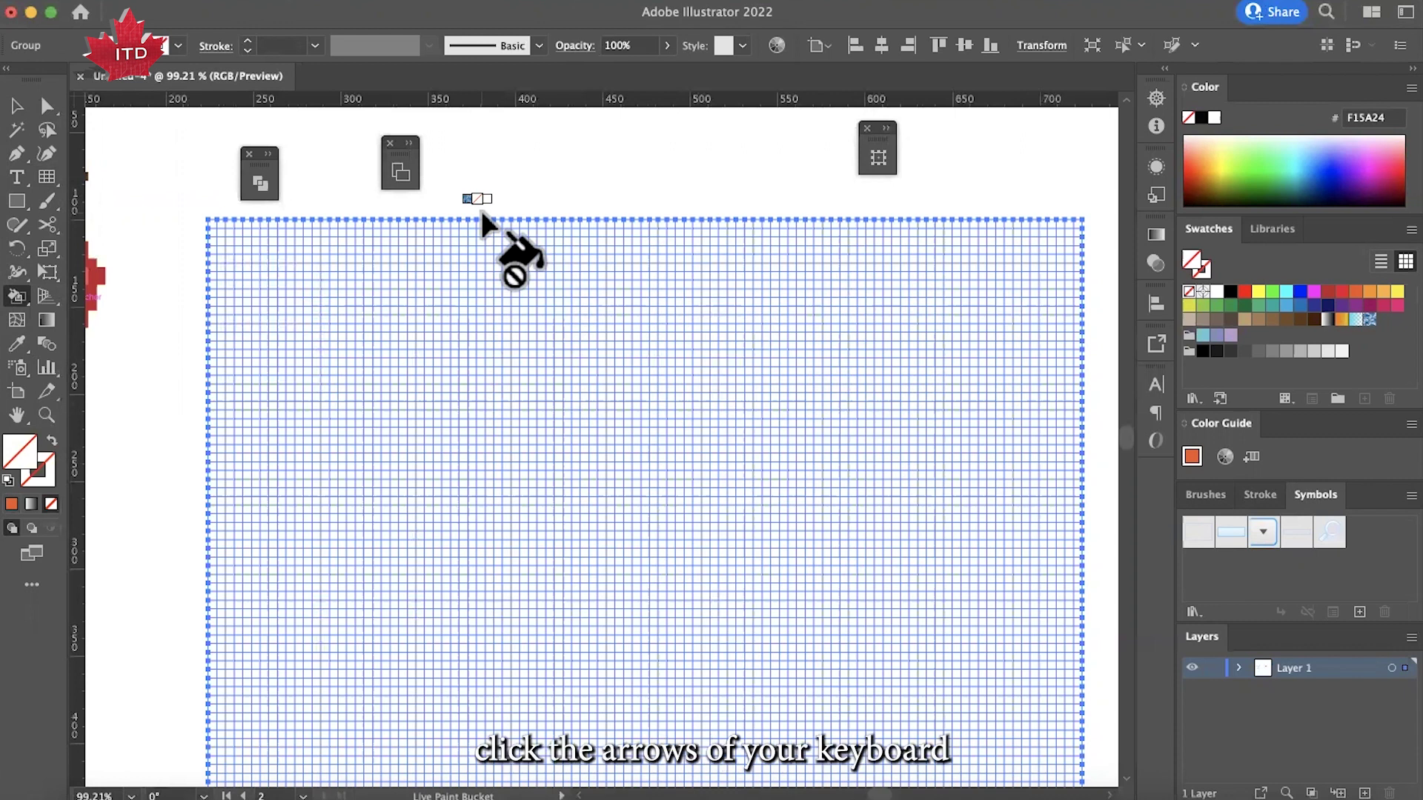
key("Right")
key("Right")
key("Right")
key("Right")
key("Right")
key("Right")
key("Right")
key("Right")
key("Right")
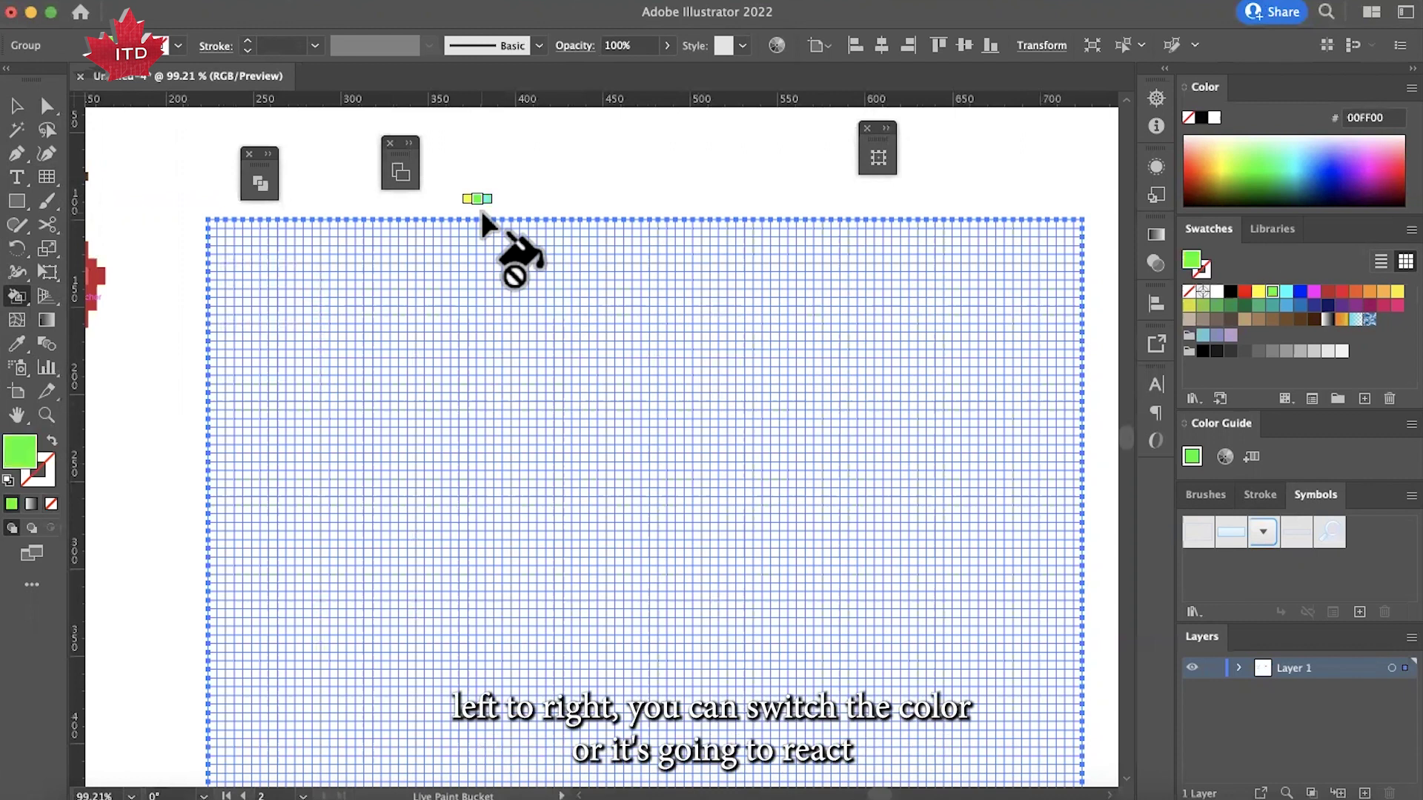
key("Right")
key("Right")
key("Right")
key("Right")
key("Right")
key("Right")
key("Right")
key("Right")
key("Right")
key("Right")
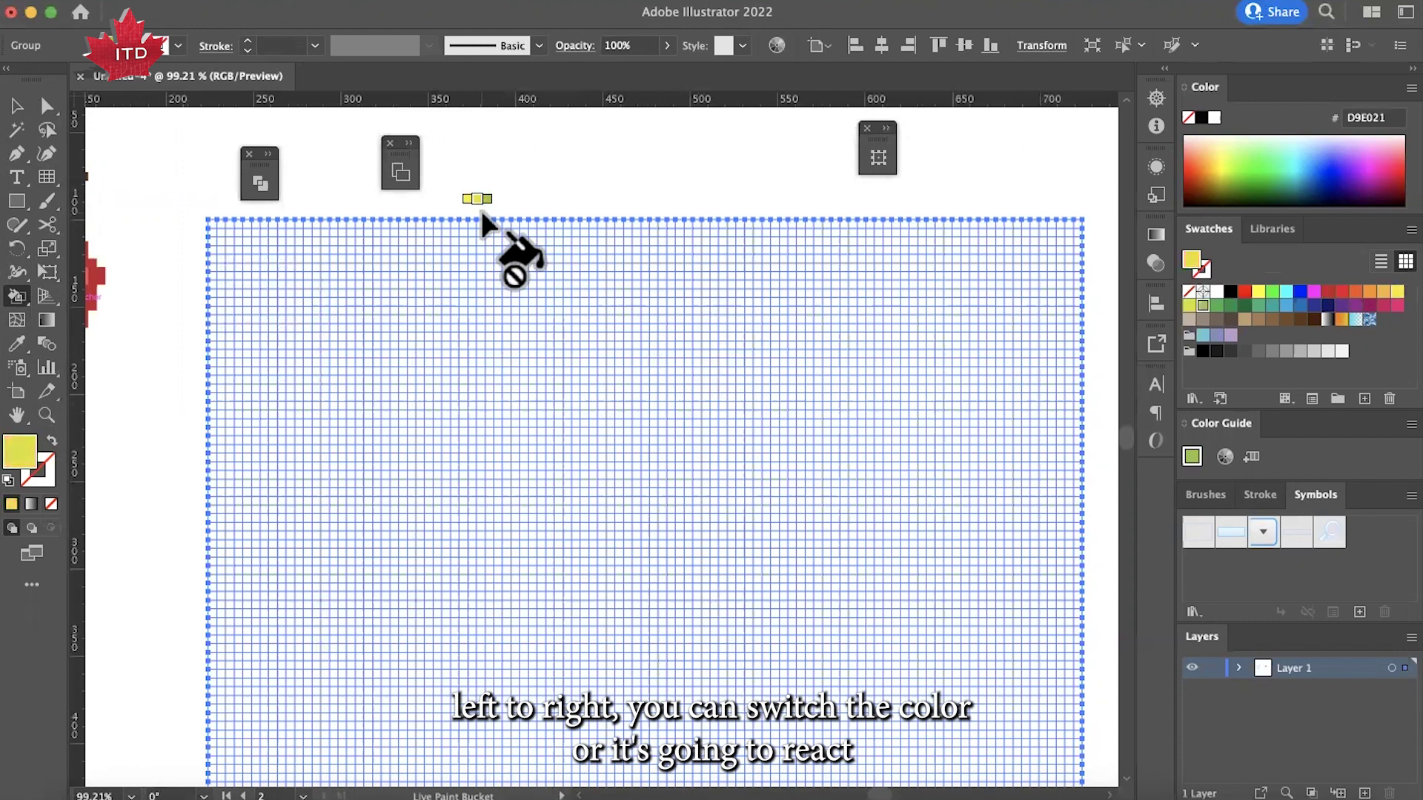
key("Right")
key("Right")
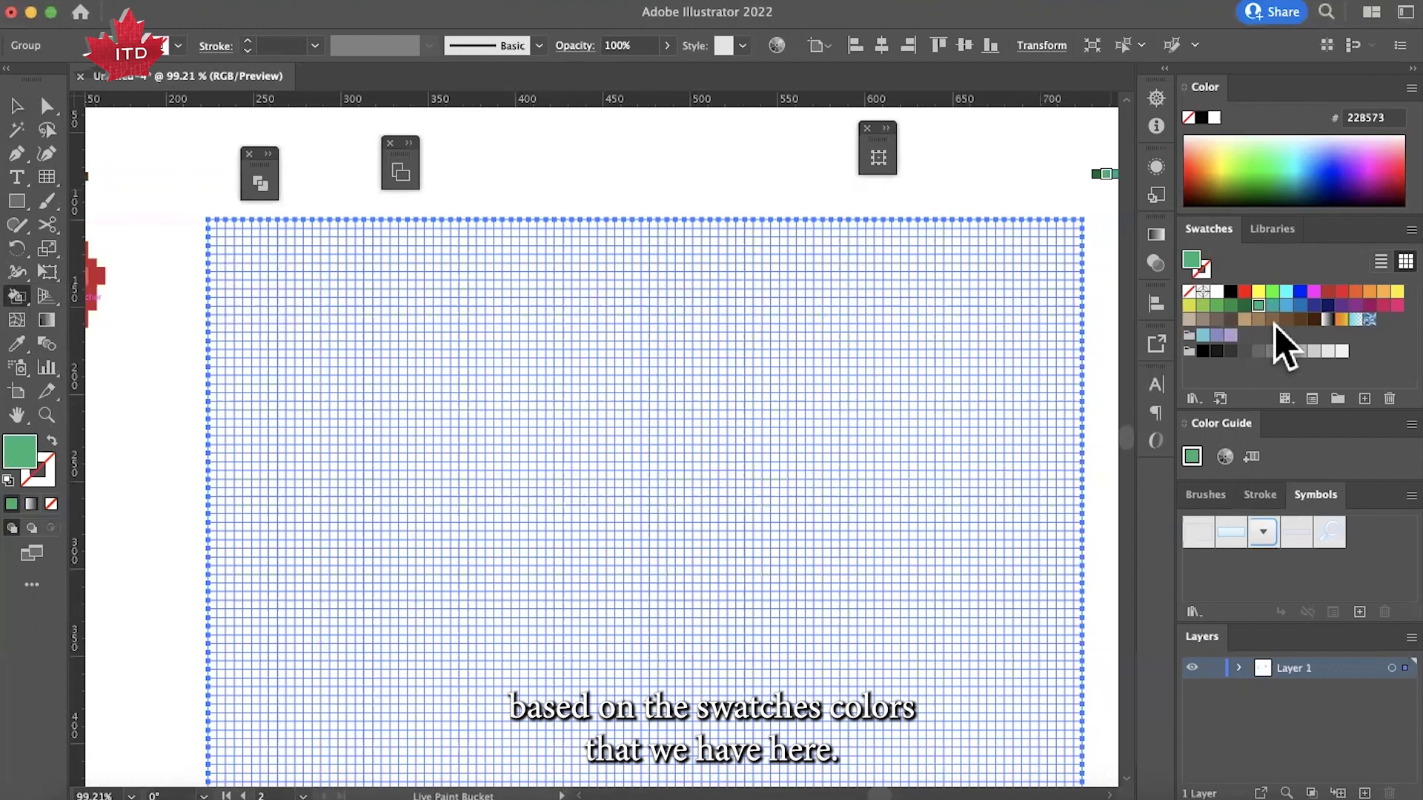
left_click(1328, 294)
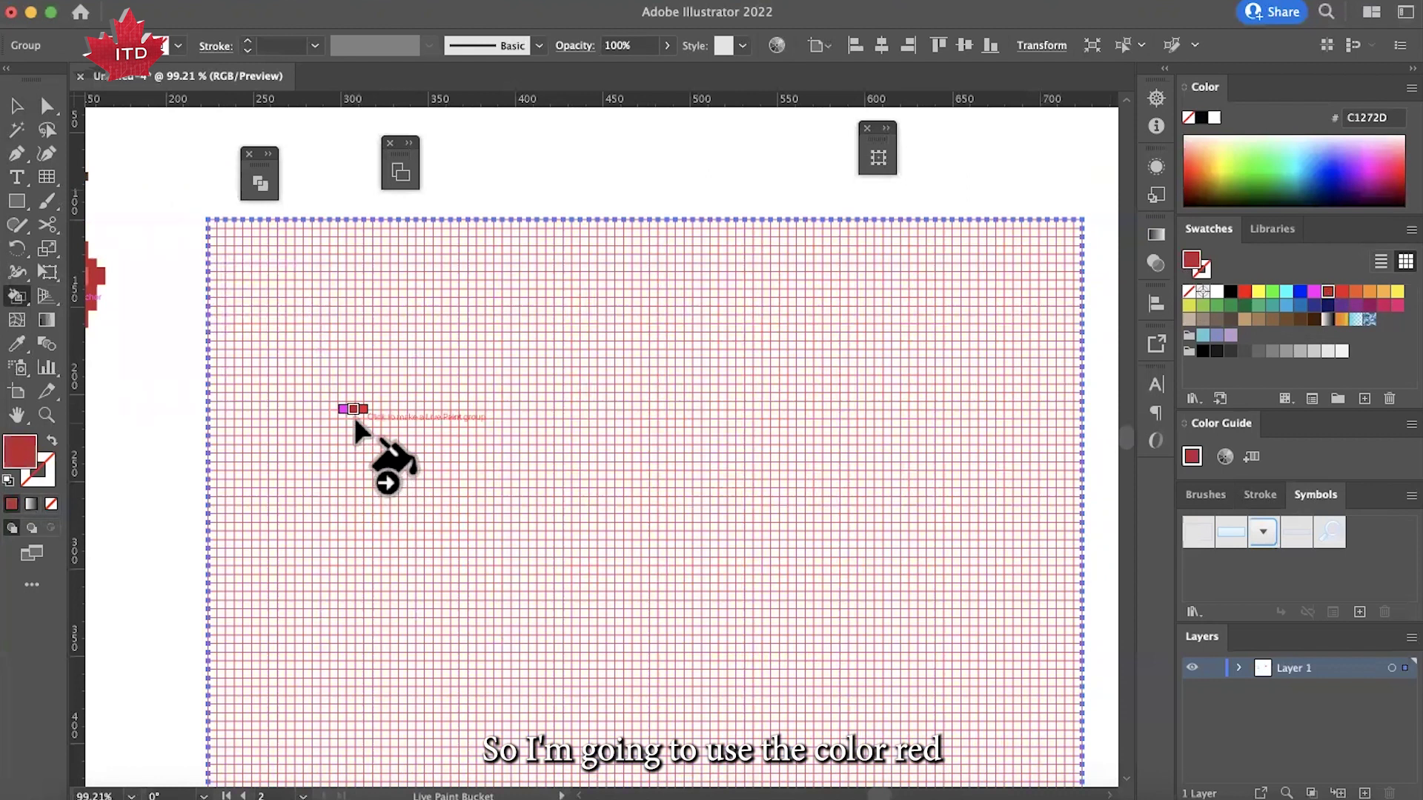
left_click(337, 406)
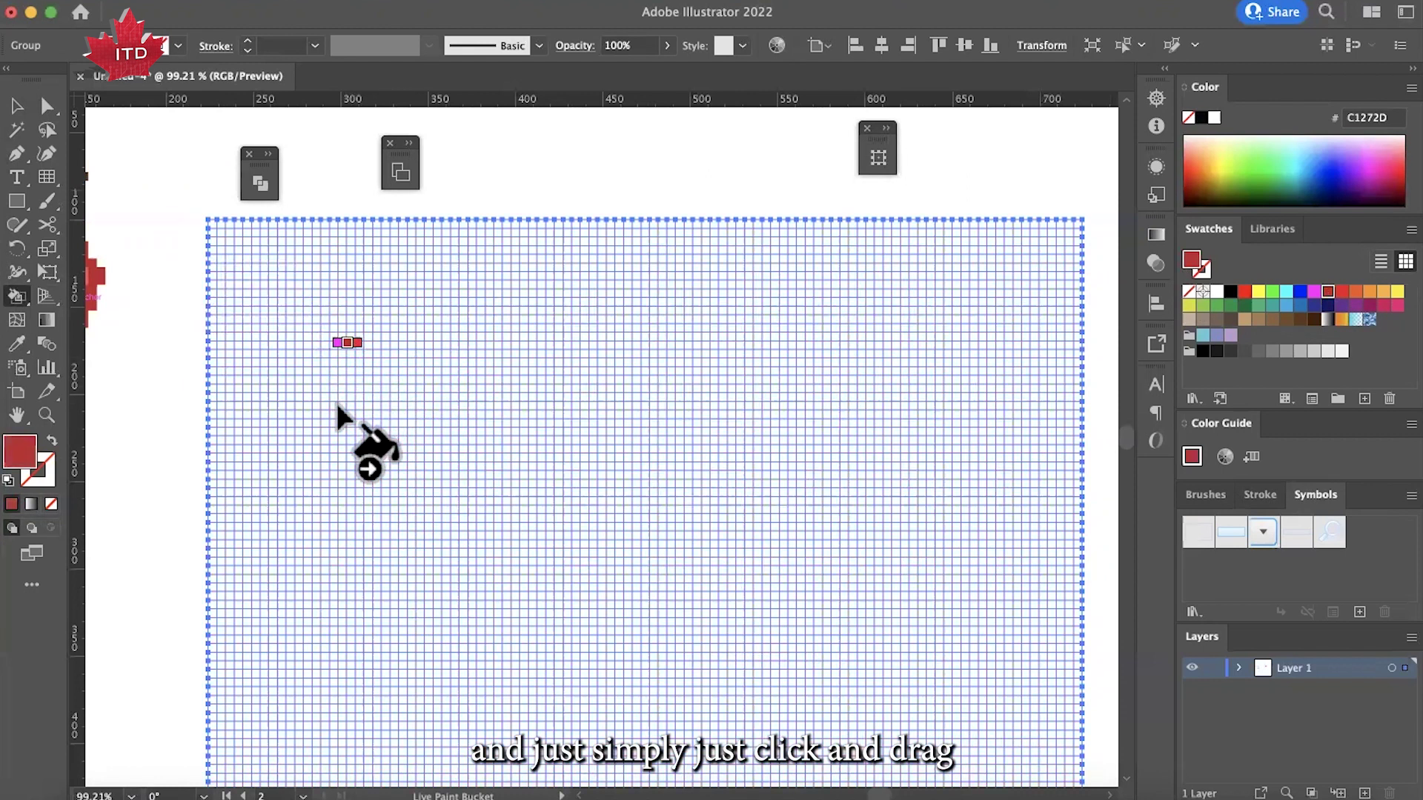
Step: Paint a ring of red cells outlining the circle, closing its top and bottom gaps
mouse_move(350, 358)
left_mouse_down()
mouse_move(347, 432)
mouse_move(382, 475)
mouse_move(467, 471)
mouse_move(488, 449)
mouse_move(496, 383)
mouse_move(460, 341)
mouse_move(401, 329)
mouse_move(342, 376)
left_mouse_up()
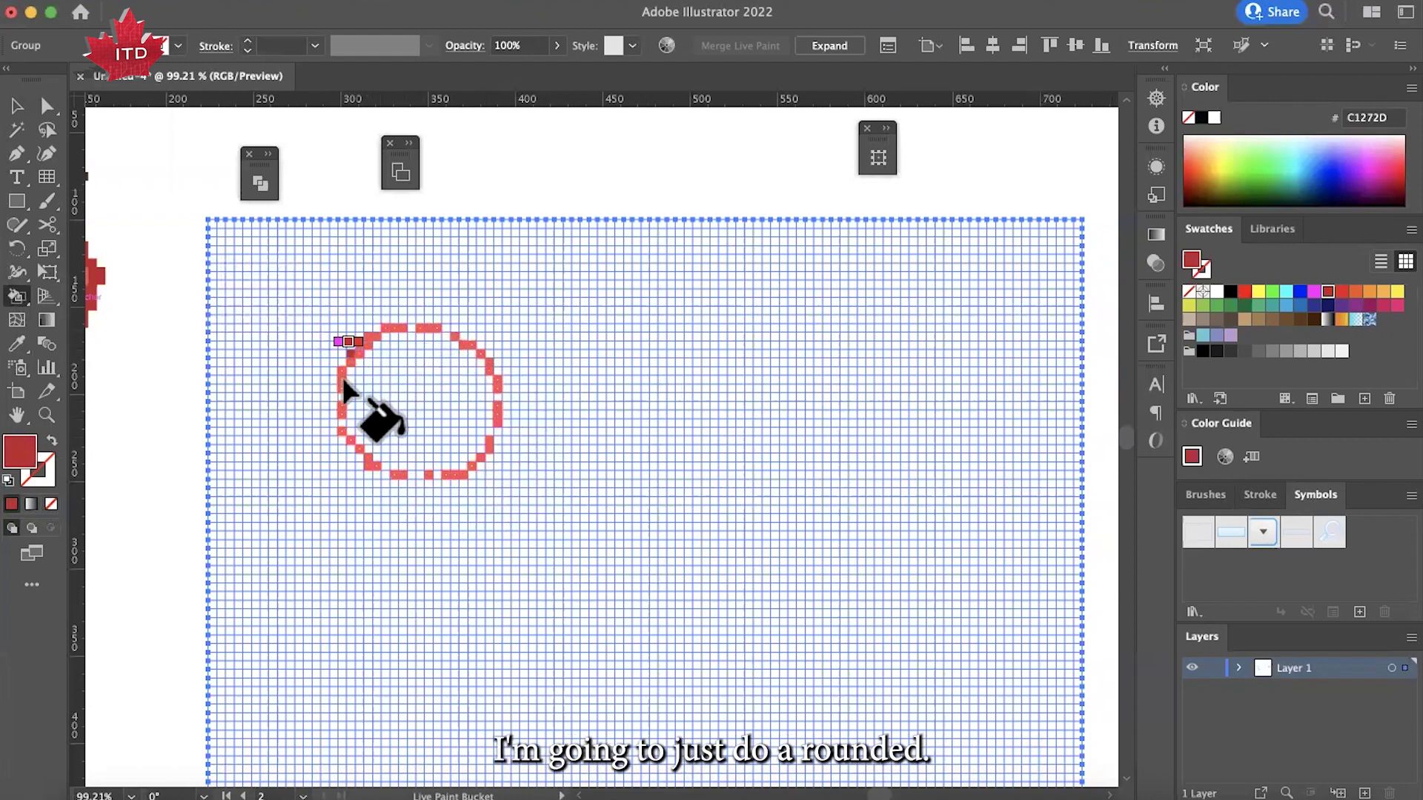
left_click_drag(346, 432, 382, 465)
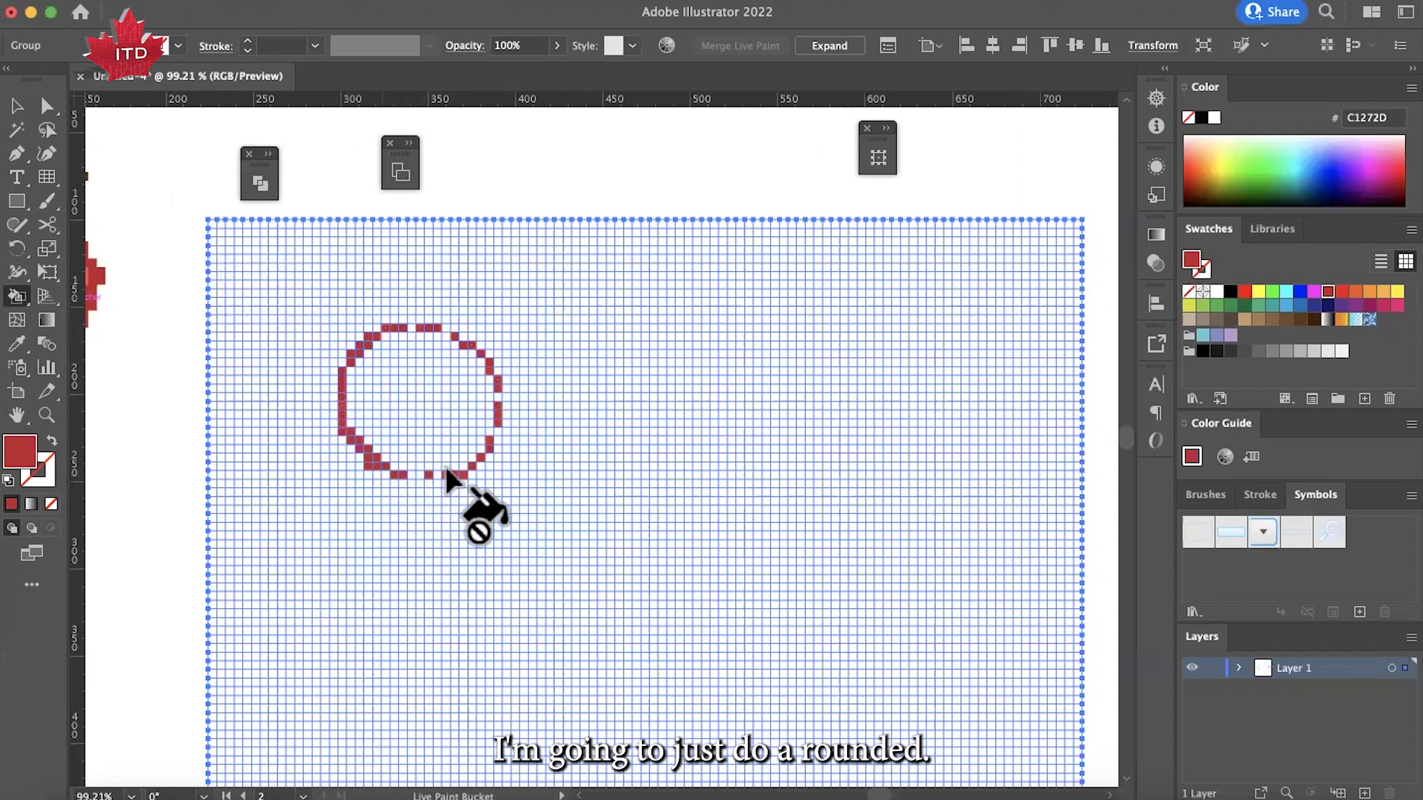
left_click(412, 325)
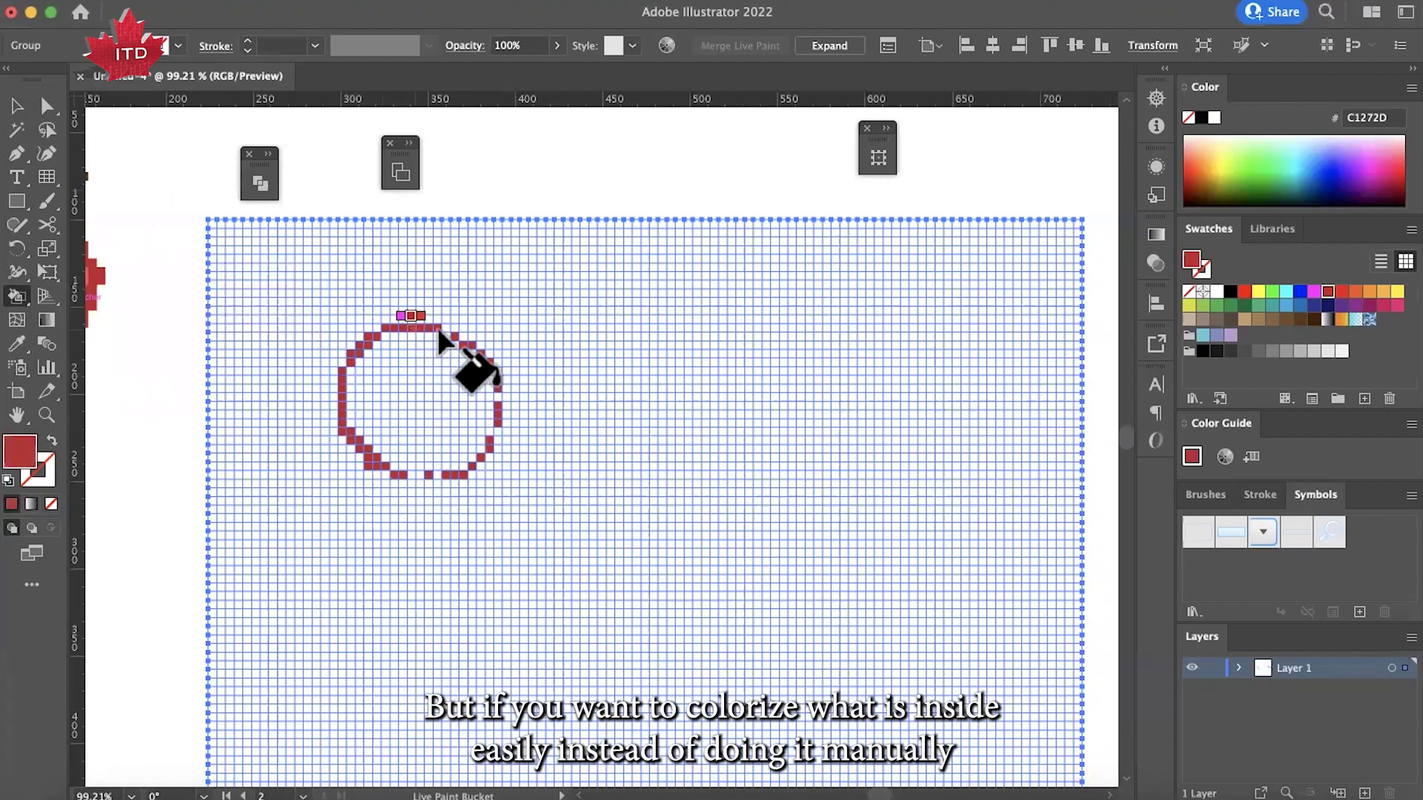
left_click_drag(443, 337, 480, 371)
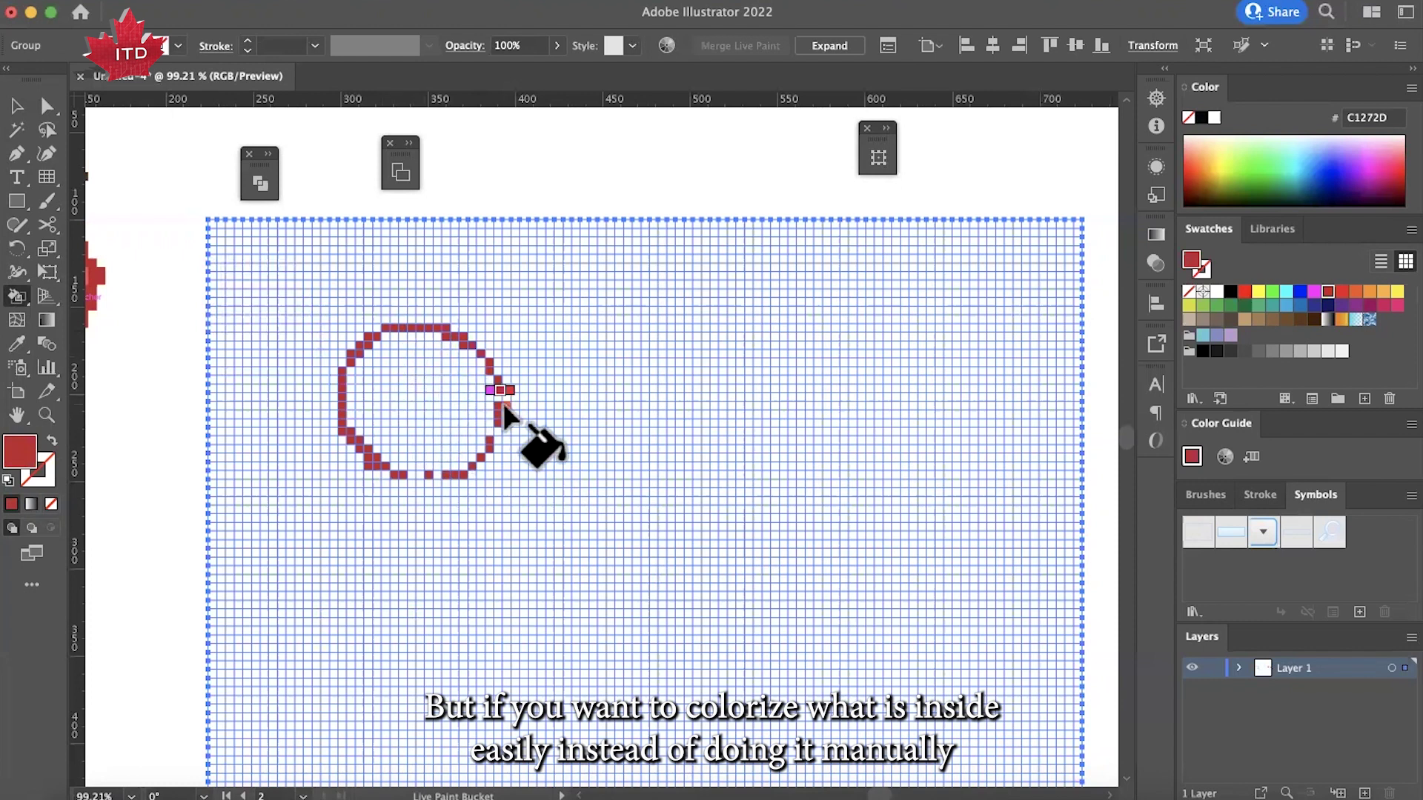
mouse_move(500, 399)
left_mouse_down()
mouse_move(449, 364)
mouse_move(482, 387)
mouse_move(492, 423)
left_mouse_up()
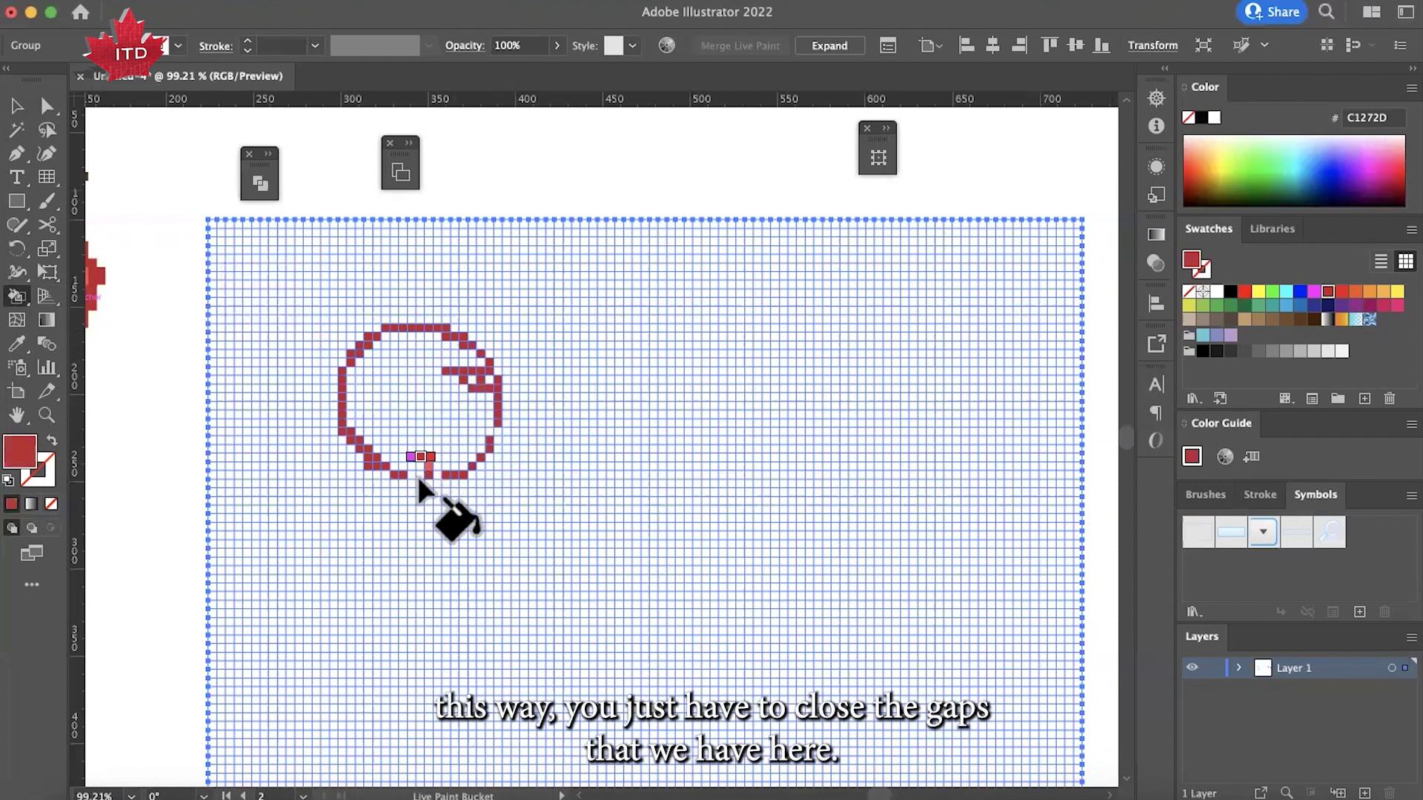
mouse_move(418, 476)
left_mouse_down()
mouse_move(434, 476)
mouse_move(391, 473)
left_mouse_up()
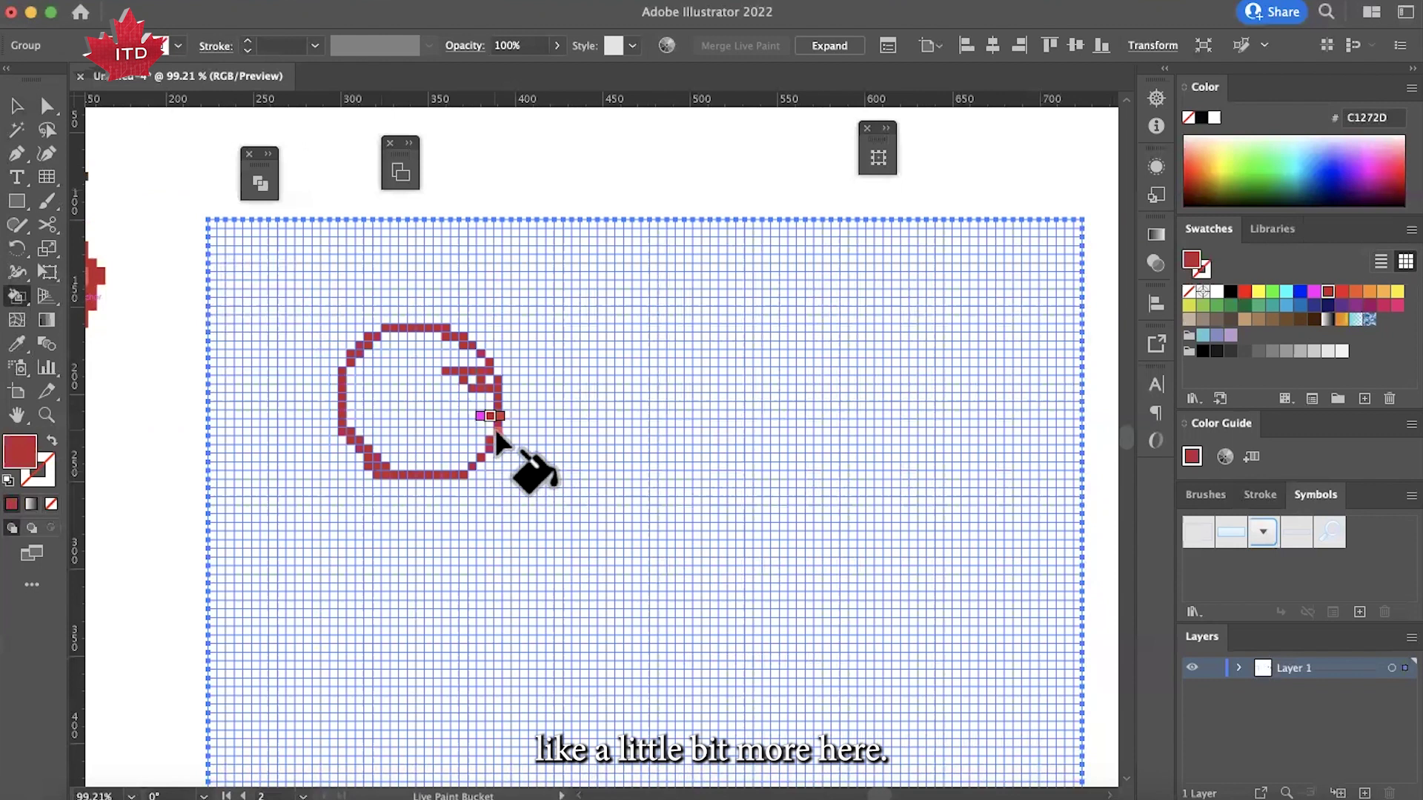
Step: Fill the remaining edge gaps and the circle's interior solid dark red
left_click(495, 432)
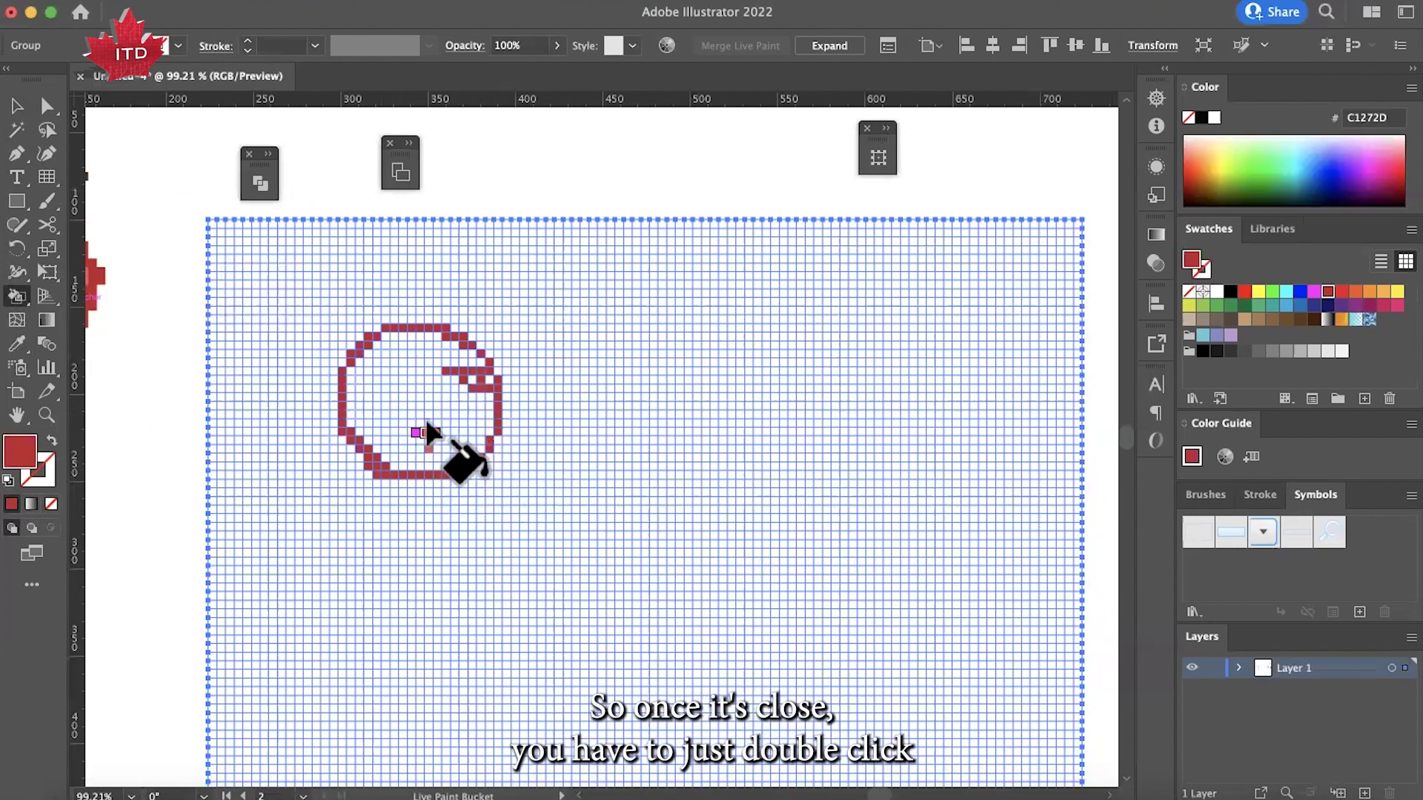
left_click(407, 403)
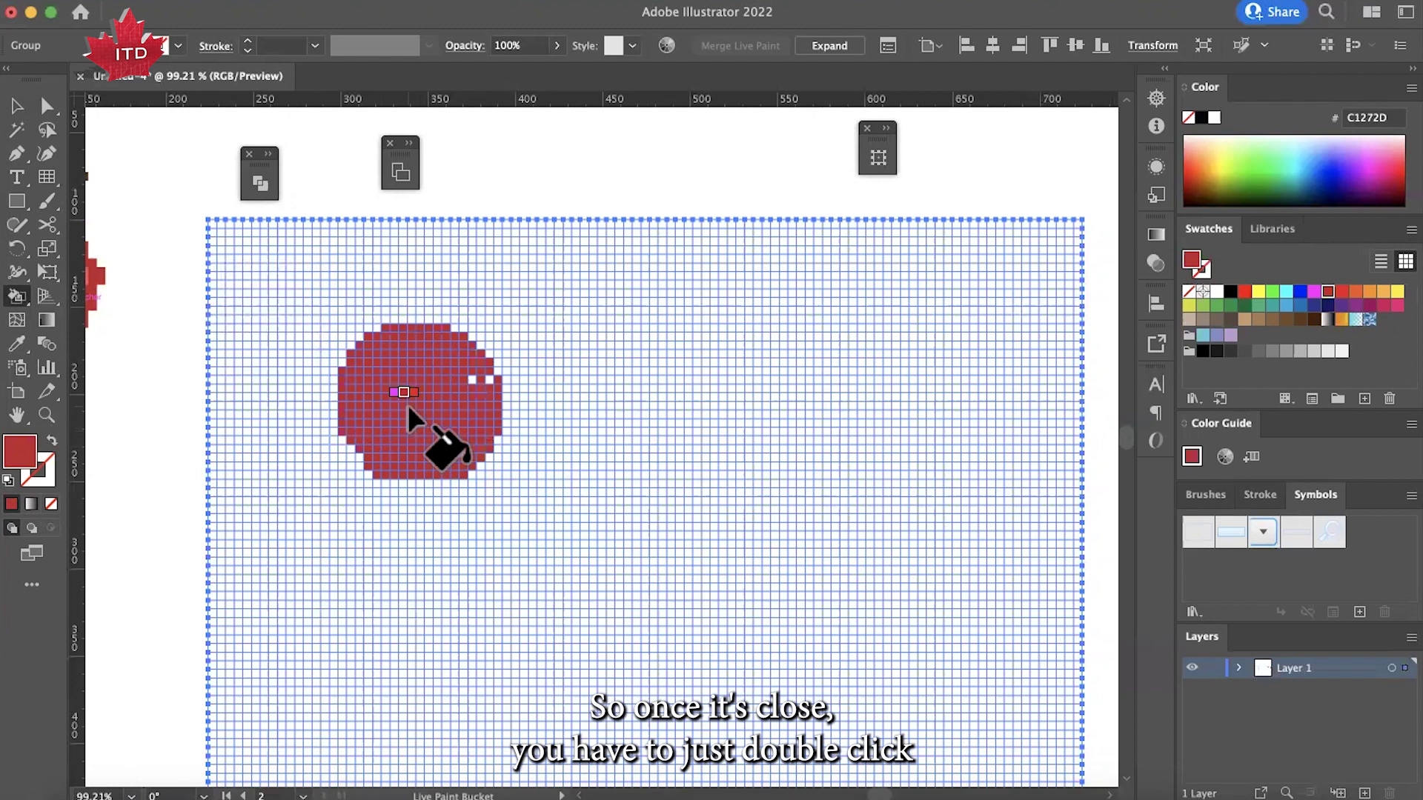
left_click(492, 384)
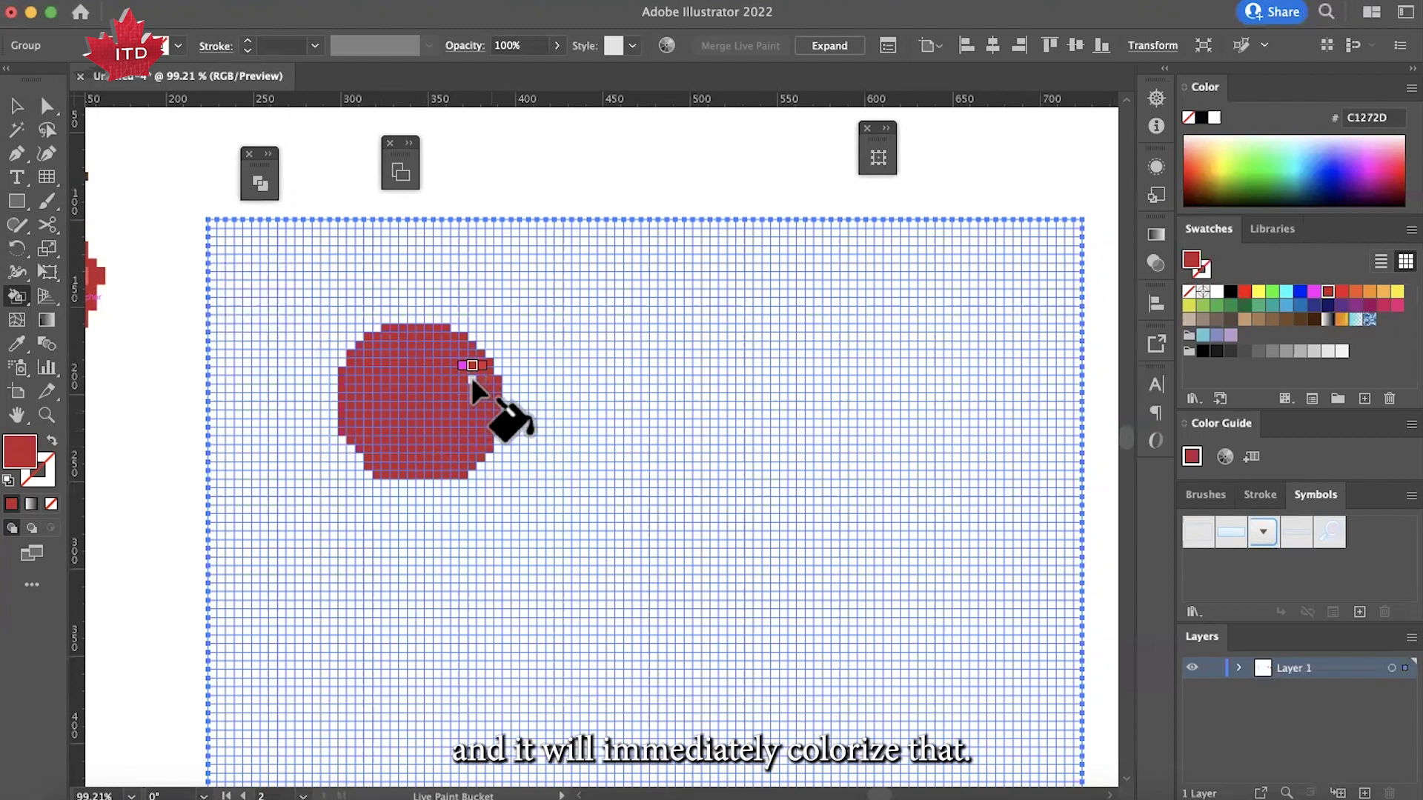
Step: Fill the last lower-left gap, then paint an E04853 highlight band on the apple's left
left_click(361, 462)
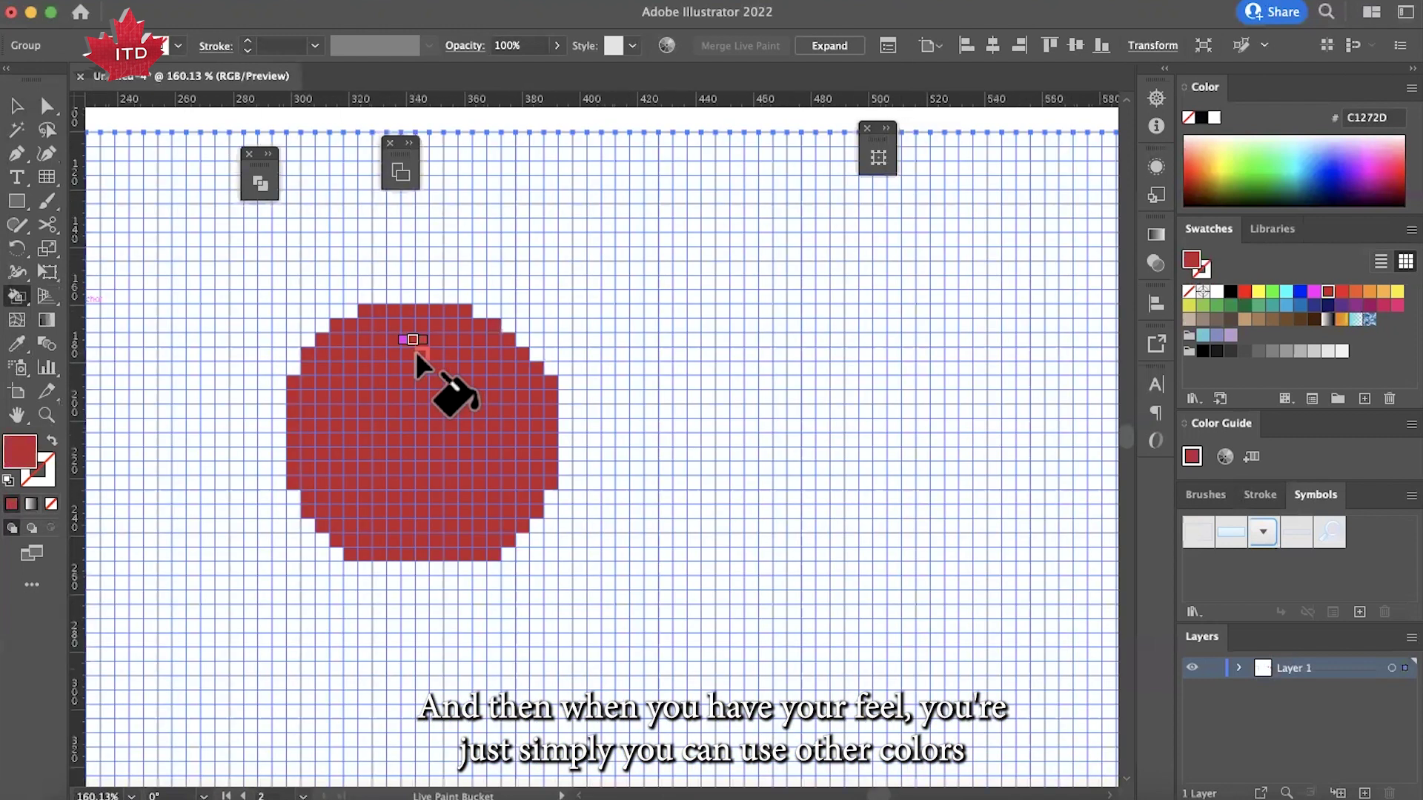
double_click(17, 453)
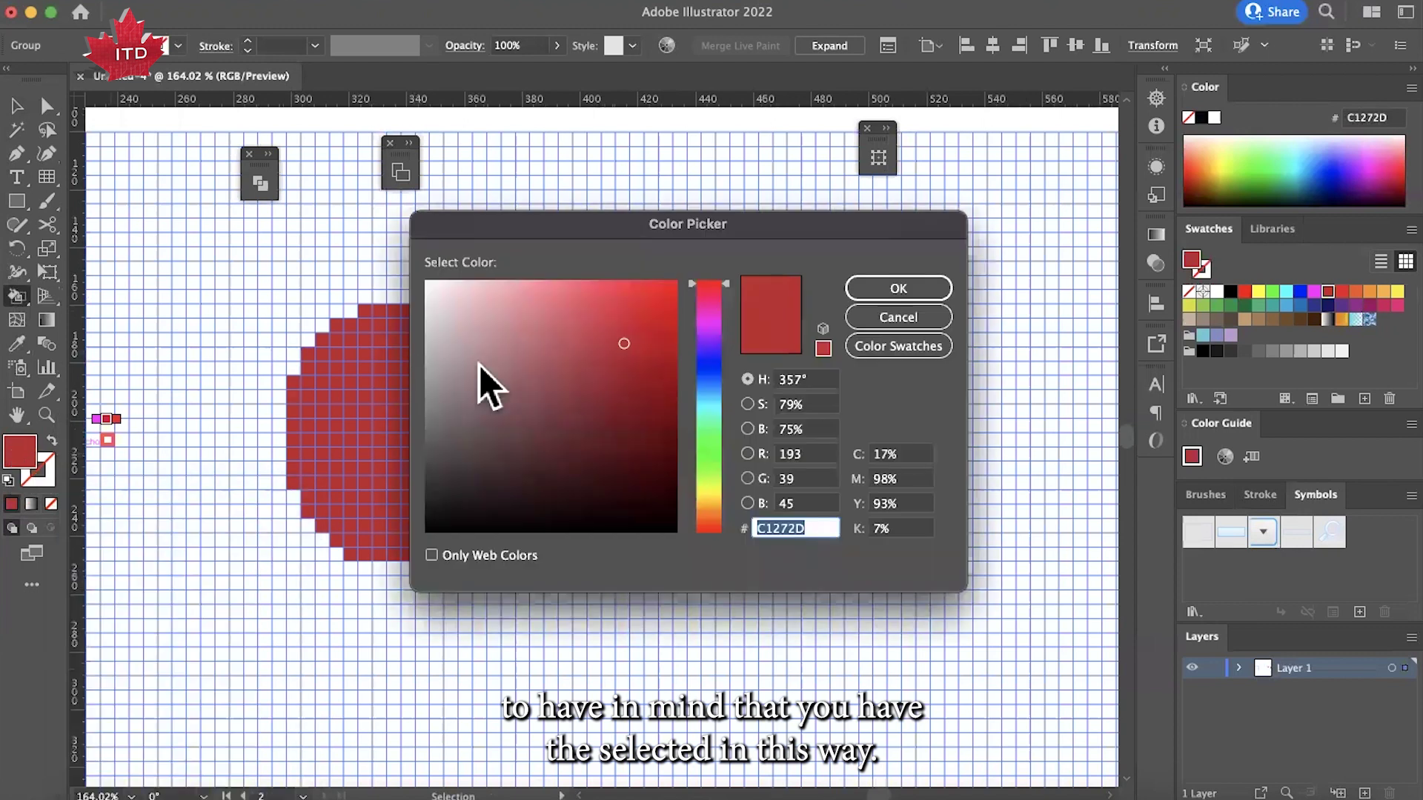
mouse_move(592, 309)
left_mouse_down()
mouse_move(578, 296)
mouse_move(596, 310)
left_mouse_up()
left_click(858, 288)
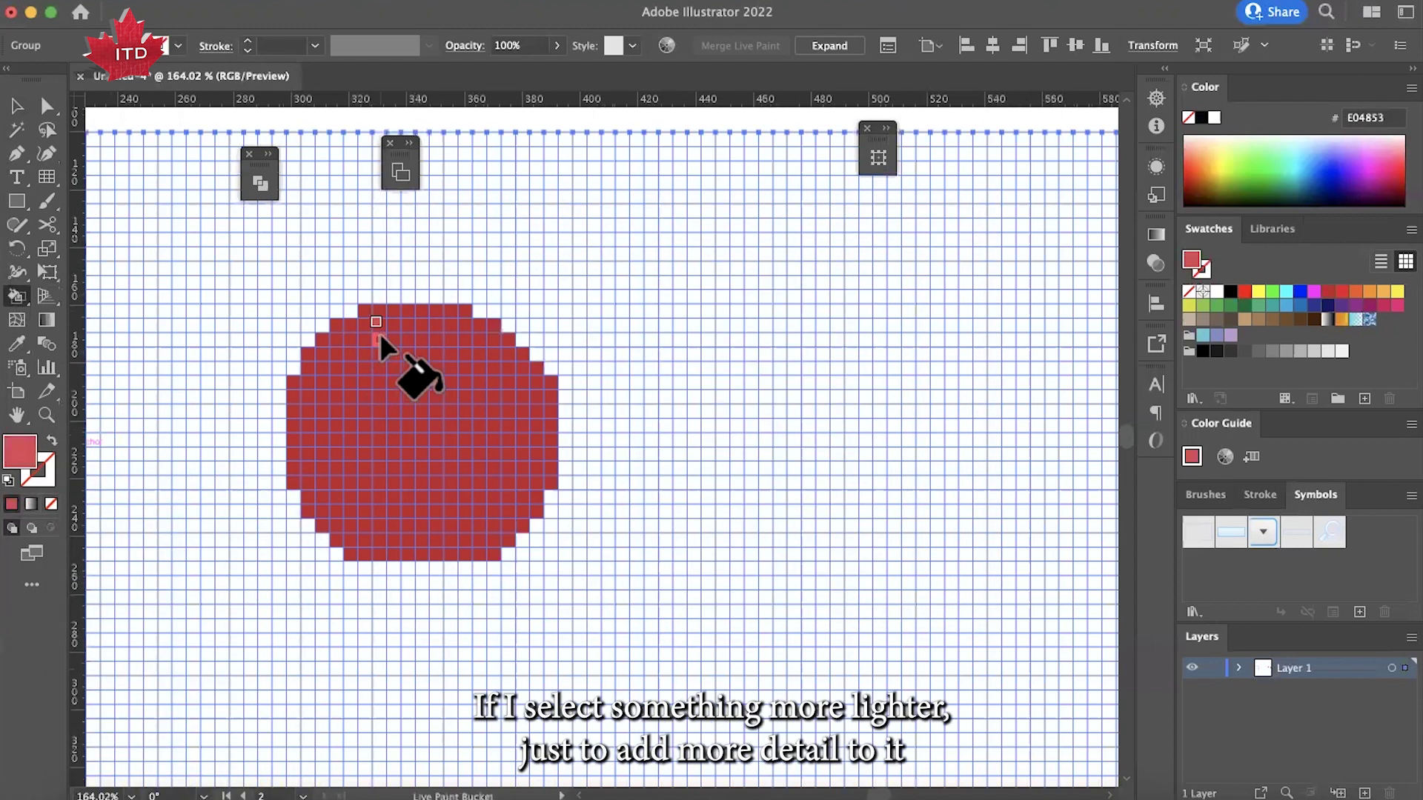
mouse_move(348, 357)
left_mouse_down()
mouse_move(322, 387)
mouse_move(318, 442)
mouse_move(380, 329)
mouse_move(363, 332)
mouse_move(321, 410)
mouse_move(326, 429)
mouse_move(373, 341)
mouse_move(322, 439)
mouse_move(361, 522)
mouse_move(331, 494)
mouse_move(322, 434)
left_mouse_up()
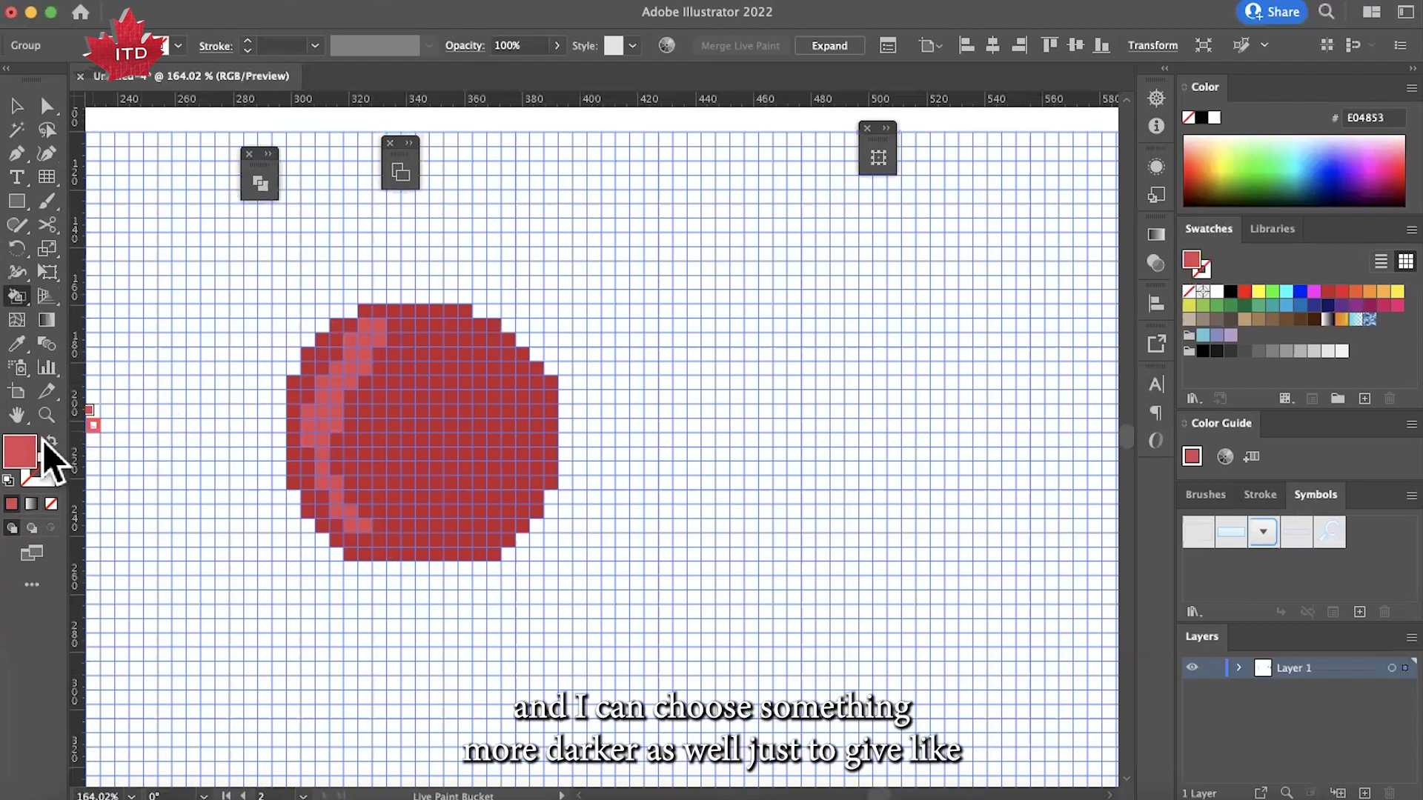
Step: Shade the apple's bottom and right edge cells darker red, B51024
double_click(25, 466)
mouse_move(588, 327)
left_mouse_down()
mouse_move(635, 331)
mouse_move(655, 353)
left_mouse_up()
left_click(900, 290)
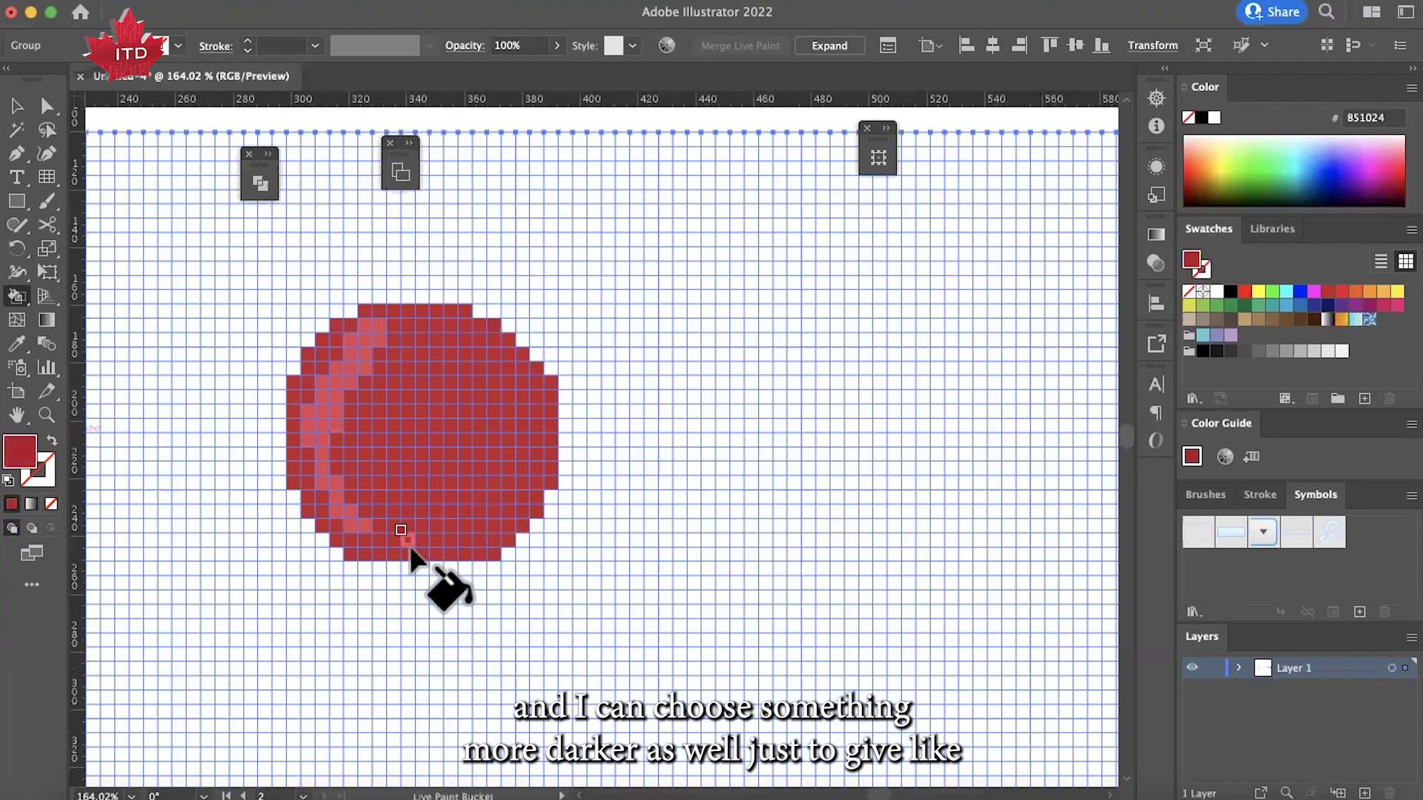
mouse_move(445, 550)
left_mouse_down()
mouse_move(492, 548)
mouse_move(511, 525)
mouse_move(452, 562)
left_mouse_up()
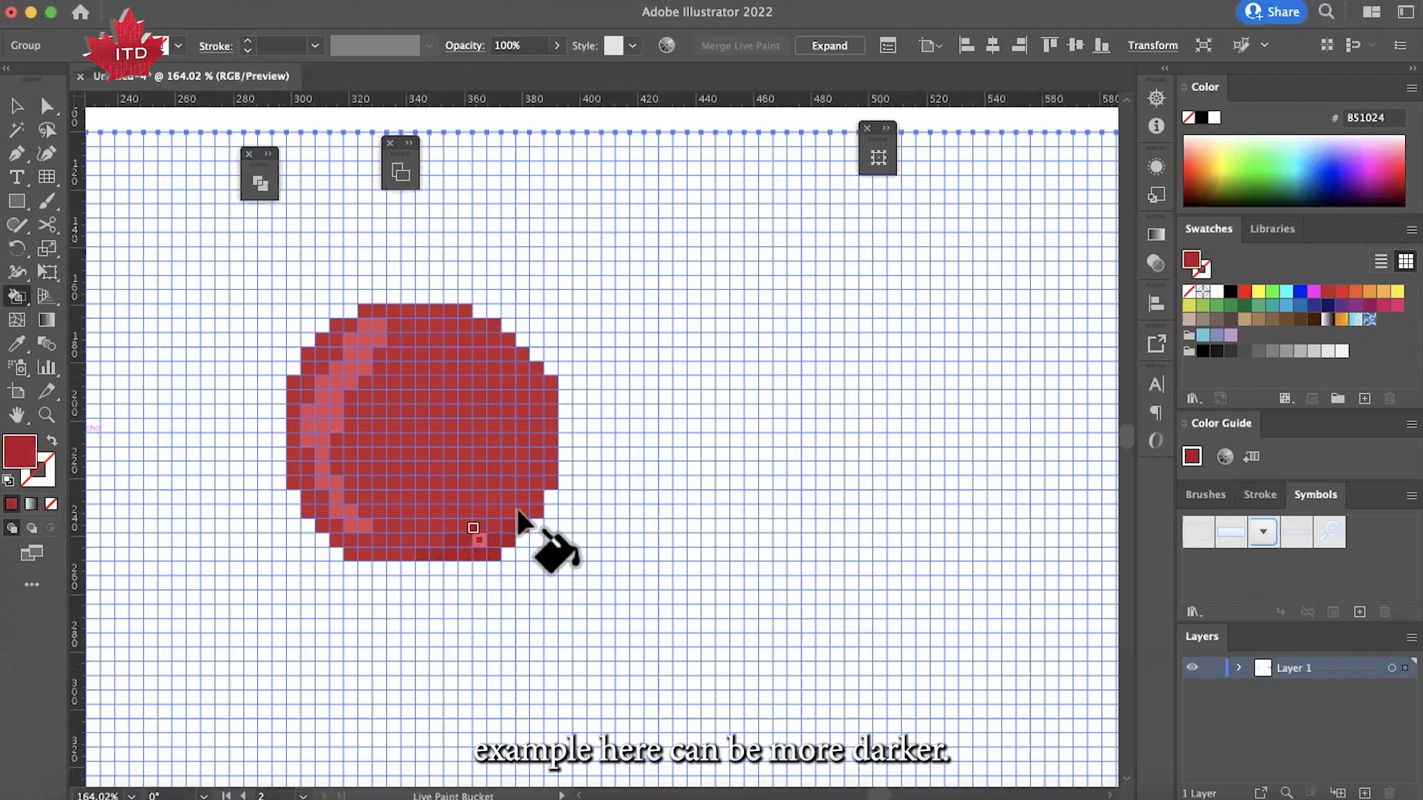
mouse_move(527, 527)
left_mouse_down()
mouse_move(548, 484)
mouse_move(544, 504)
mouse_move(530, 513)
mouse_move(551, 428)
mouse_move(537, 472)
mouse_move(472, 556)
left_mouse_up()
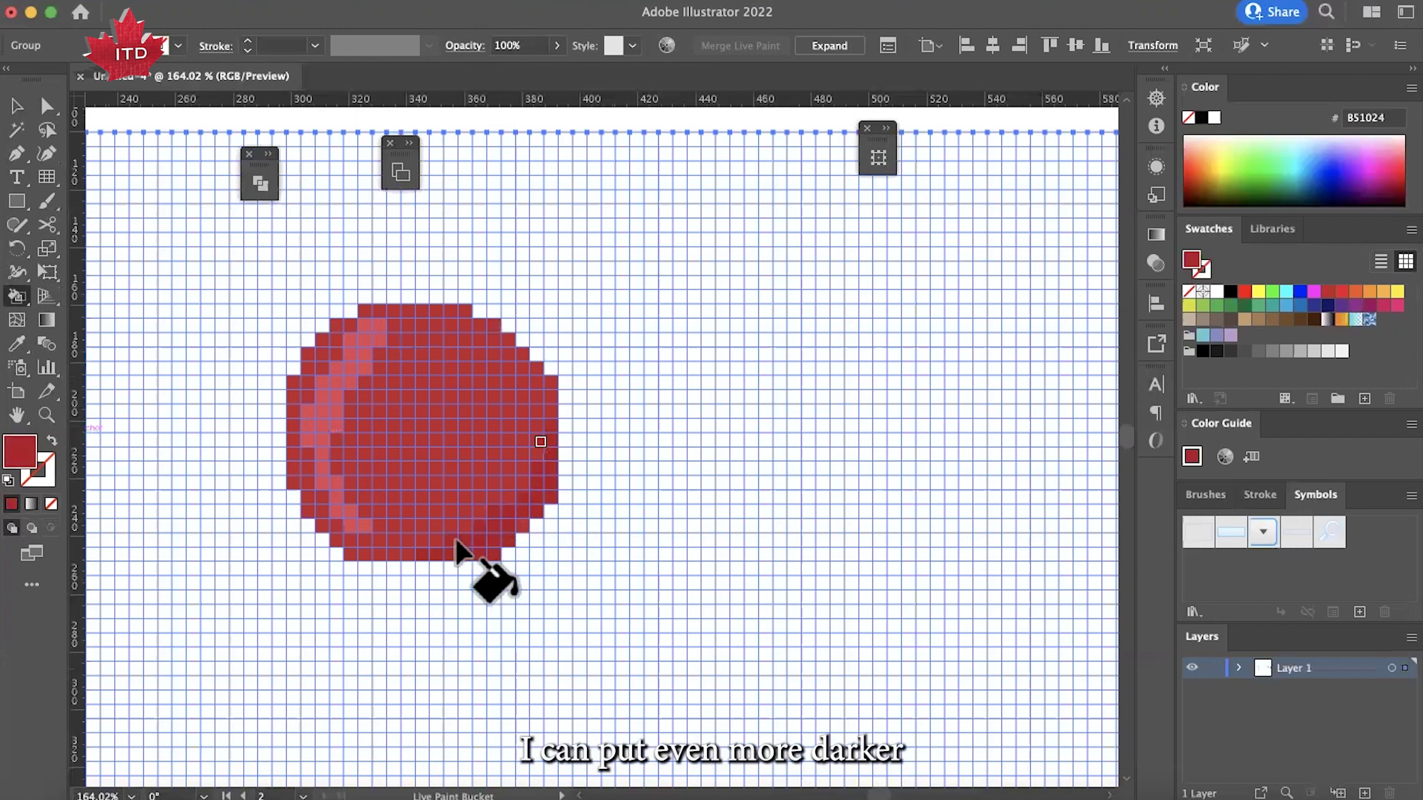
Step: Paint the apple's lower-right edge and top-row cells in deepest red 93051D
double_click(21, 450)
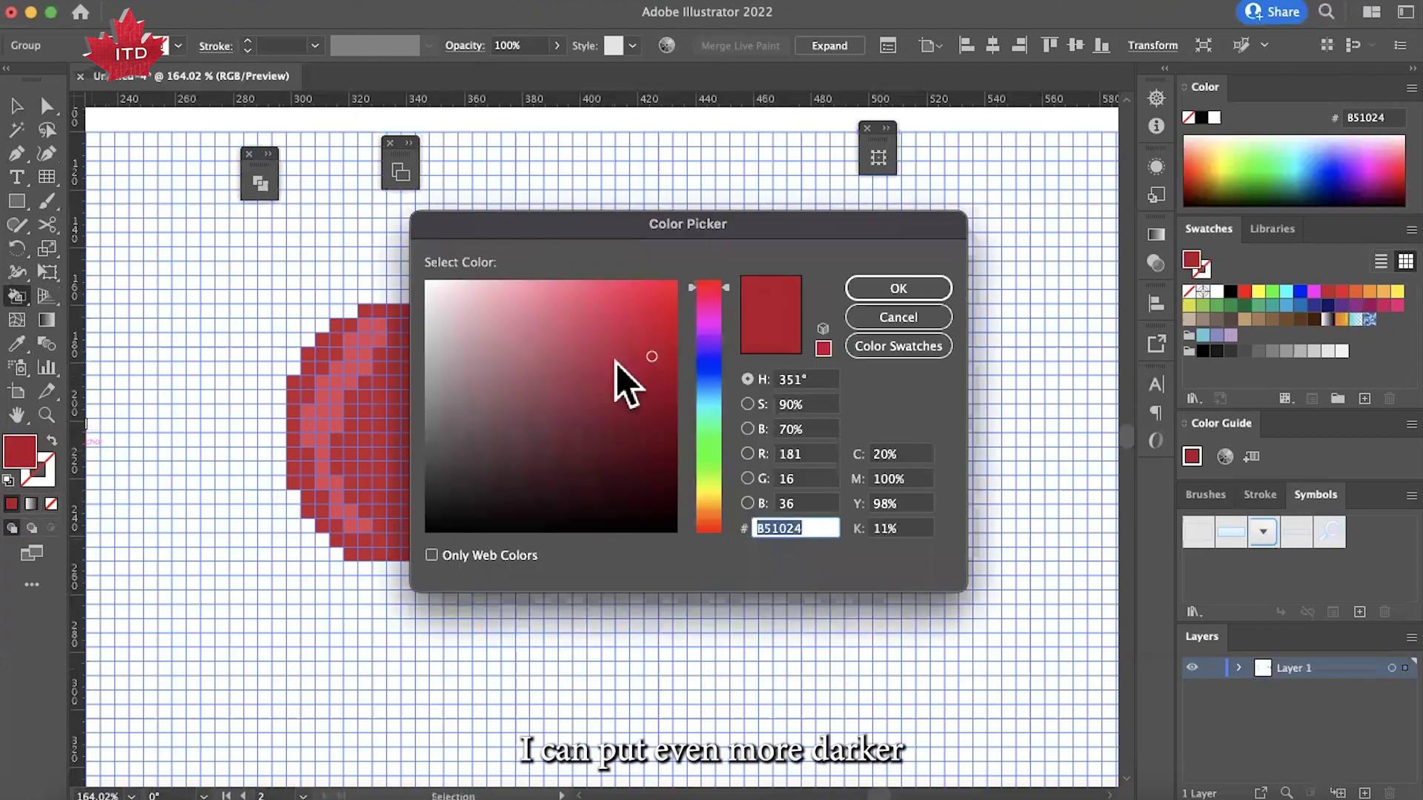
left_click_drag(664, 367, 670, 386)
left_click(897, 289)
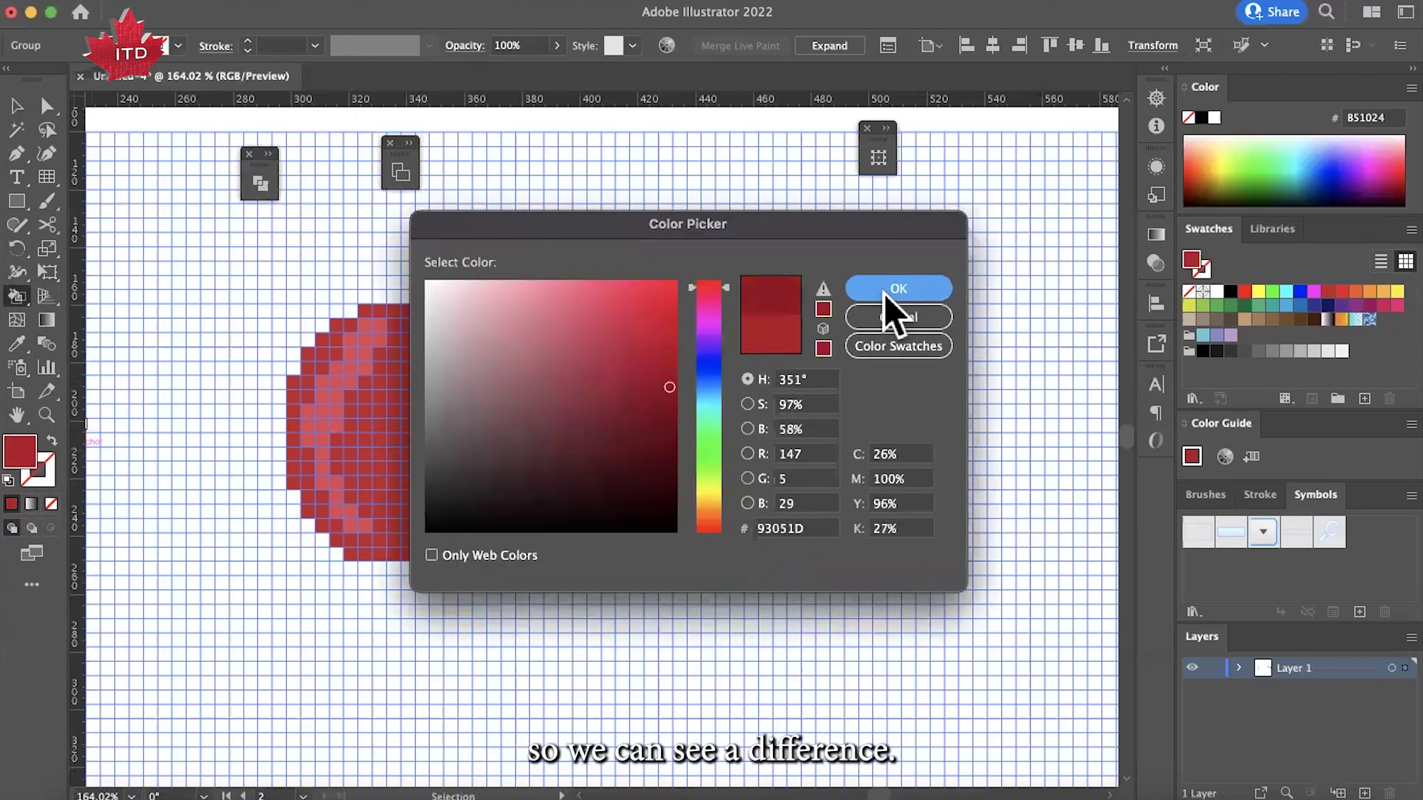
mouse_move(450, 543)
left_mouse_down()
mouse_move(464, 556)
mouse_move(507, 535)
left_mouse_up()
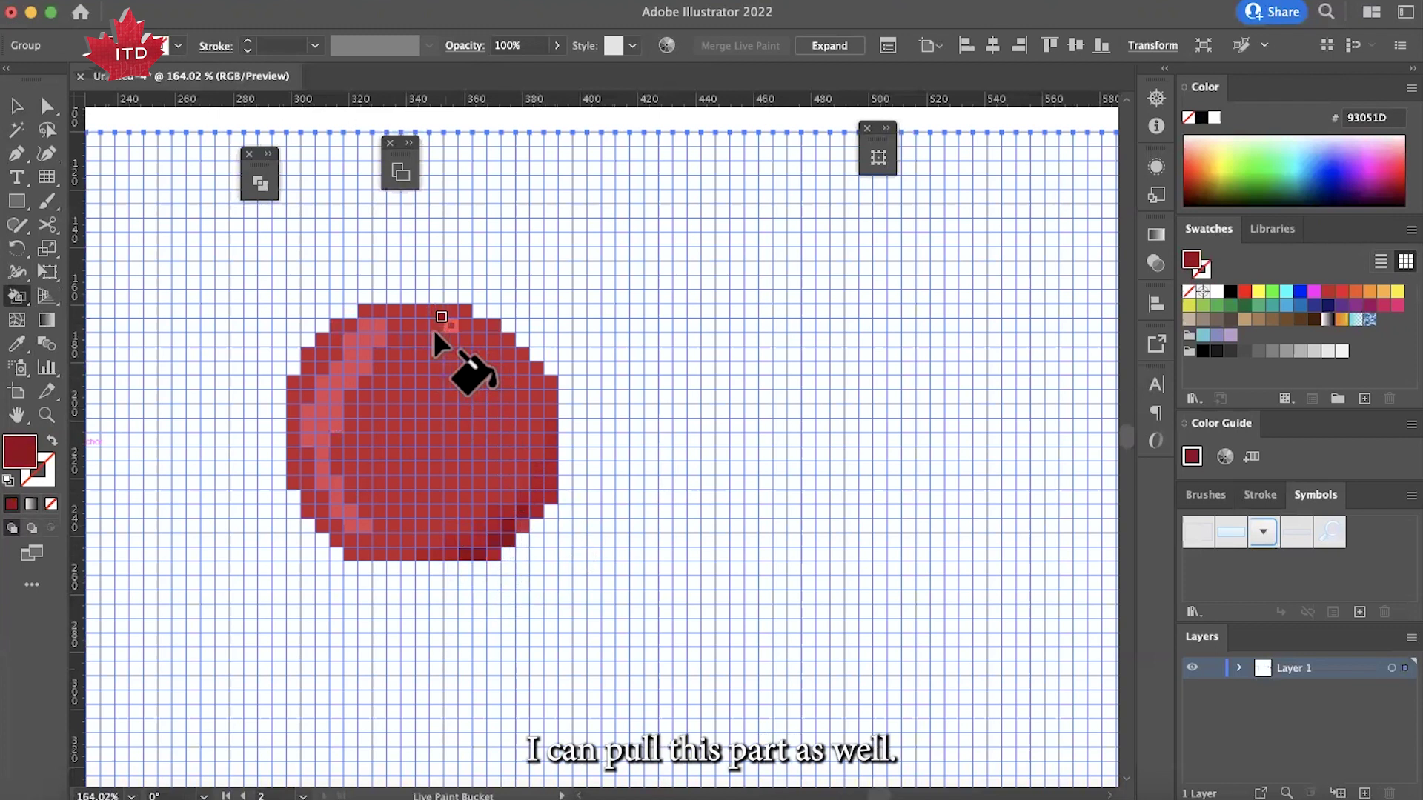
left_click_drag(434, 329, 381, 315)
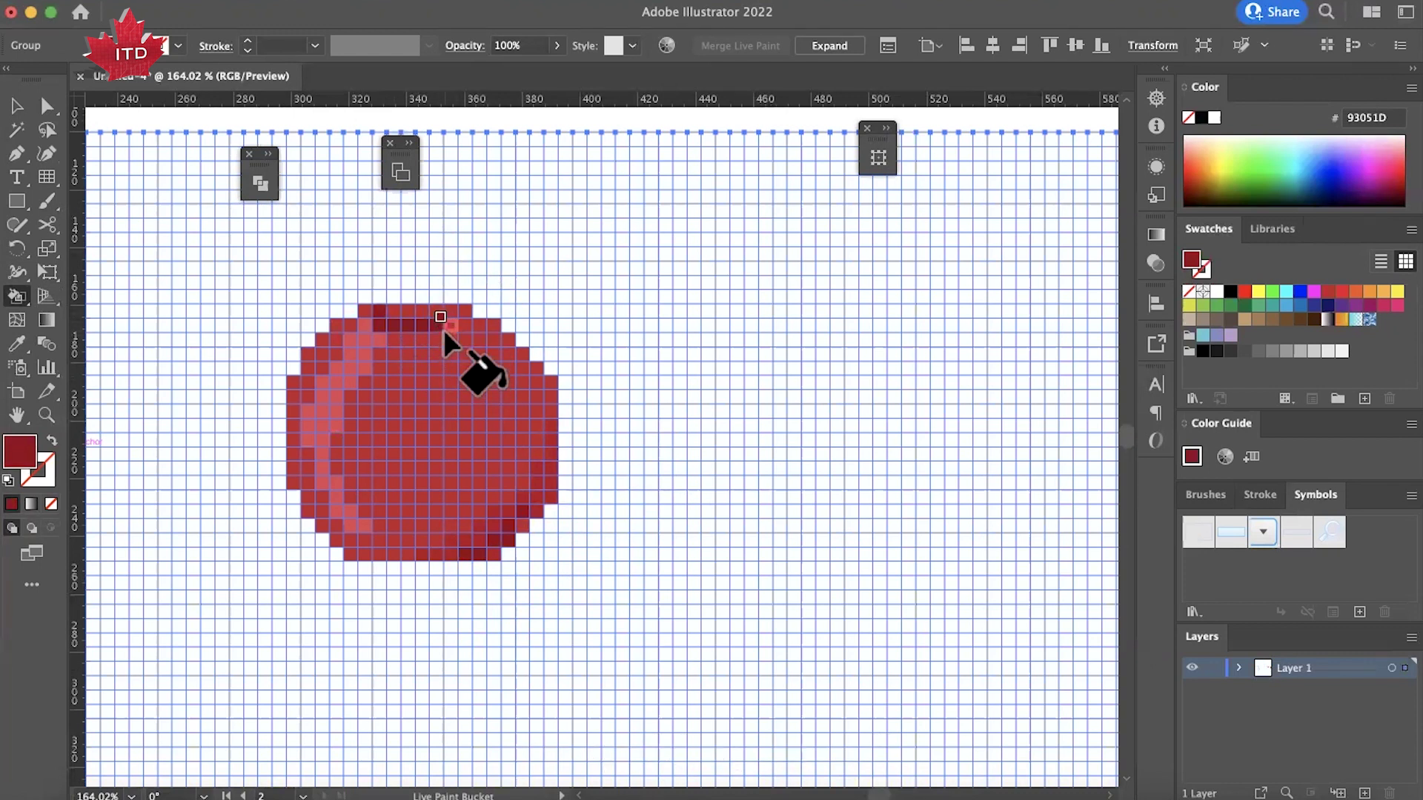
scroll(443, 380, "up", 3)
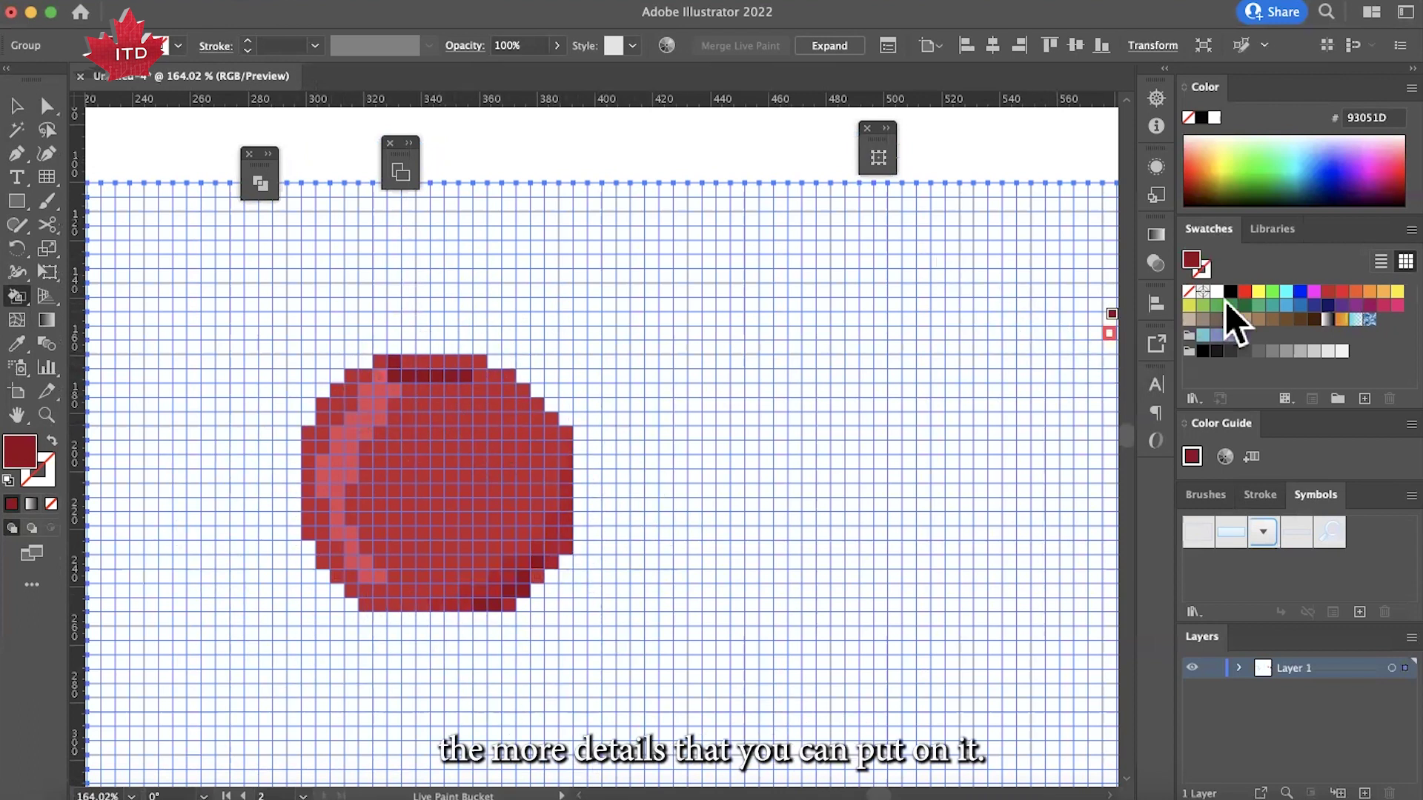
Step: Paint a brown 754C24 stem rising from the apple's top, undoing stray cells
left_click(1286, 319)
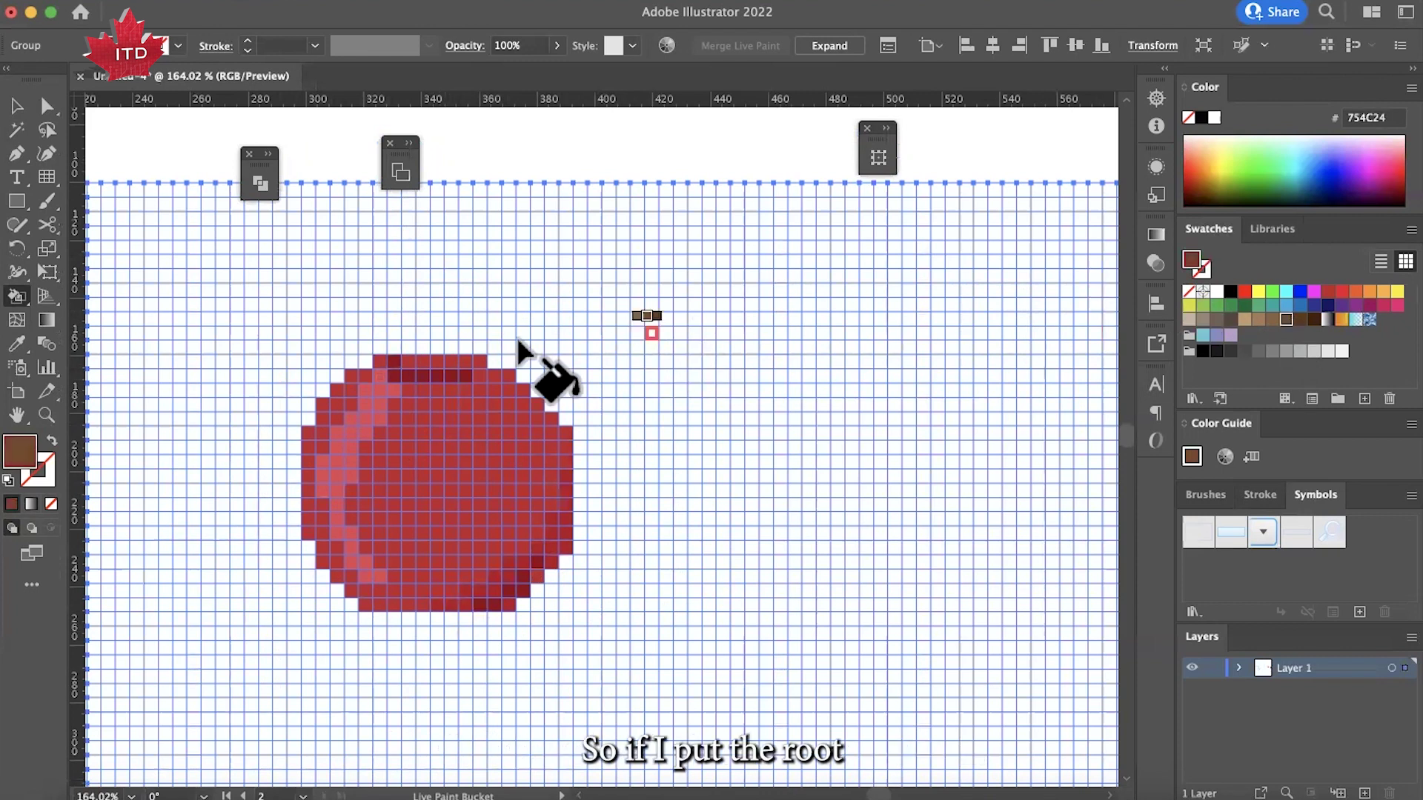
mouse_move(443, 348)
left_mouse_down()
mouse_move(489, 268)
mouse_move(558, 232)
mouse_move(524, 231)
left_mouse_up()
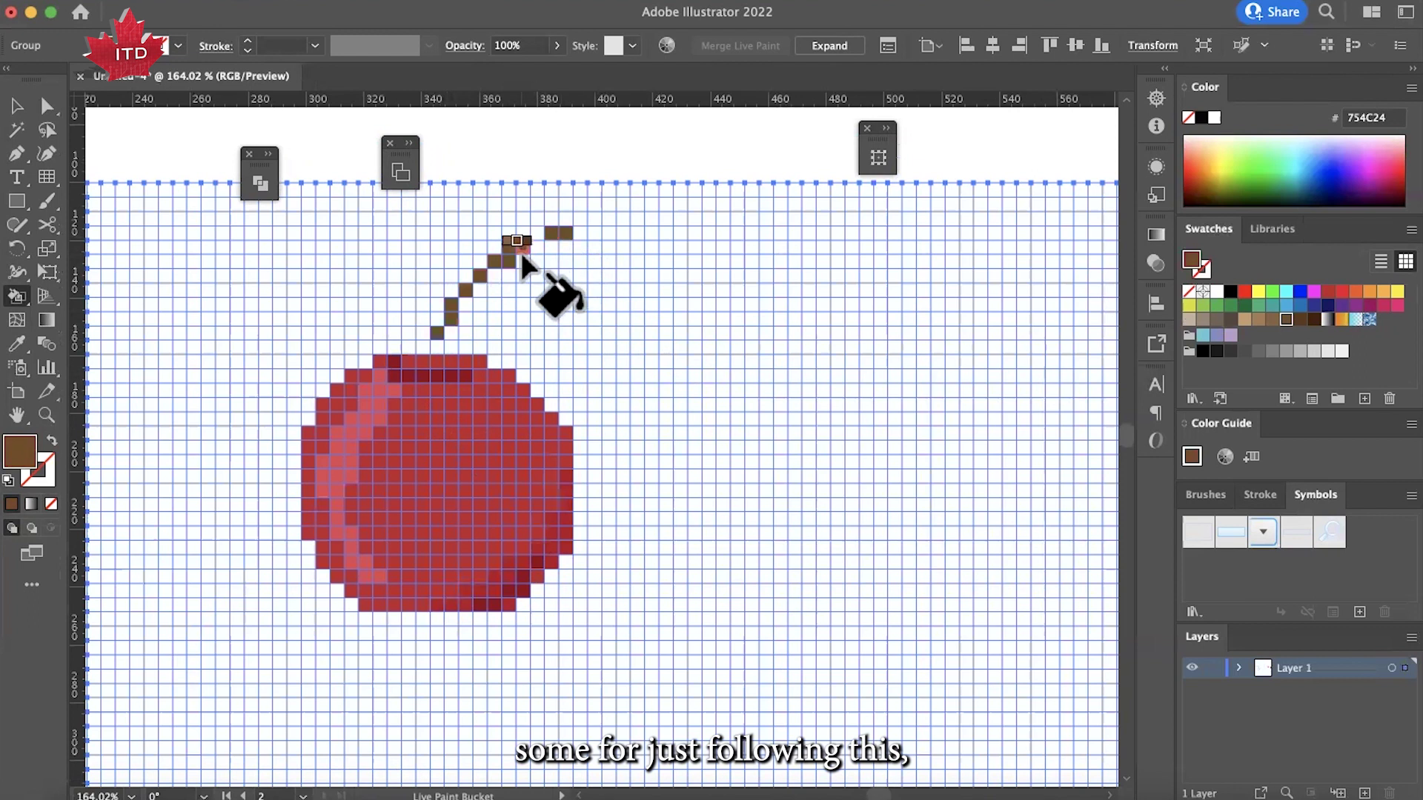
key("super+z")
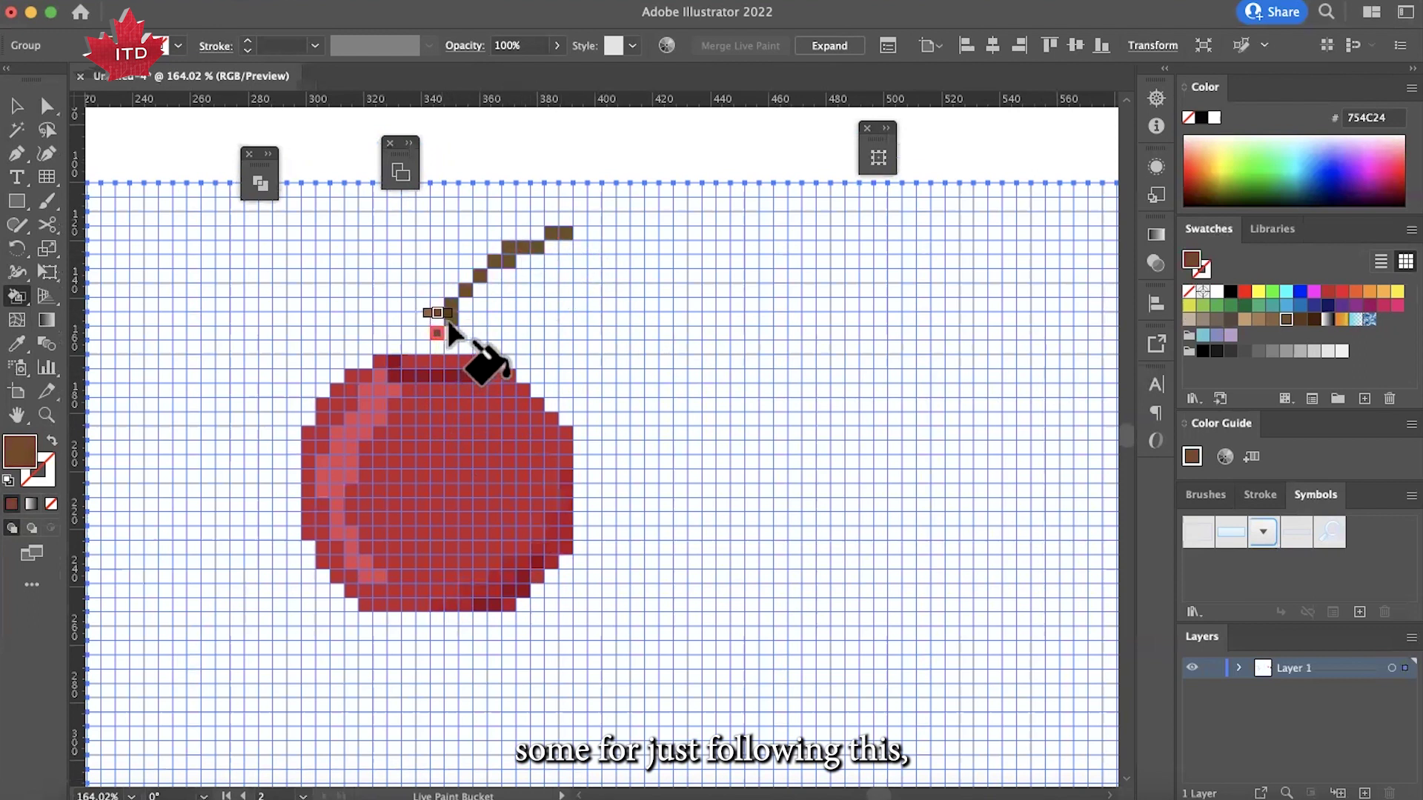
left_click_drag(441, 341, 448, 366)
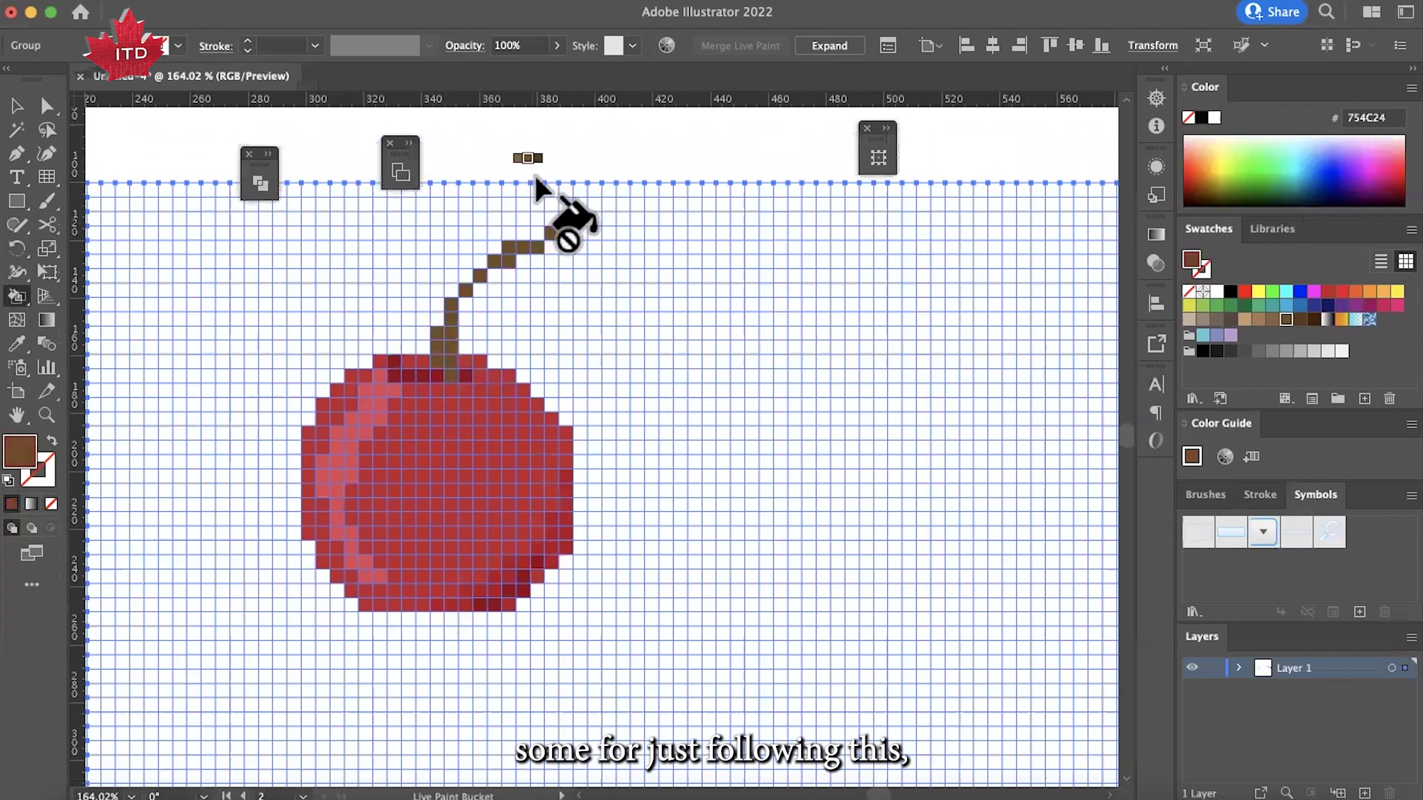
left_click(536, 233)
key("v")
key("super+z")
key("super+z")
key("k")
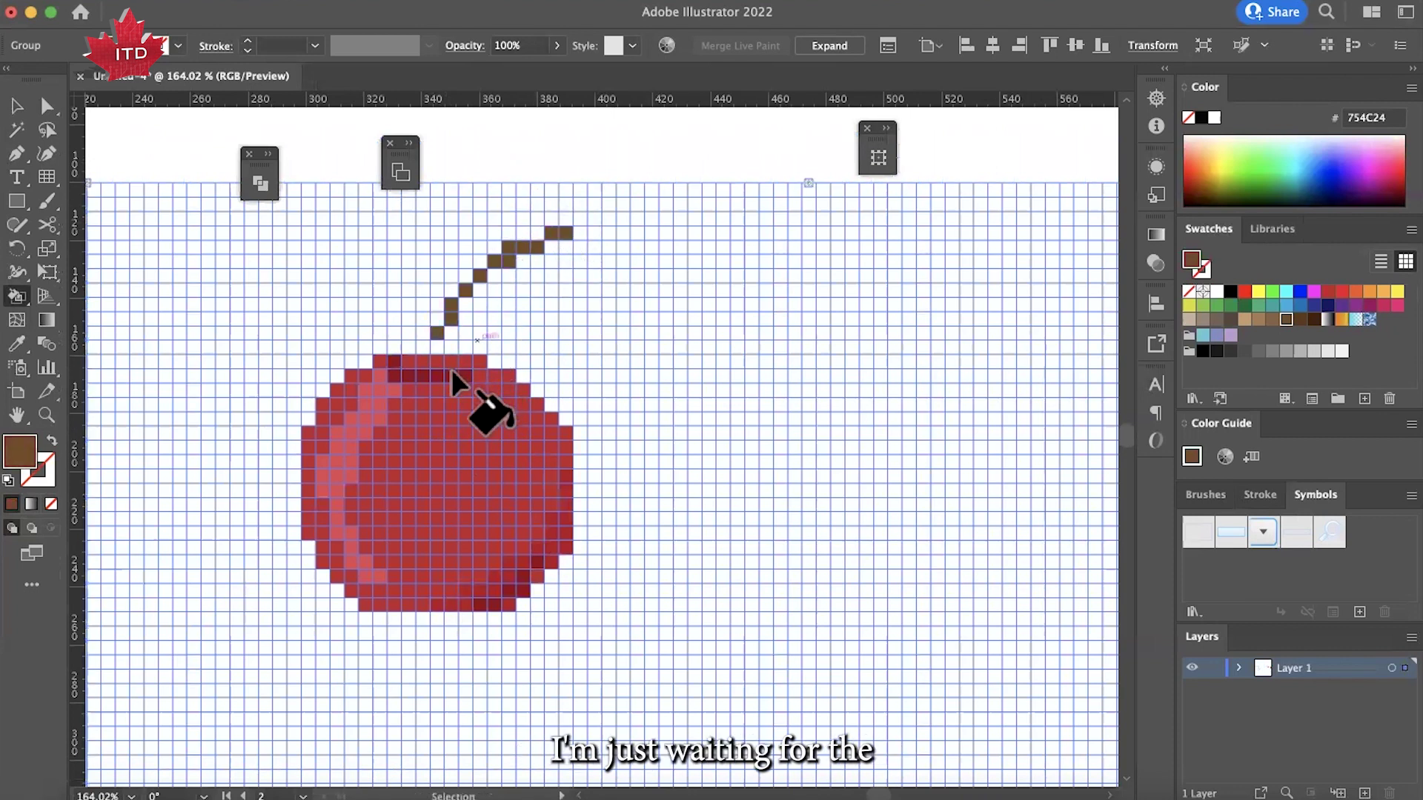
left_click_drag(437, 344, 441, 363)
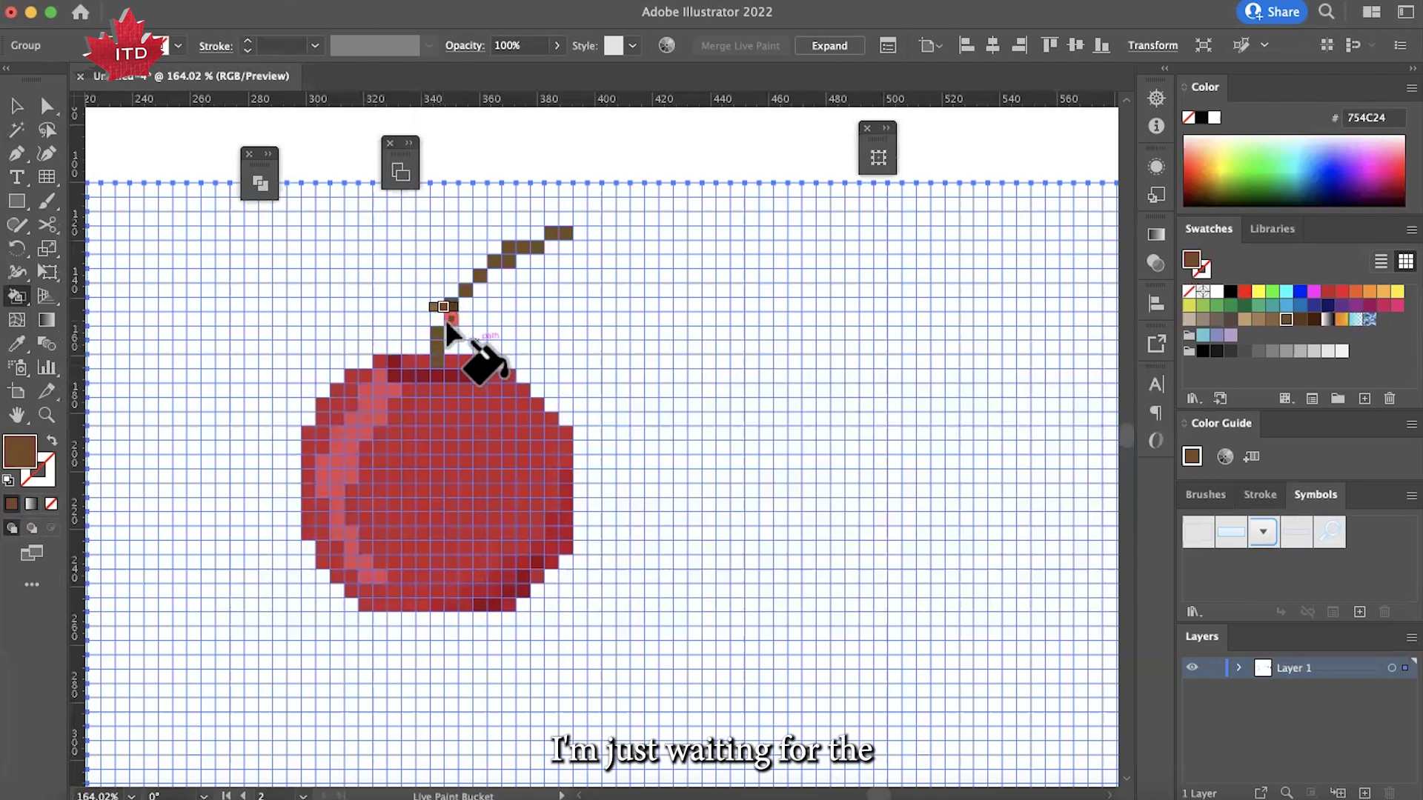
left_click(447, 318)
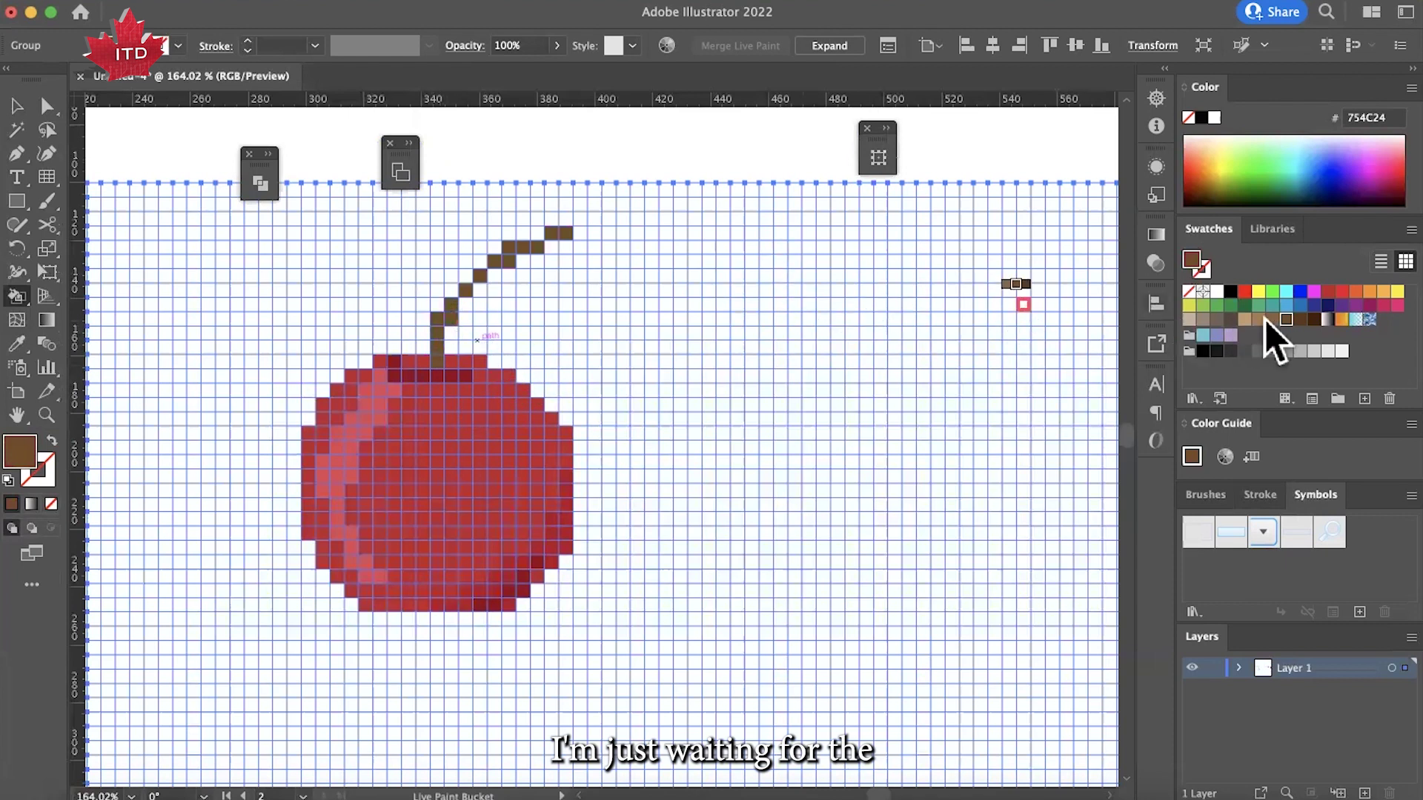
Step: Tip the stem with a single tan cell
left_click(1244, 319)
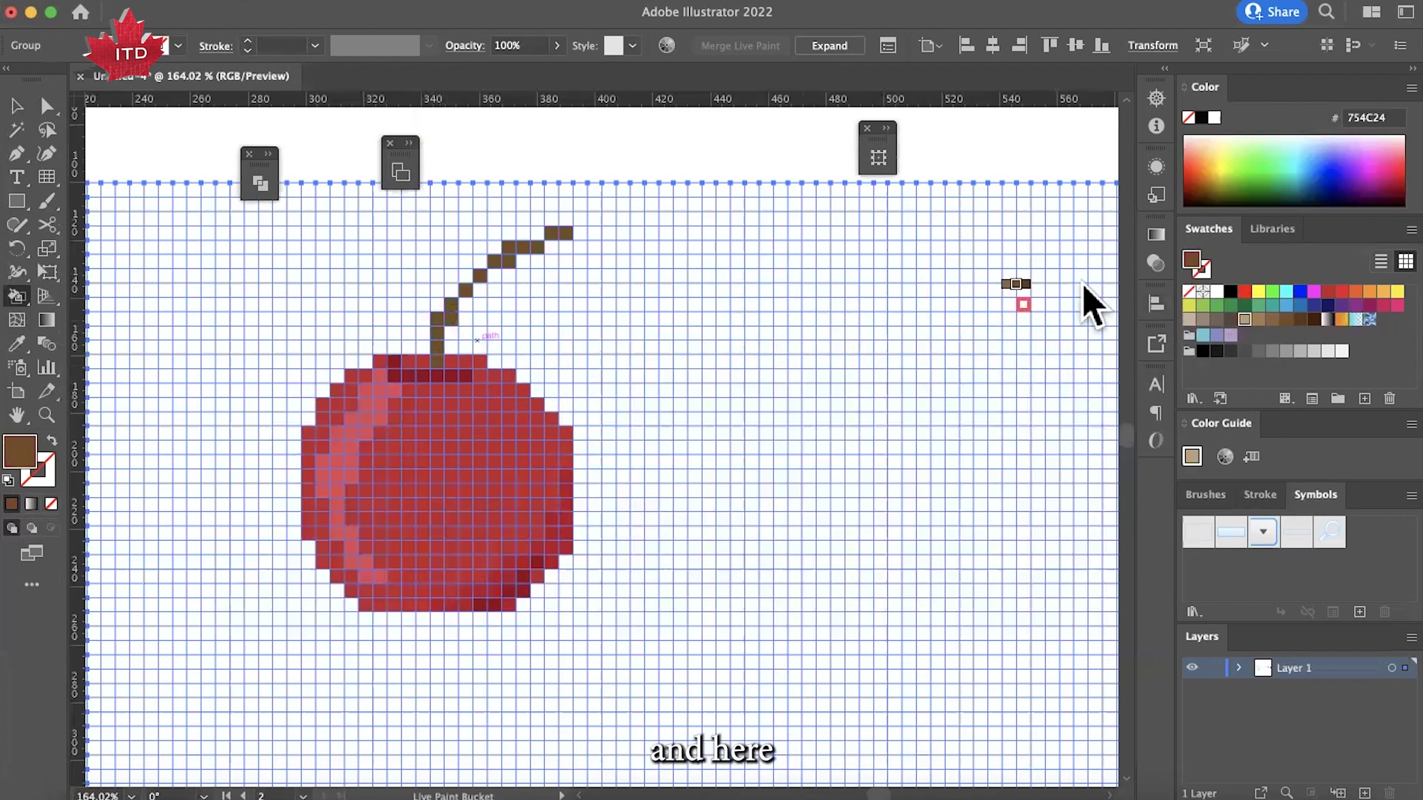
left_click(568, 231)
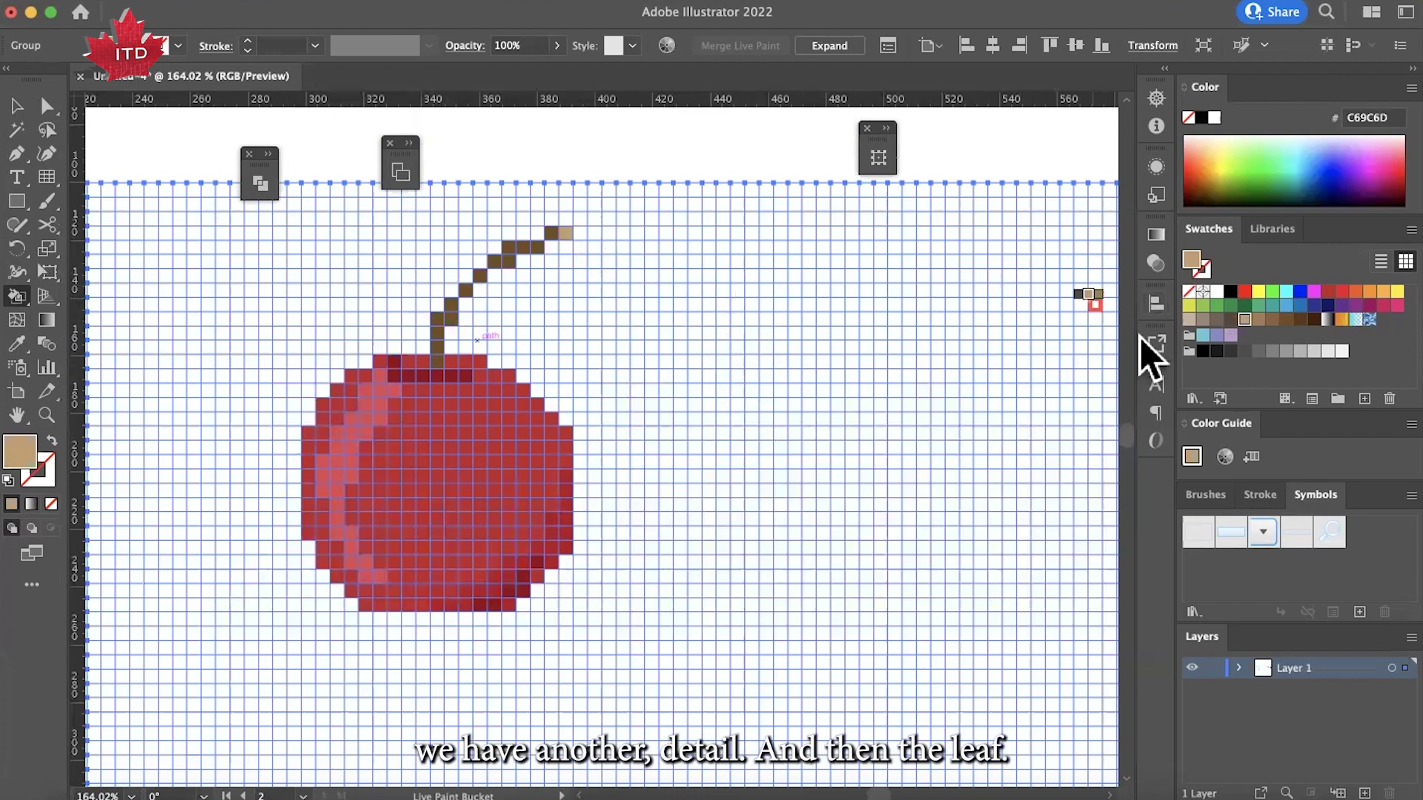
left_click(1231, 305)
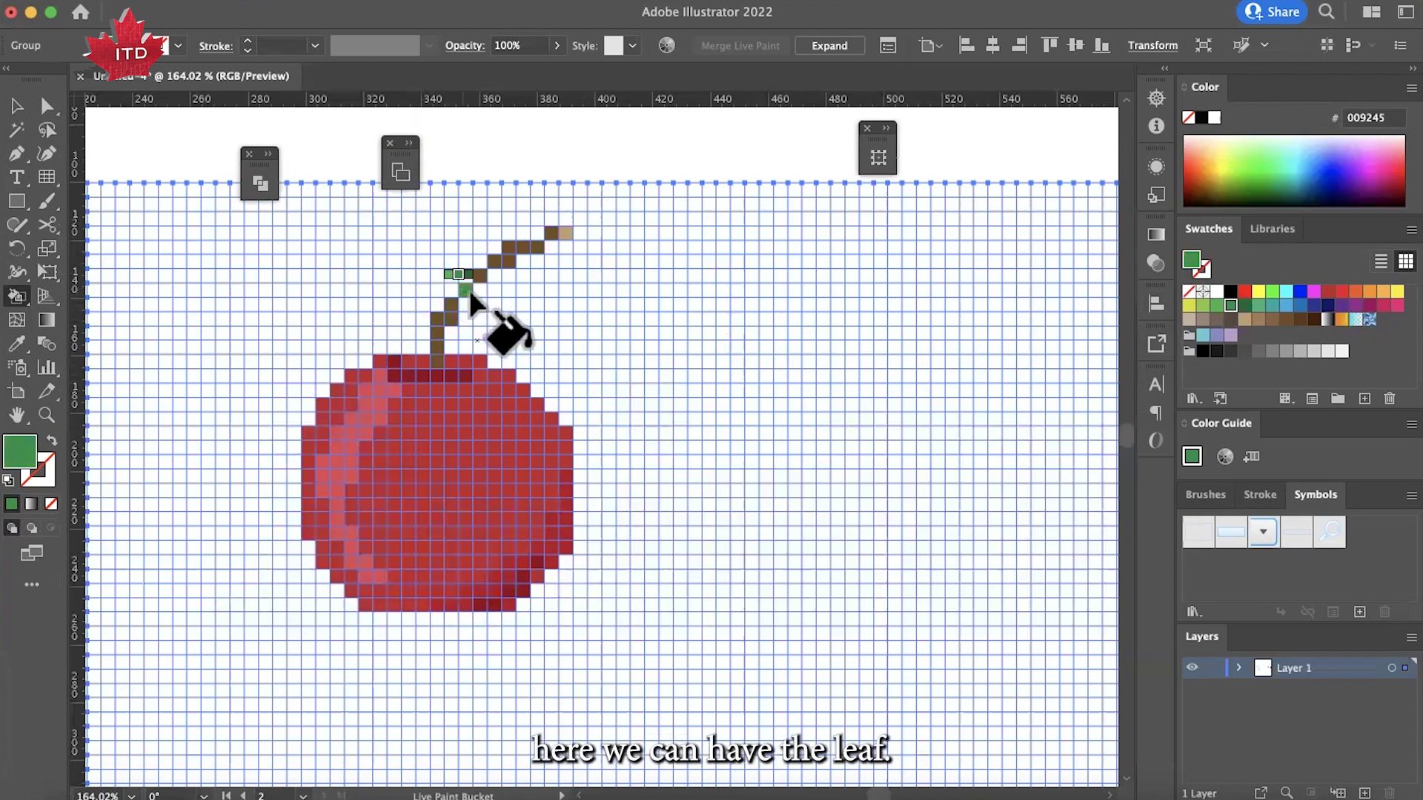
Step: Paint the leaf green with a lighter green inner band, then deselect to preview it
mouse_move(466, 274)
left_mouse_down()
mouse_move(454, 286)
mouse_move(354, 227)
mouse_move(394, 270)
mouse_move(458, 287)
mouse_move(437, 268)
left_mouse_up()
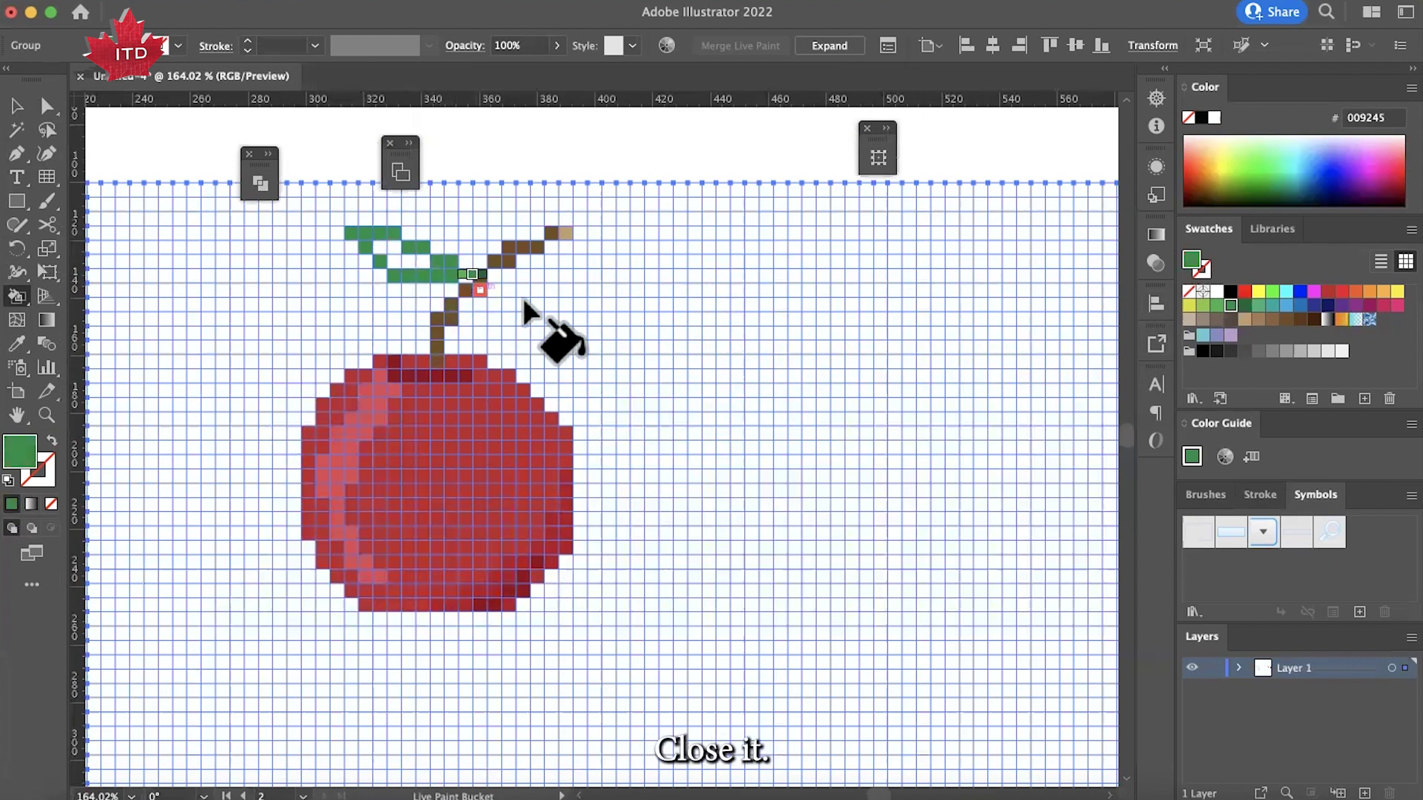
left_click(1217, 306)
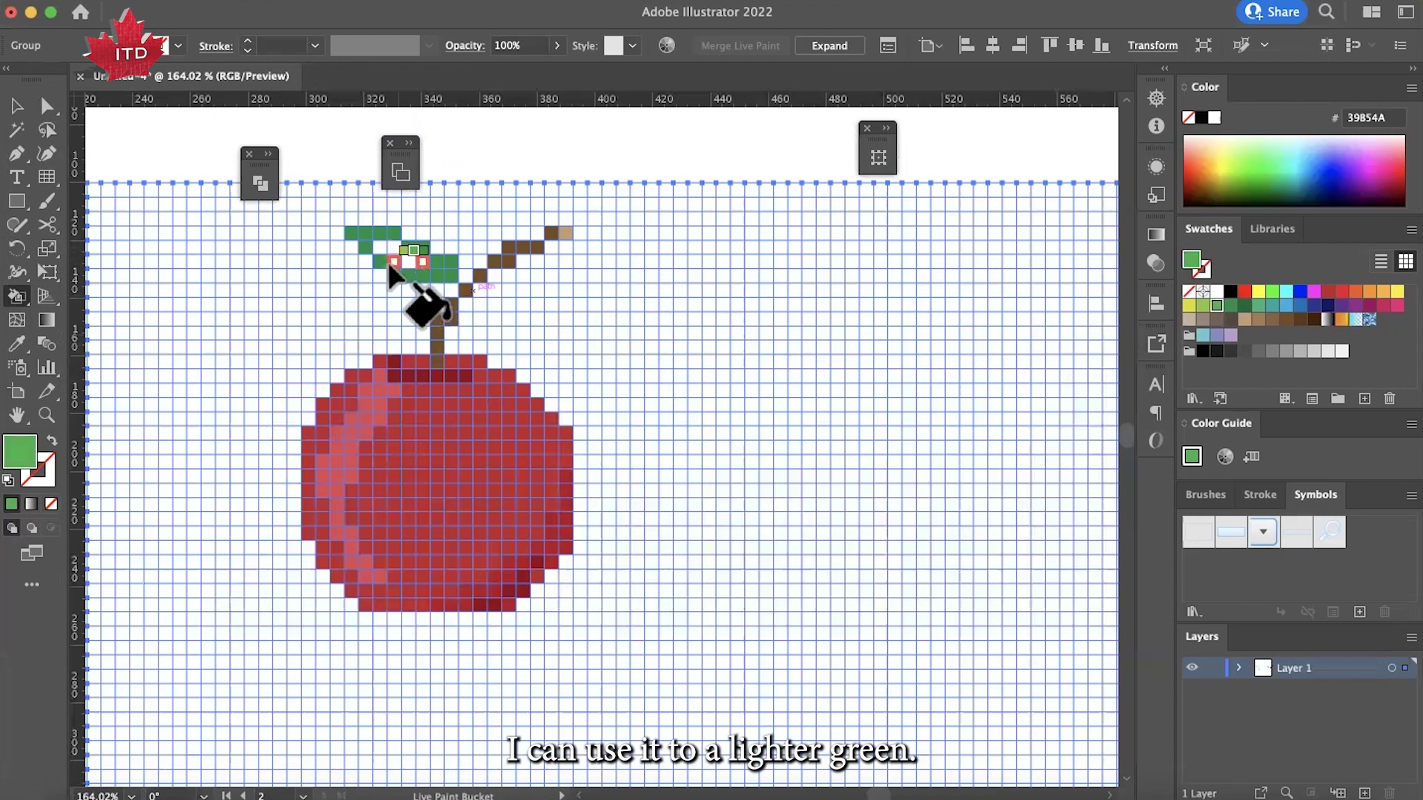
left_click_drag(390, 270, 430, 270)
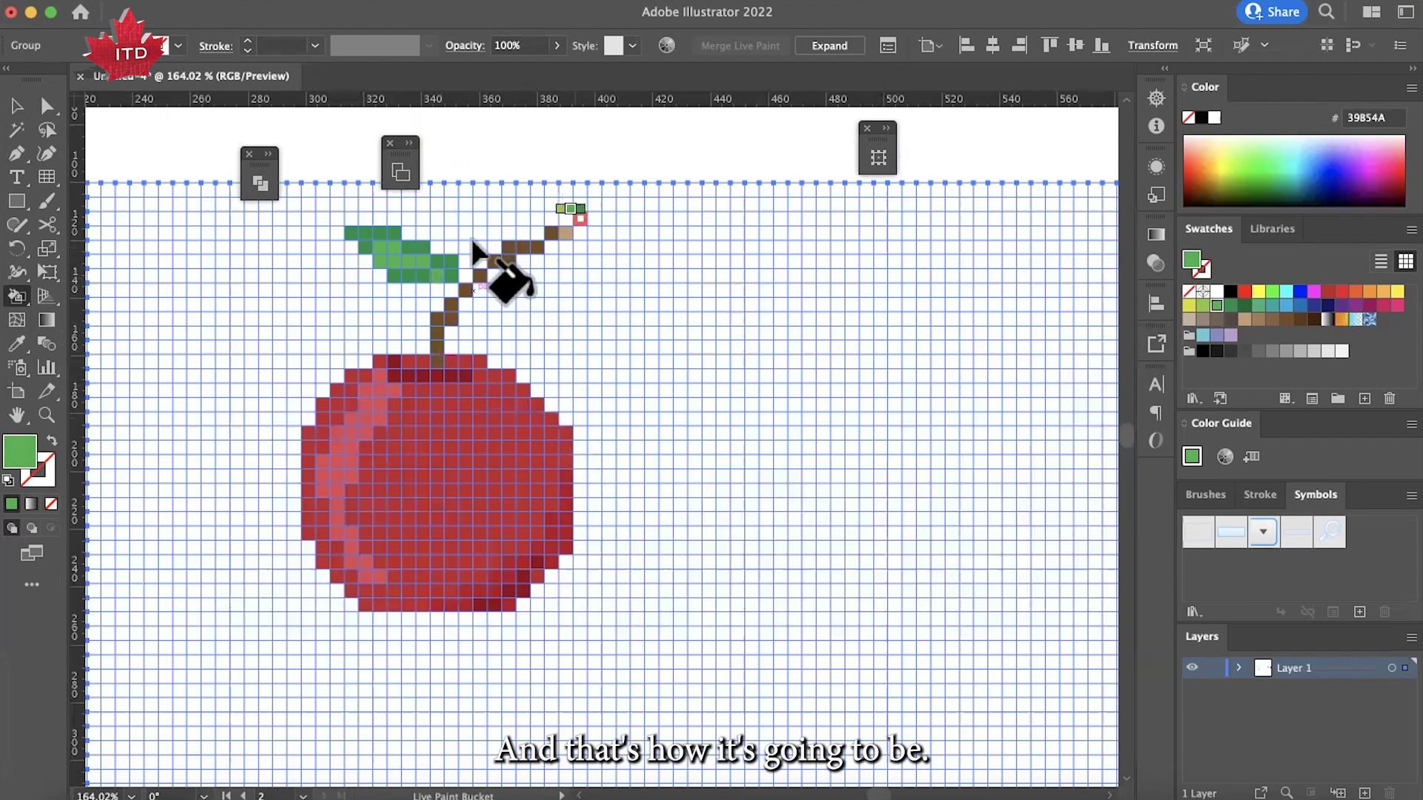
key("v")
left_click(466, 169)
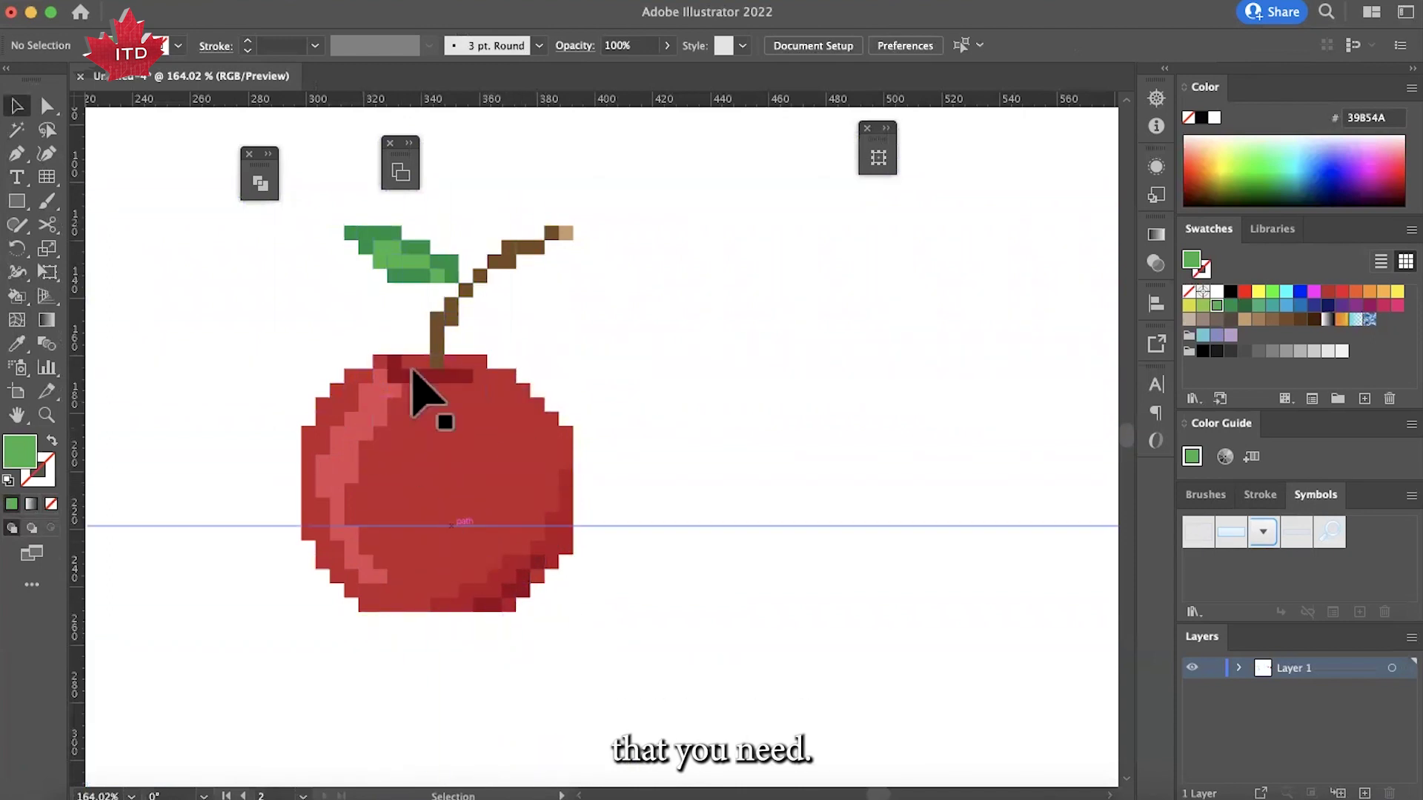
Step: Select the apple's Live Paint grid group and zoom back in on the apple
scroll(476, 247, "down", 5)
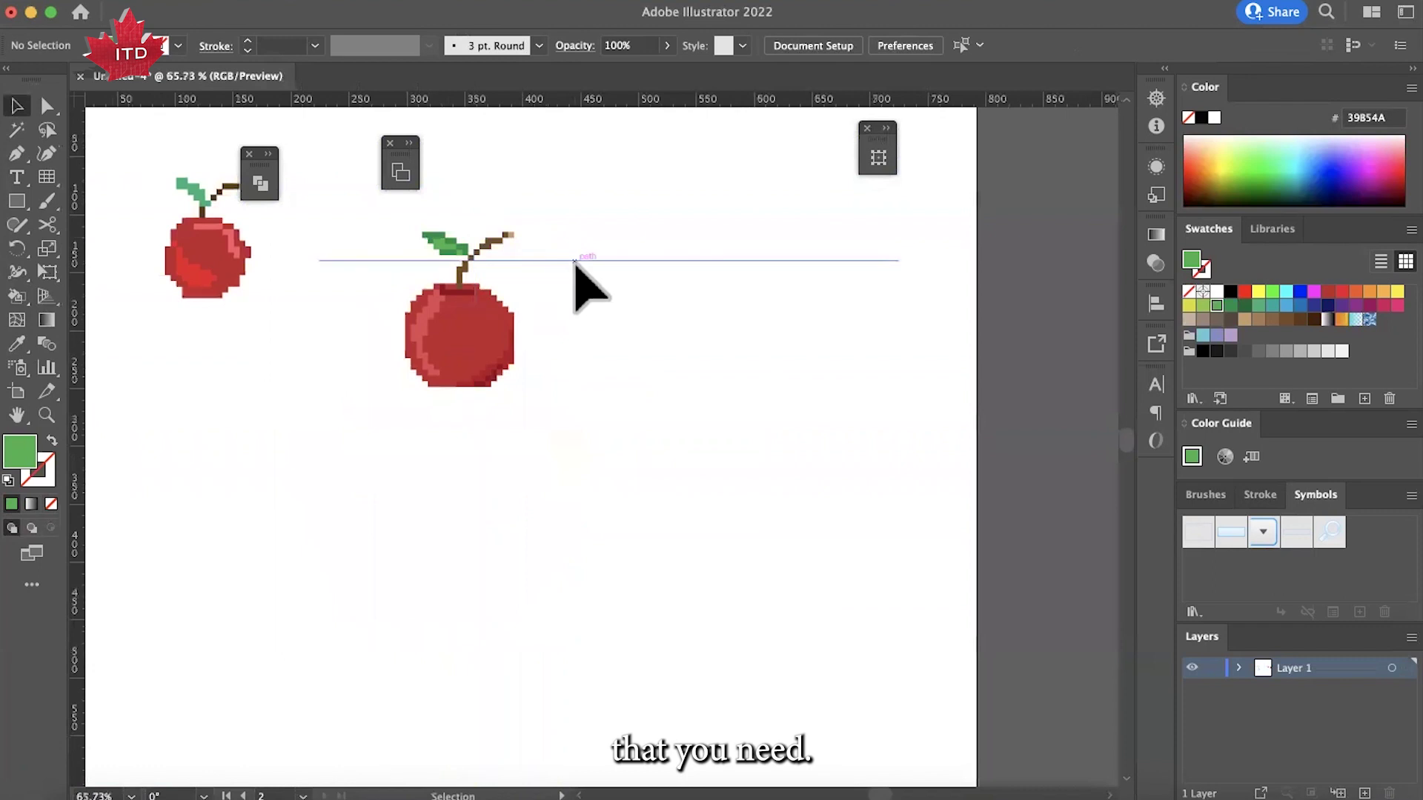
left_click(642, 302)
scroll(645, 304, "down", 2)
scroll(644, 304, "right", 2)
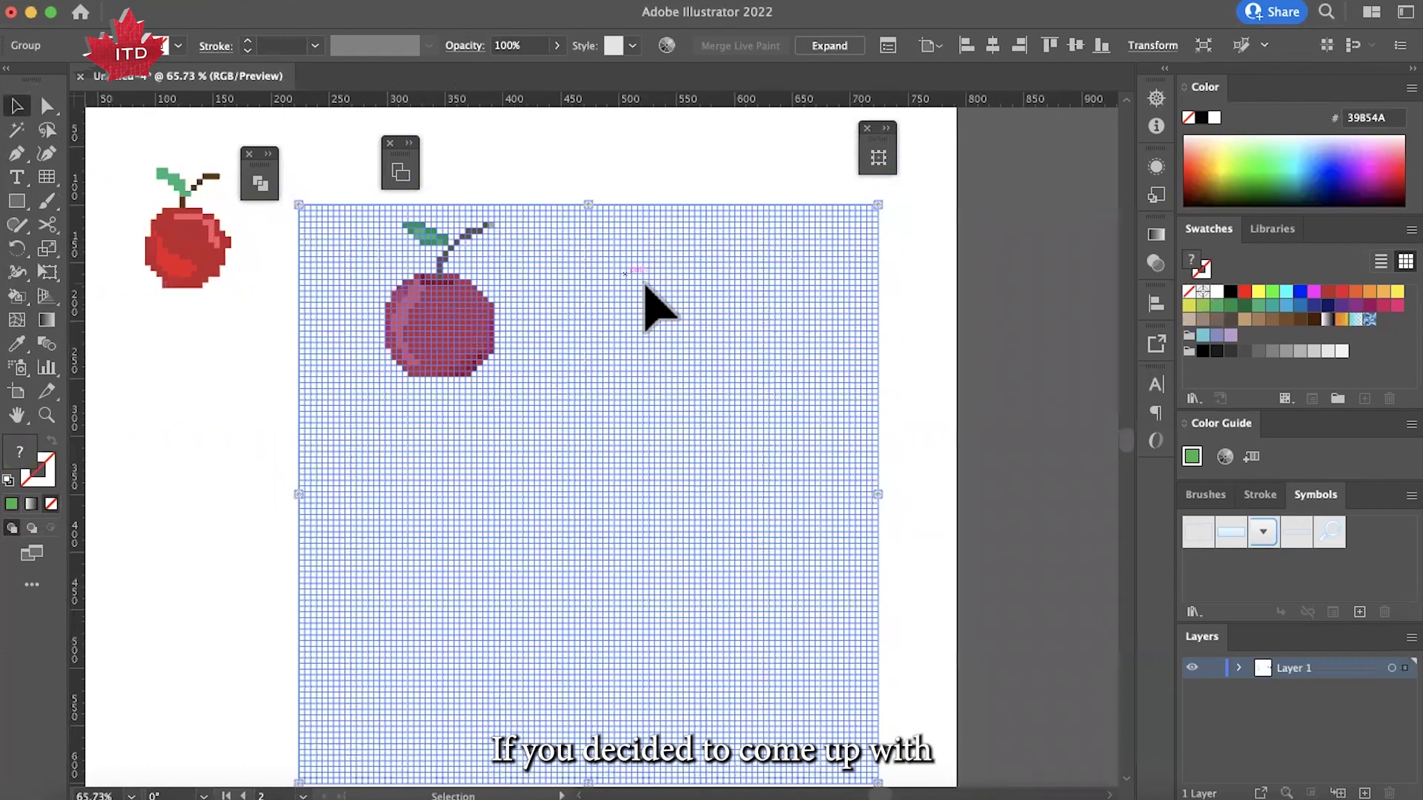
scroll(569, 297, "up", 3)
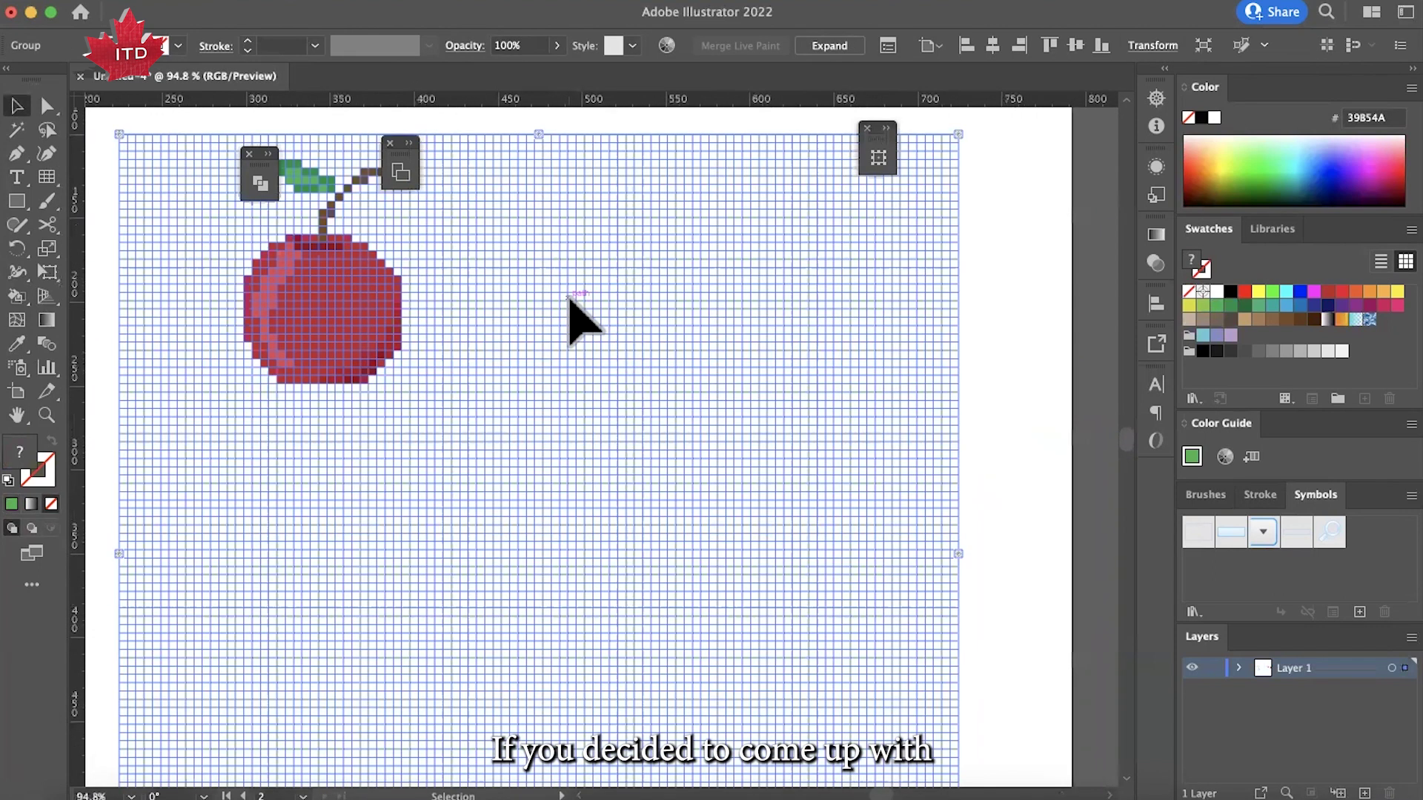
scroll(569, 296, "up", 3)
scroll(570, 297, "left", 5)
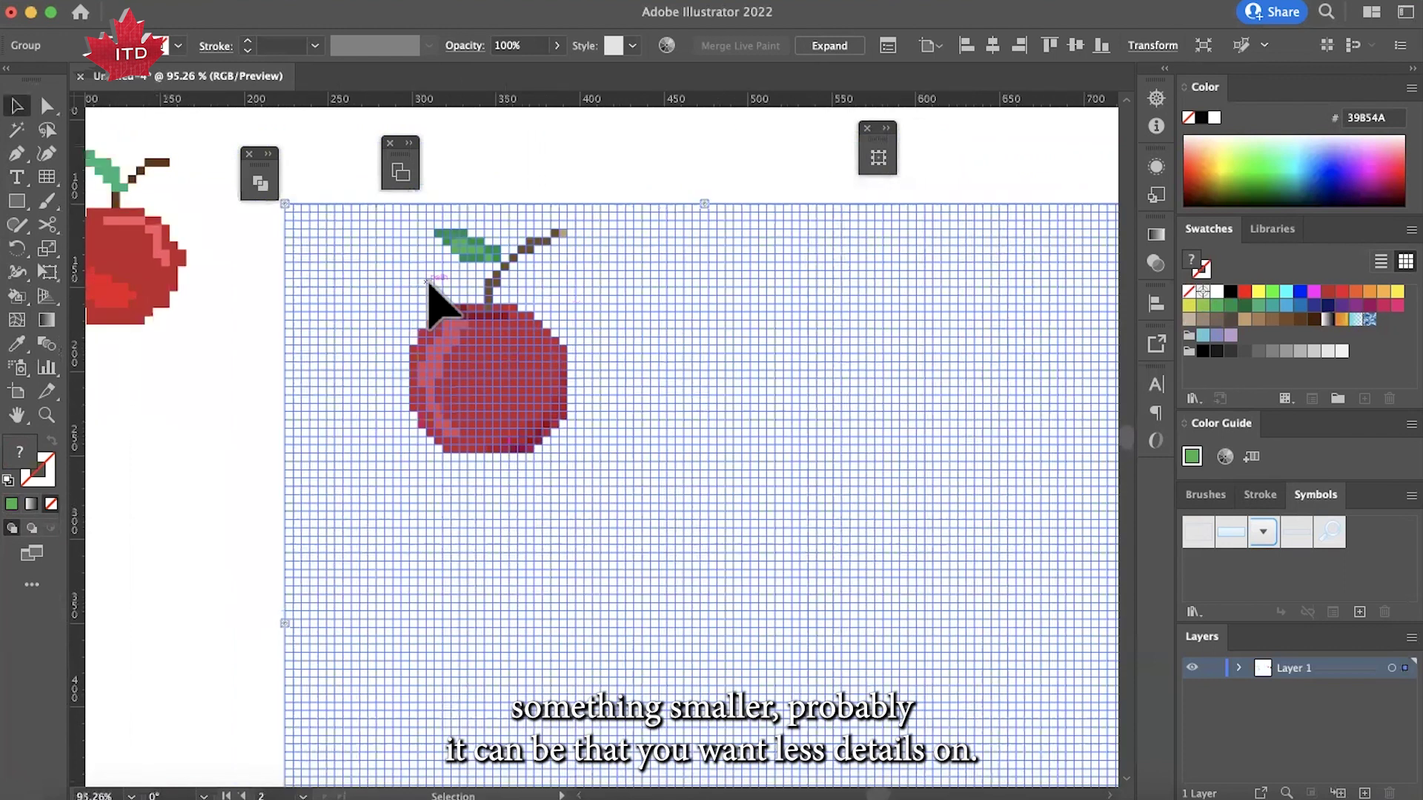
scroll(197, 286, "up", 2)
scroll(197, 287, "left", 3)
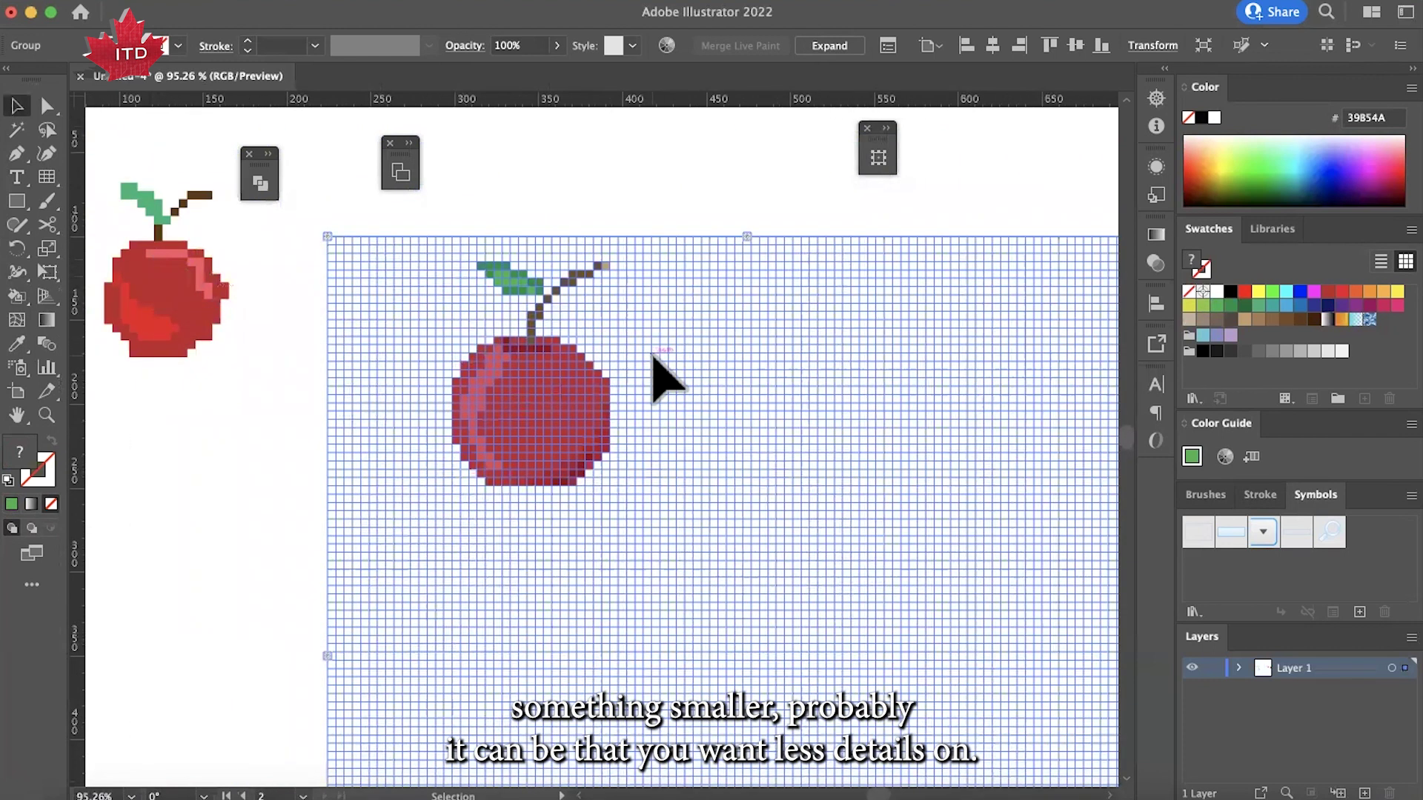
scroll(581, 403, "up", 4)
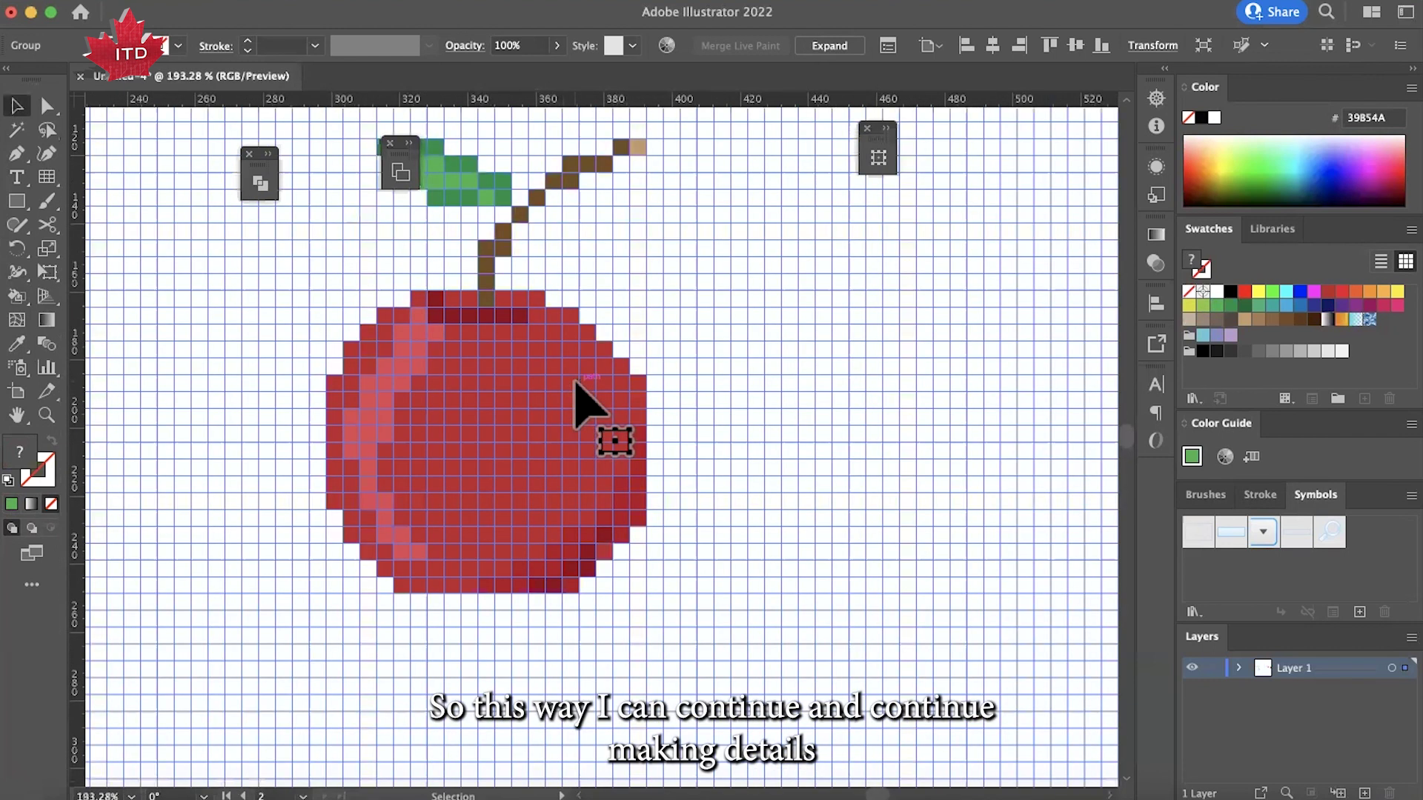
scroll(575, 382, "up", 3)
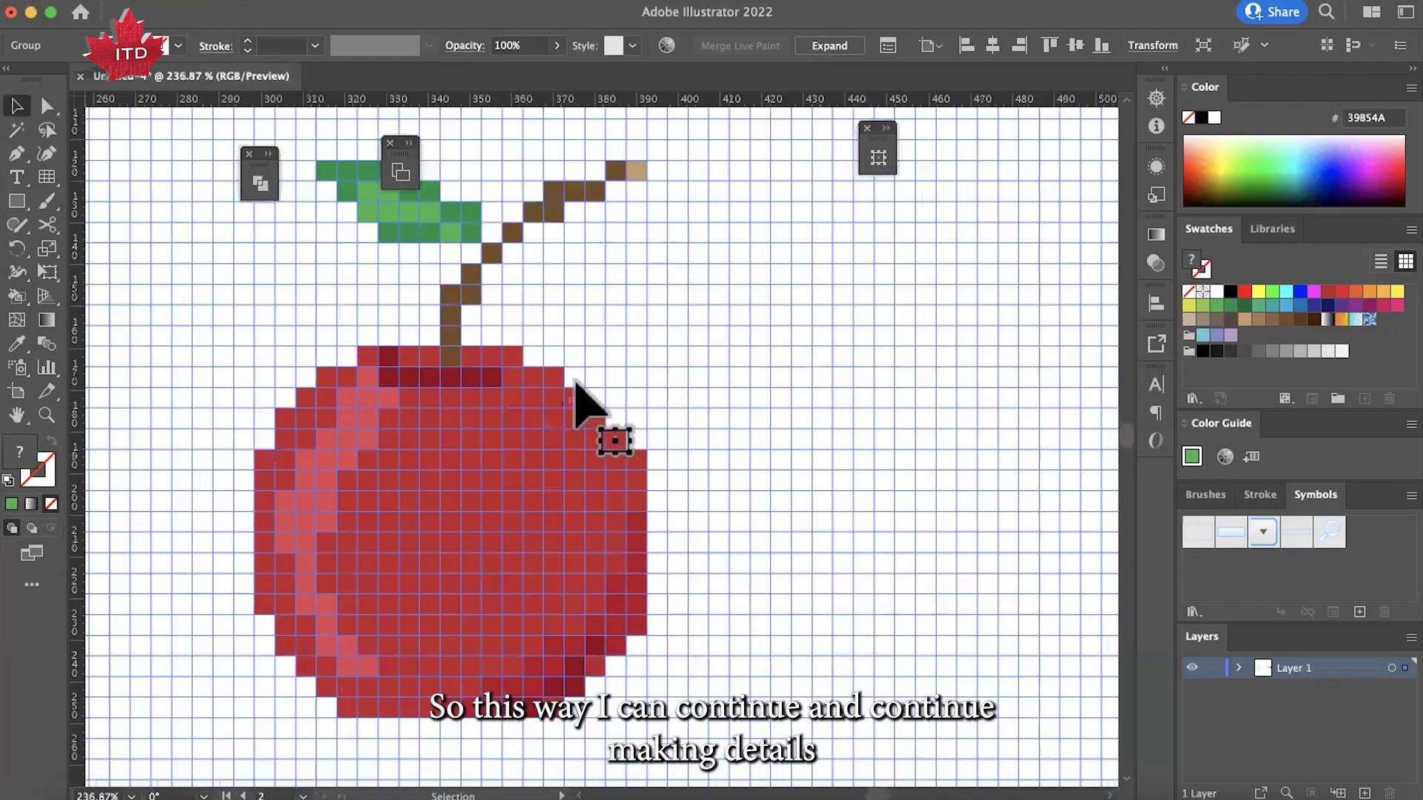
scroll(576, 404, "up", 1)
scroll(576, 404, "right", 1)
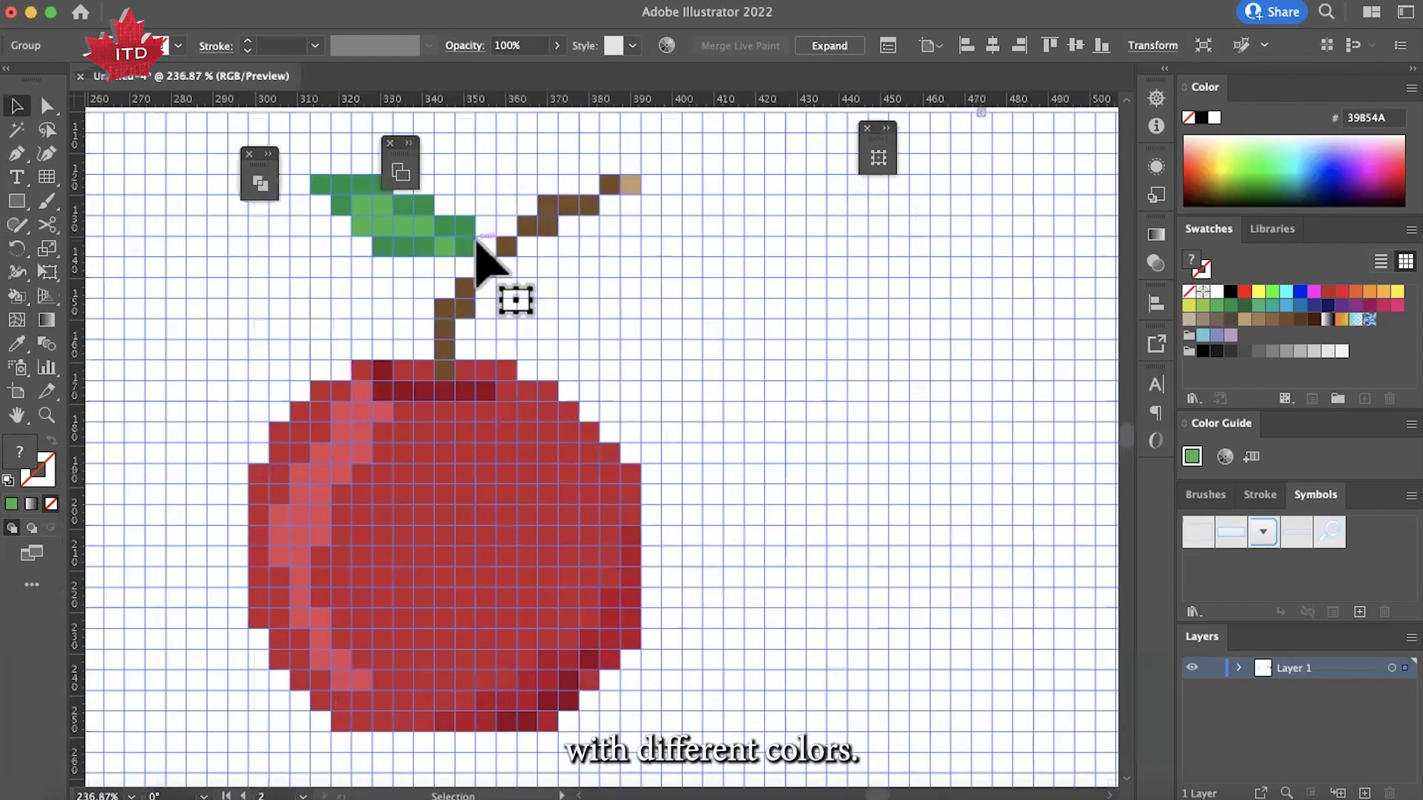
Step: Repaint two stem cells with the darker brown swatch 603813 using the Live Paint Bucket
key("k")
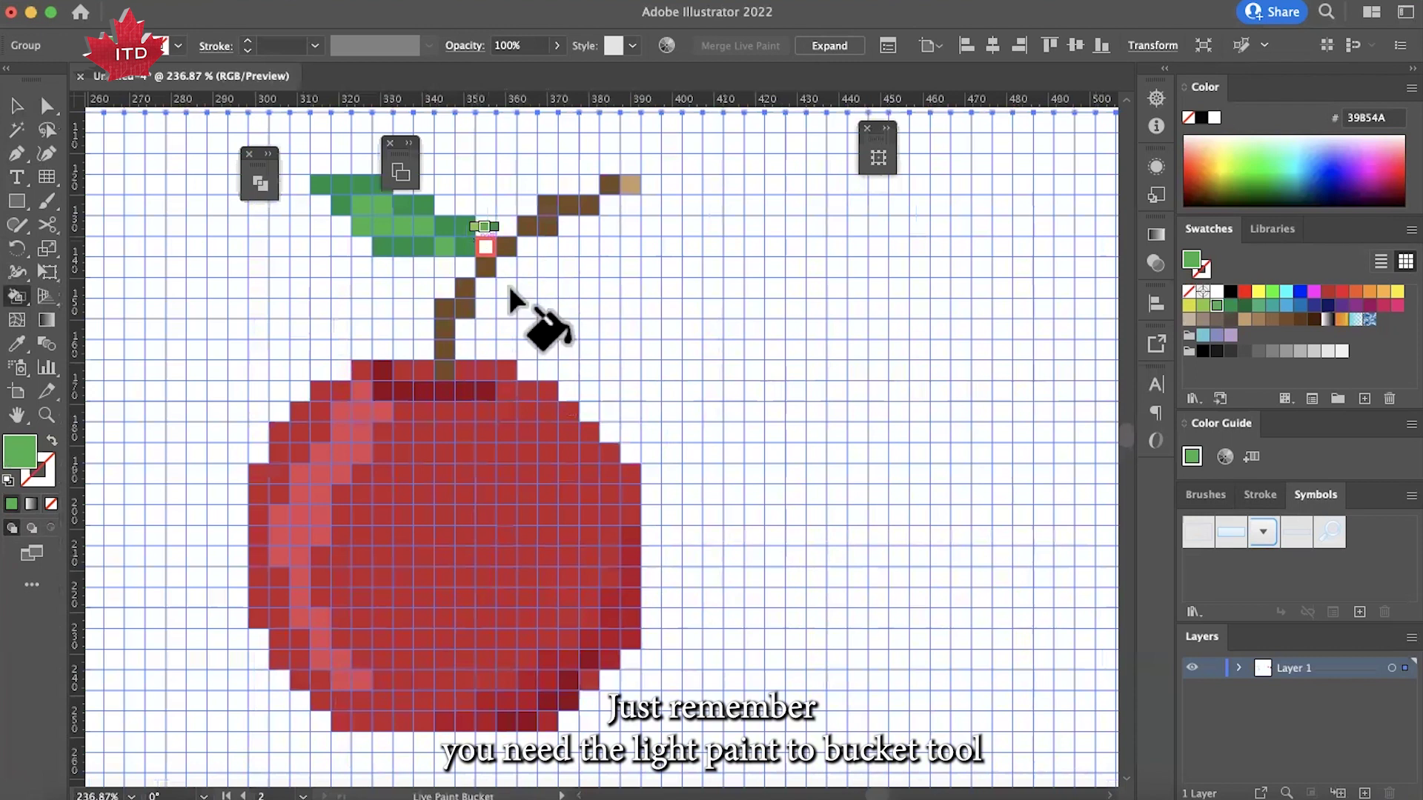
left_click(23, 300)
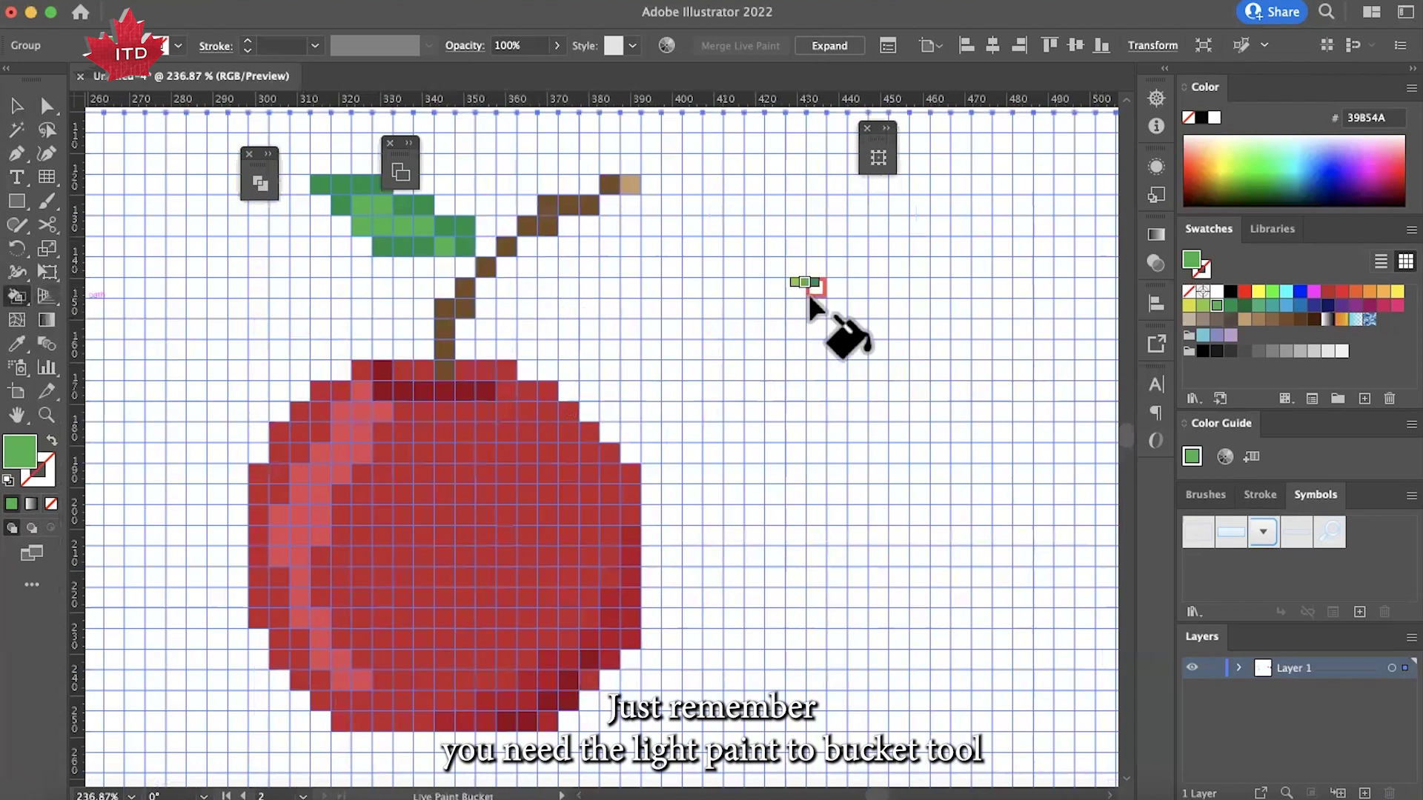
left_click(1272, 320)
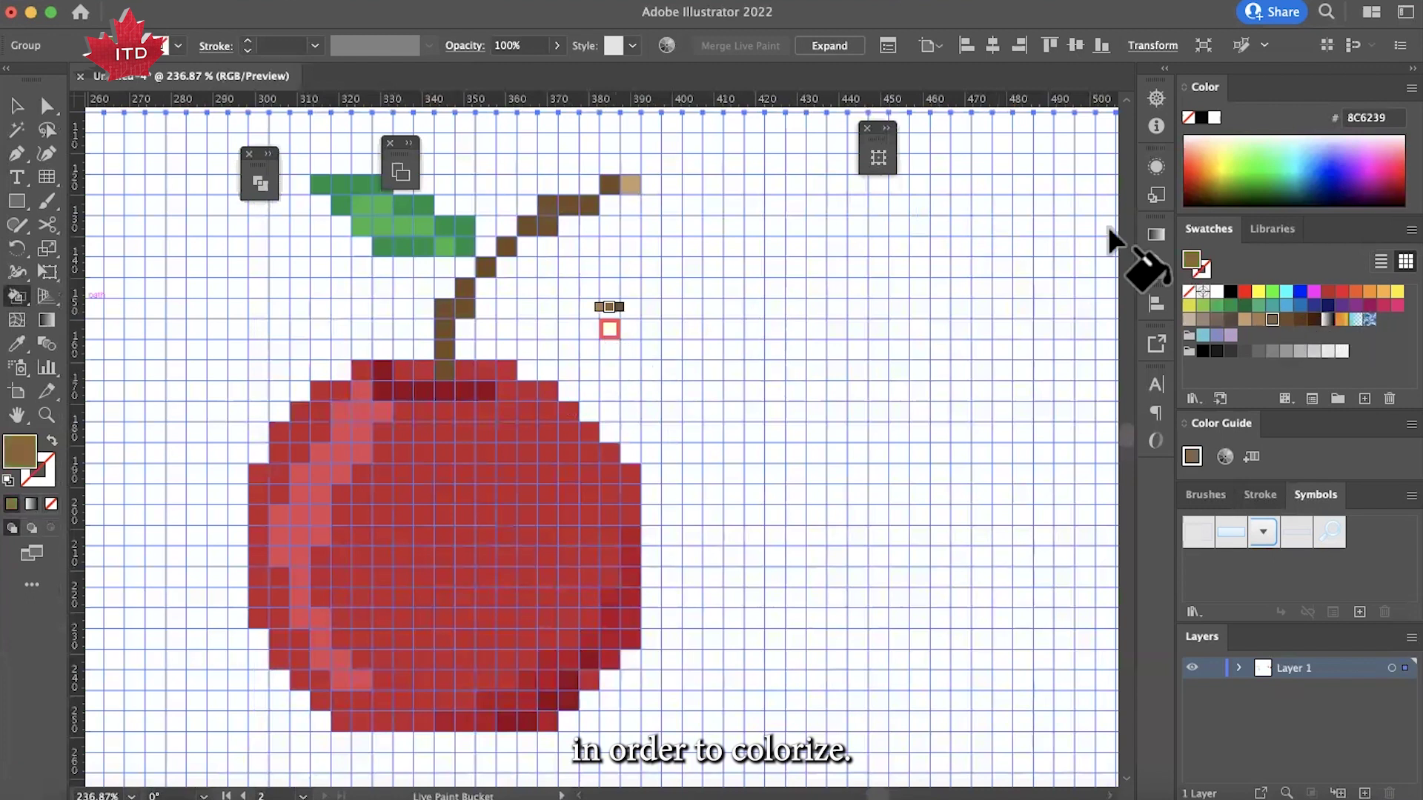
left_click(1300, 319)
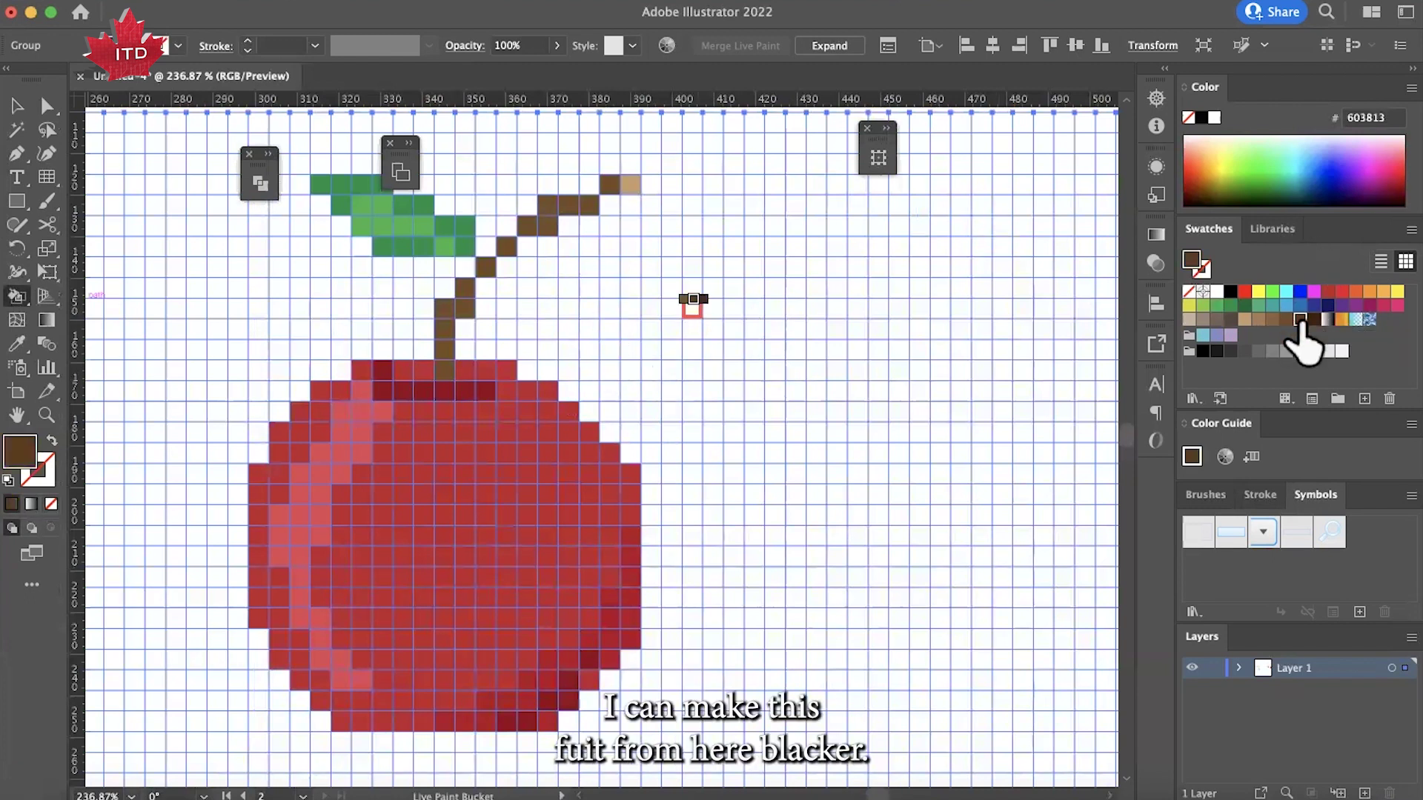
left_click(451, 362)
left_click(470, 308)
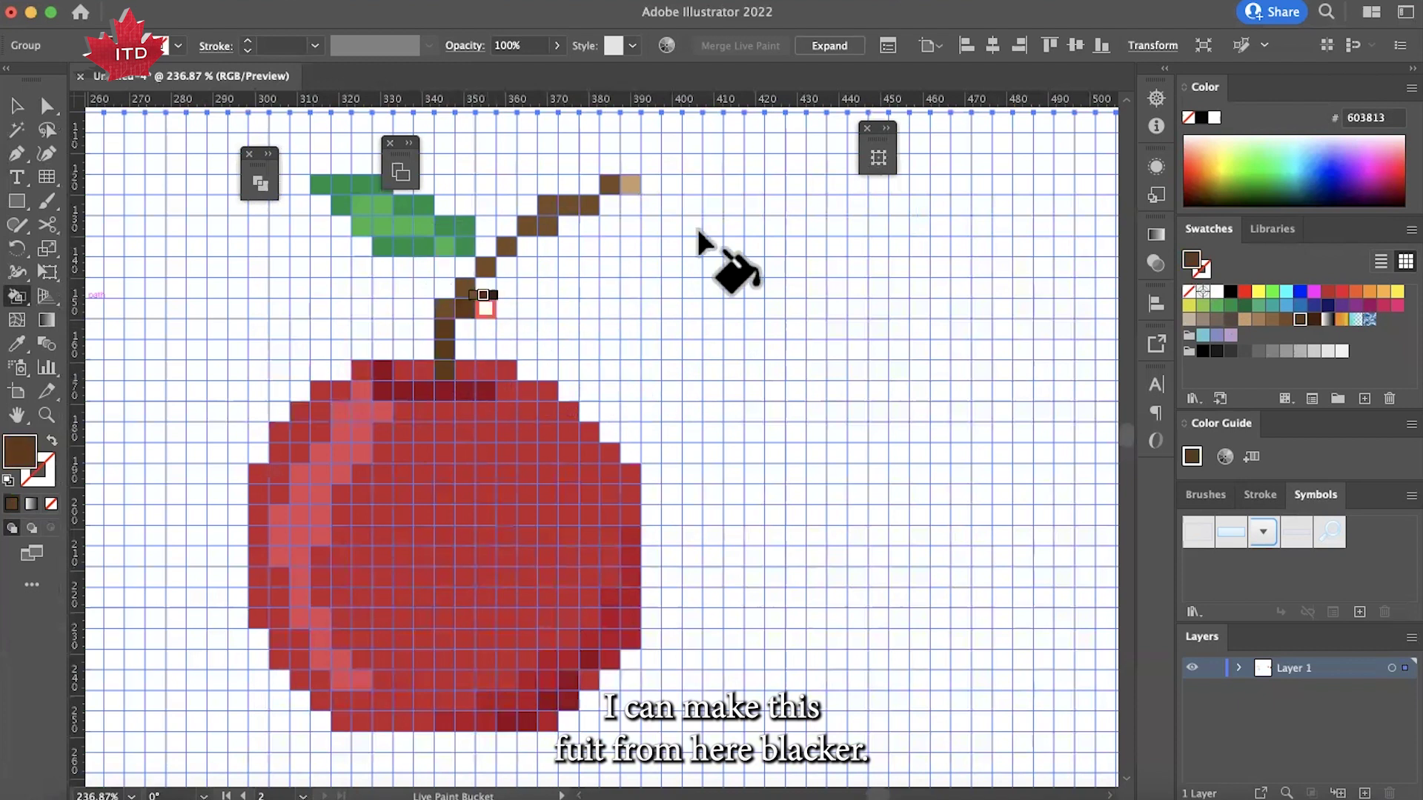
key("v")
left_click(630, 270)
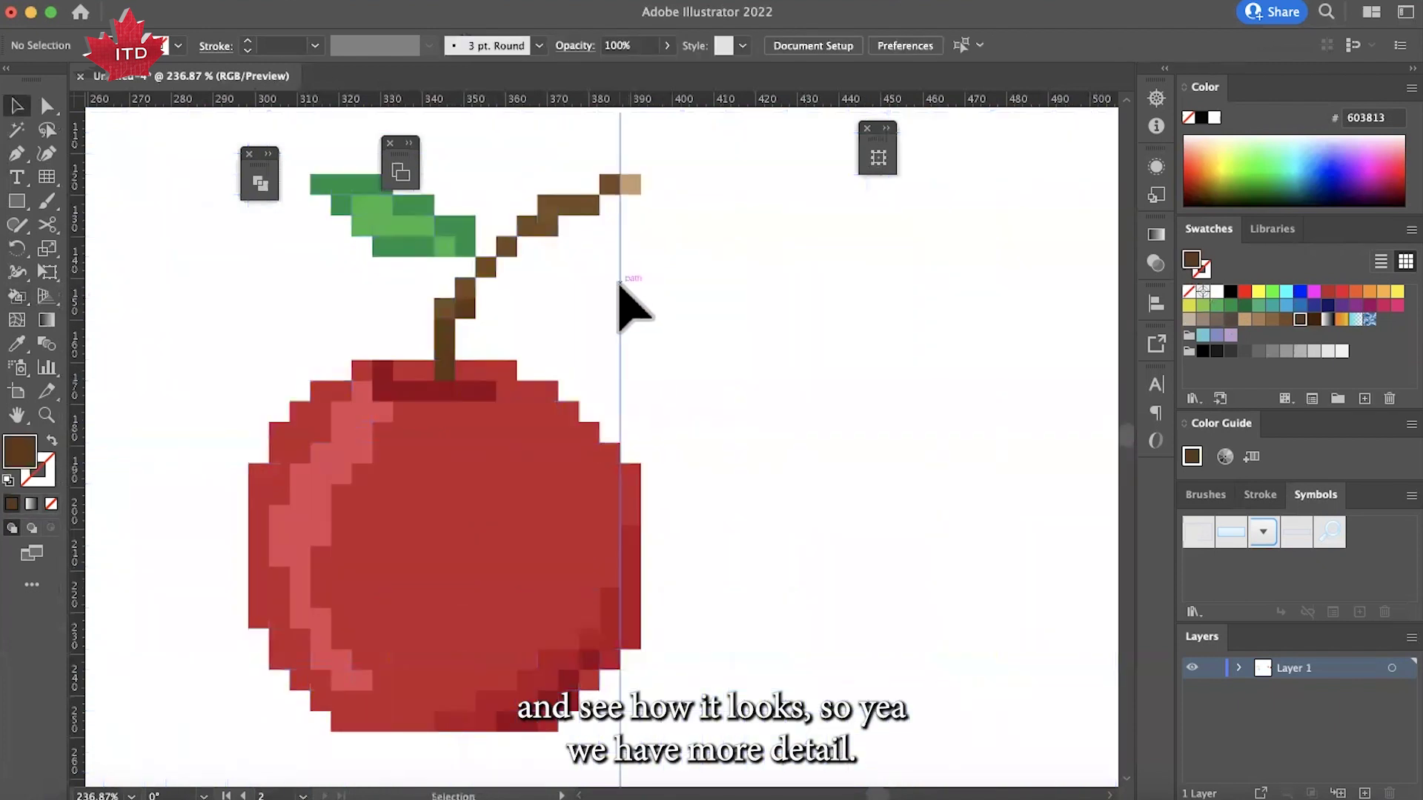
left_click(472, 523)
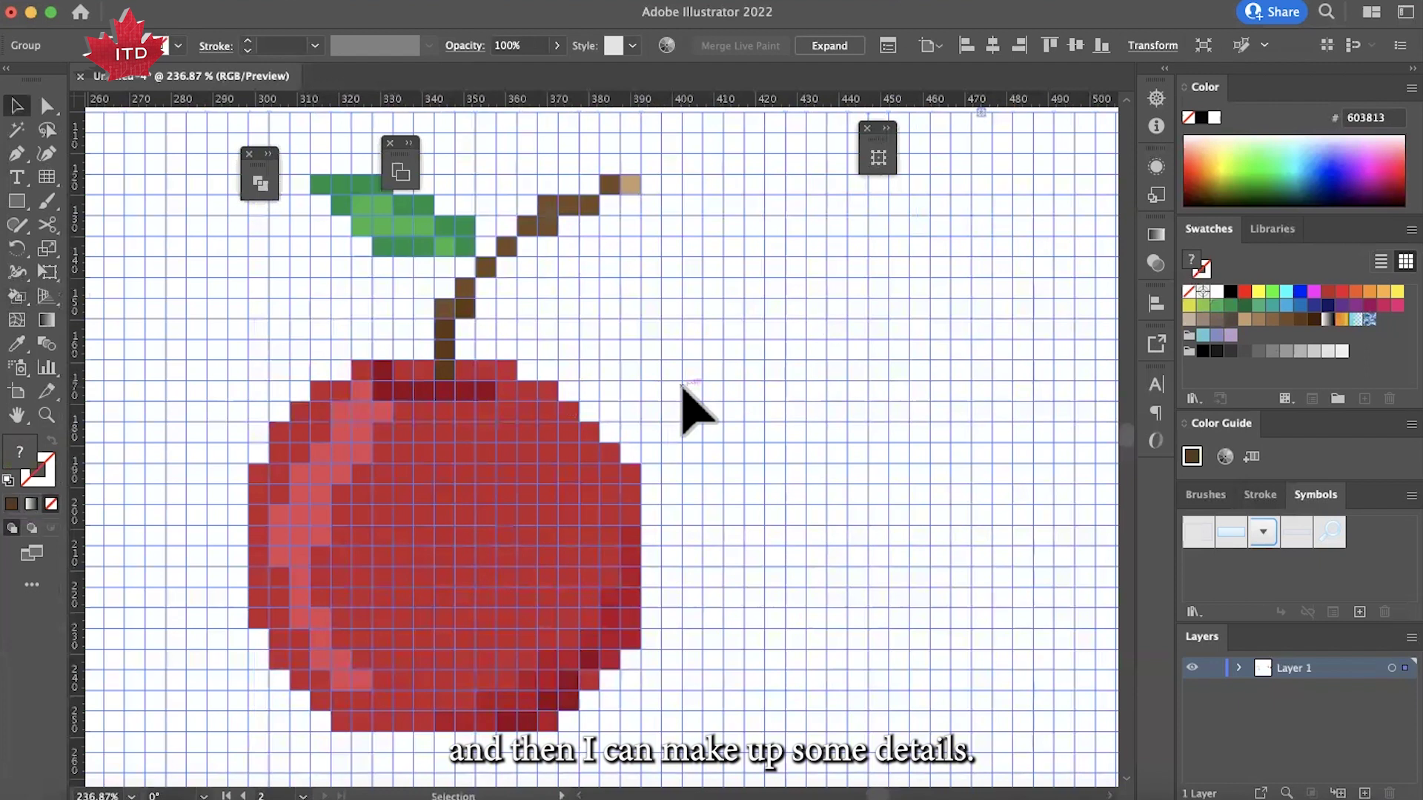
key("k")
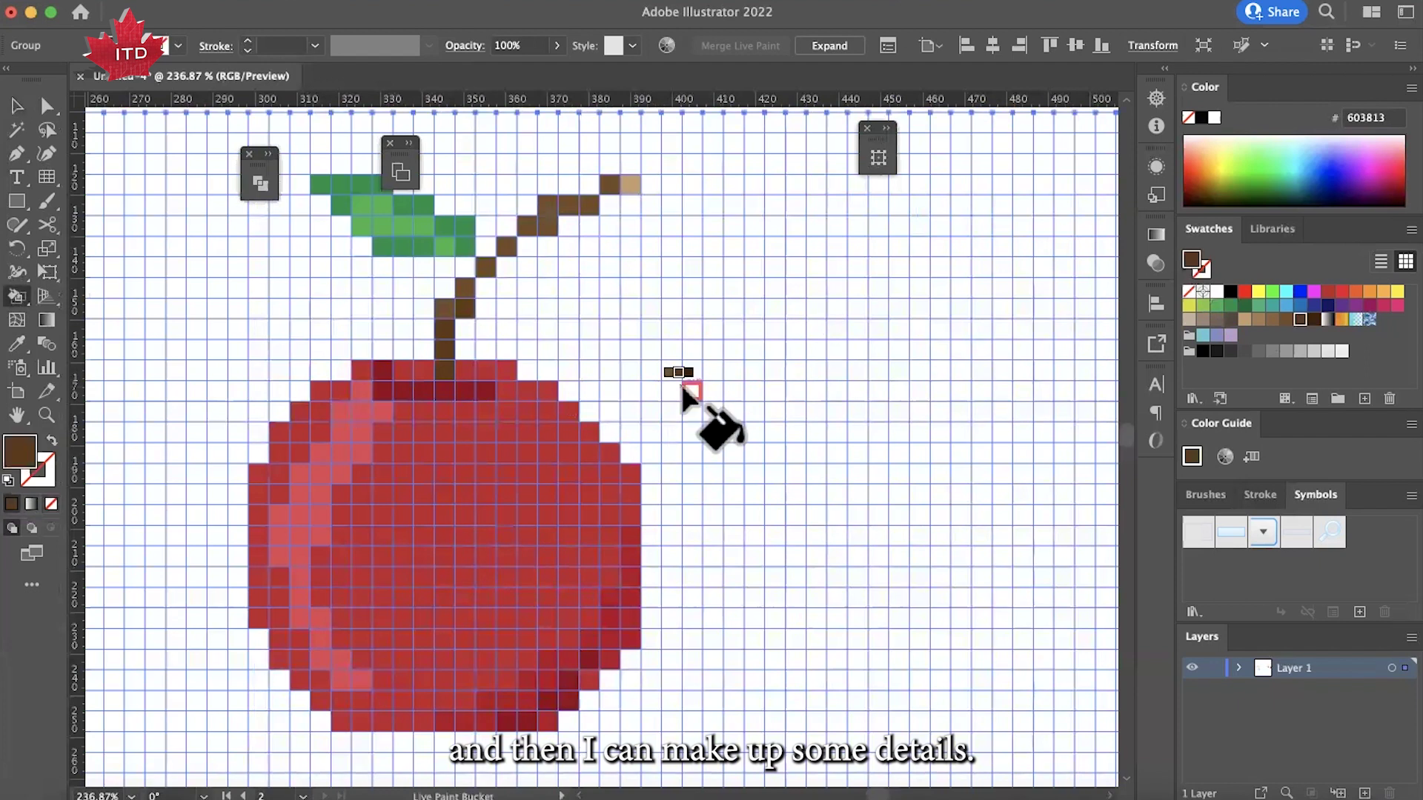
double_click(18, 452)
Step: Choose the light pink fill colour EA6E6E in the Color Picker
left_click_drag(712, 412, 704, 536)
mouse_move(563, 303)
left_mouse_down()
mouse_move(524, 292)
mouse_move(555, 300)
left_mouse_up()
left_click(919, 285)
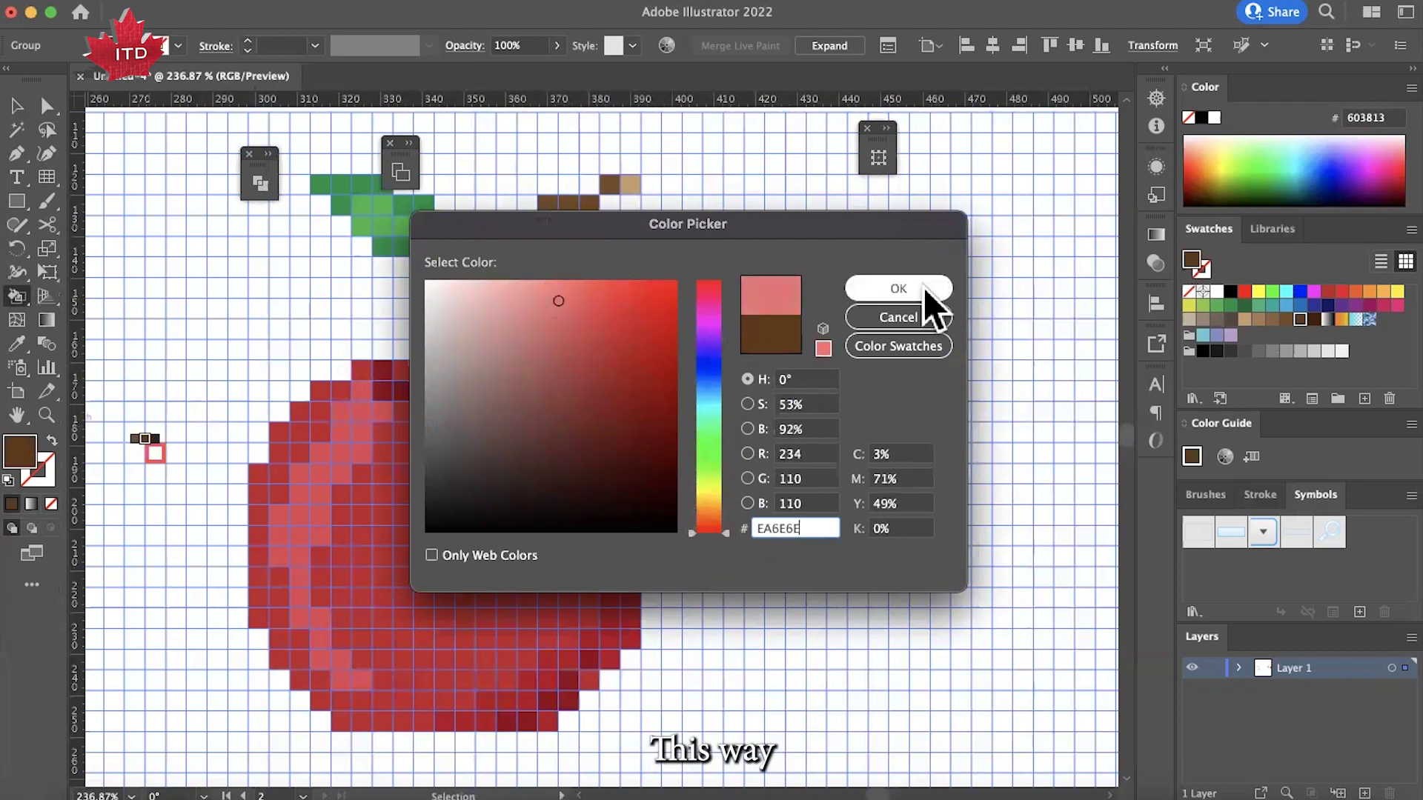
Step: Paint four pink highlight dots on the apple's body, then deselect to preview
left_click(527, 452)
left_click(588, 493)
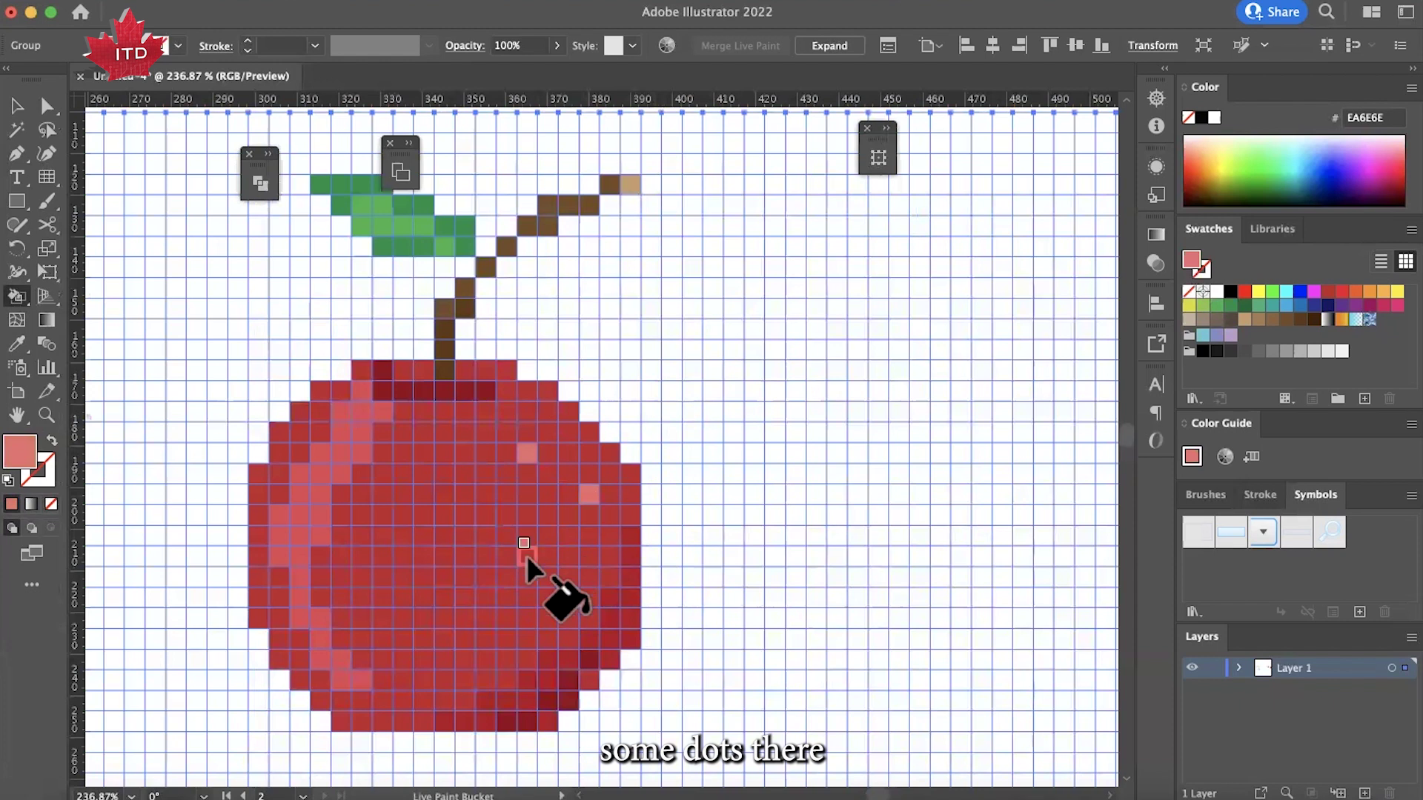
left_click(527, 554)
left_click(485, 494)
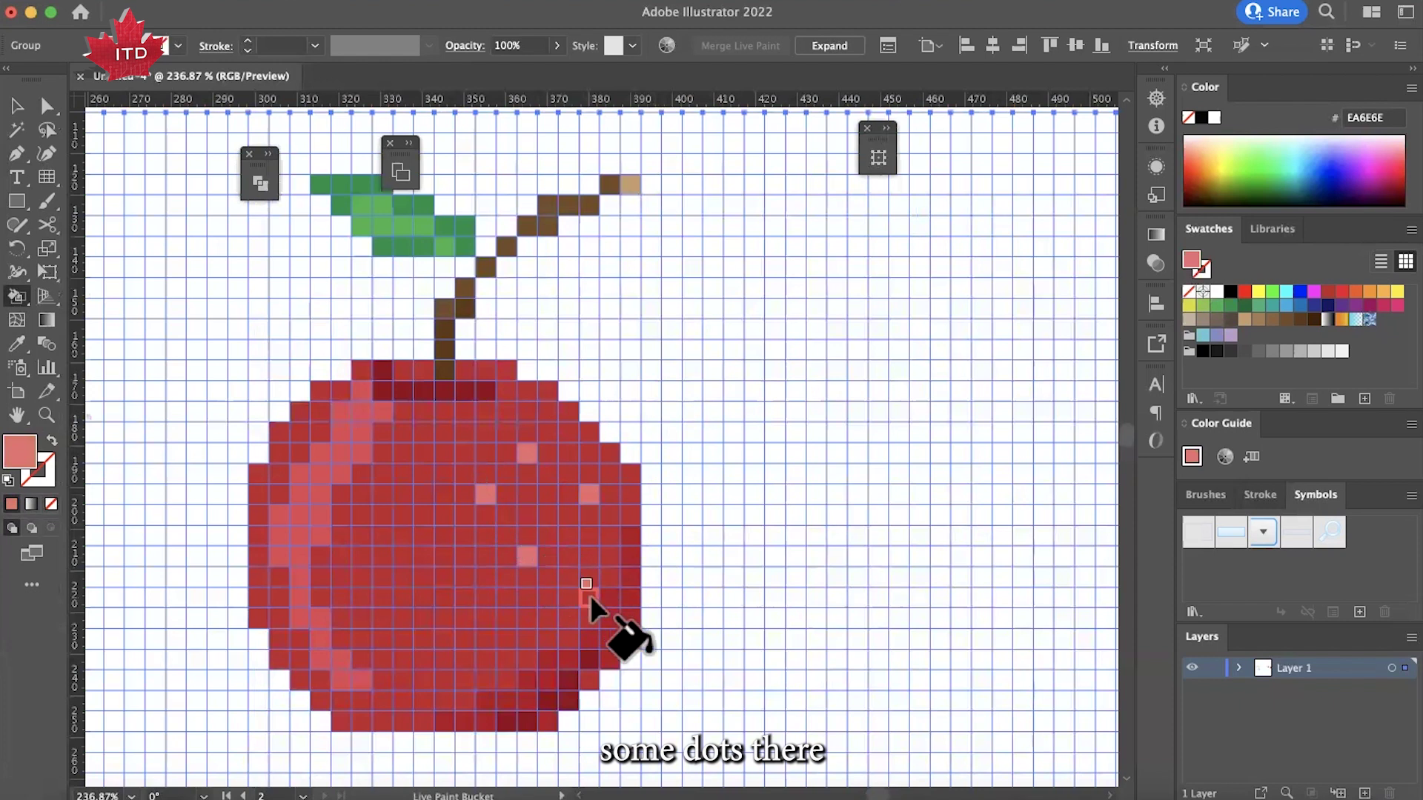
key("v")
left_click(693, 456)
scroll(679, 434, "down", 4)
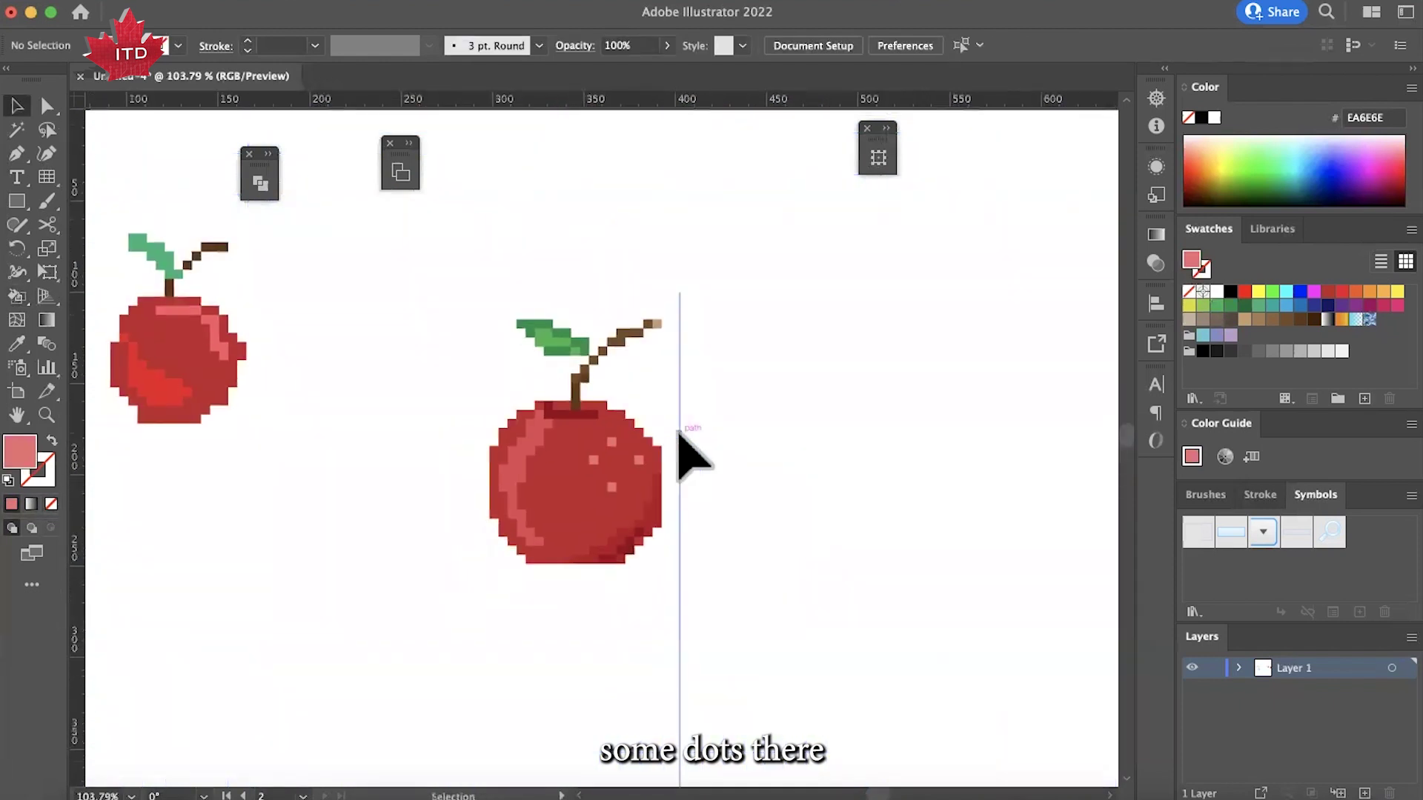
scroll(680, 434, "right", 2)
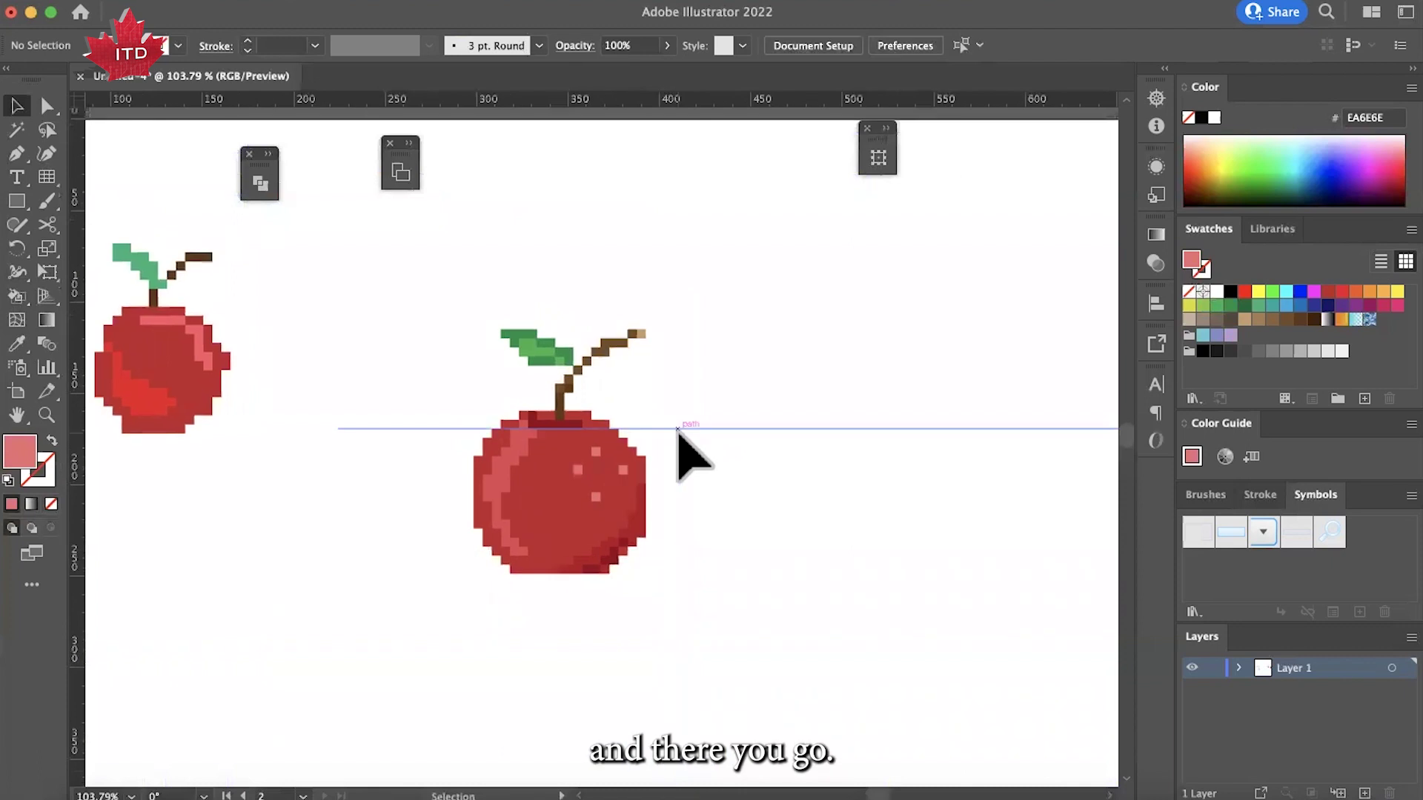